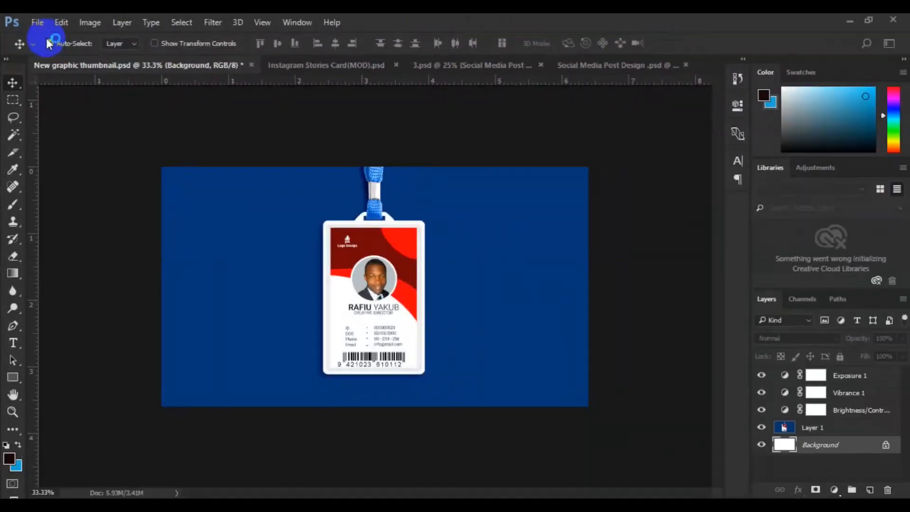
Enter Social Media Post Bnner as the name of the new document
left_click(459, 258)
type("Social ")
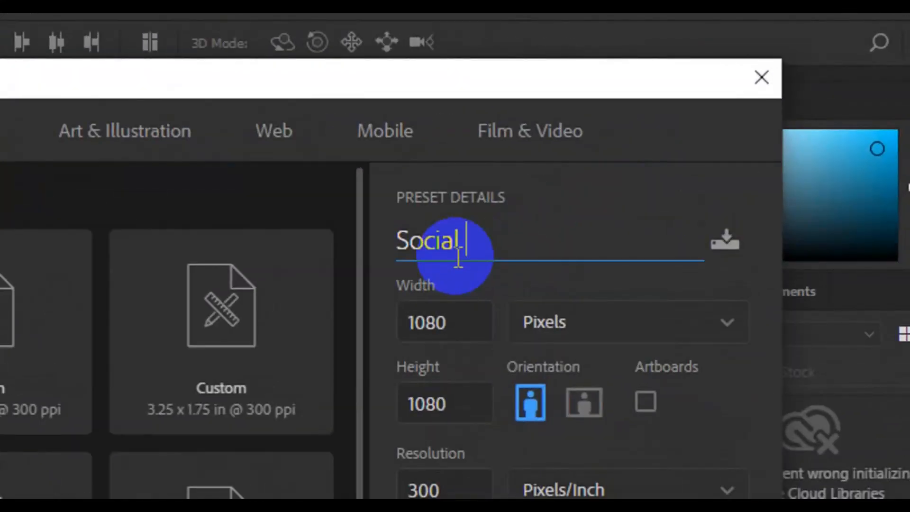
type("Media Post ")
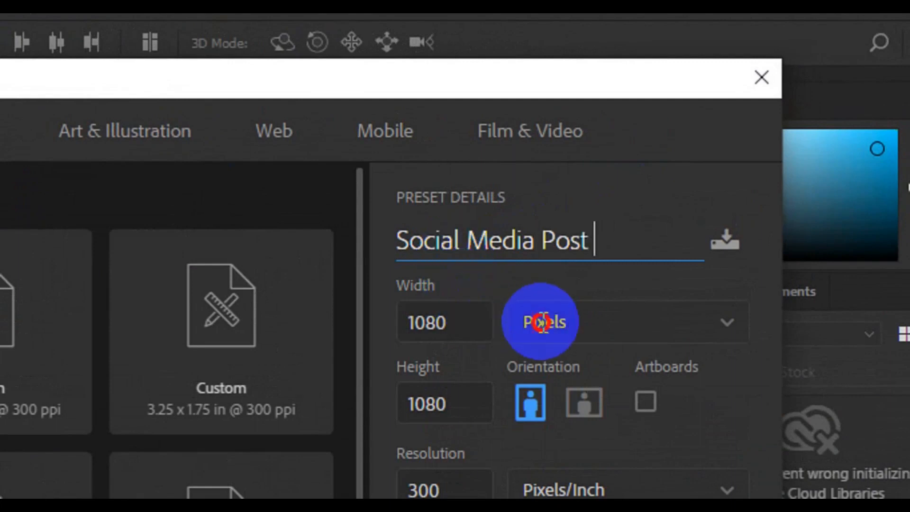
type("Bnner")
Switch the new document's units to inches and change its name to Social Media Post Bannr
left_click(695, 327)
left_click(410, 289)
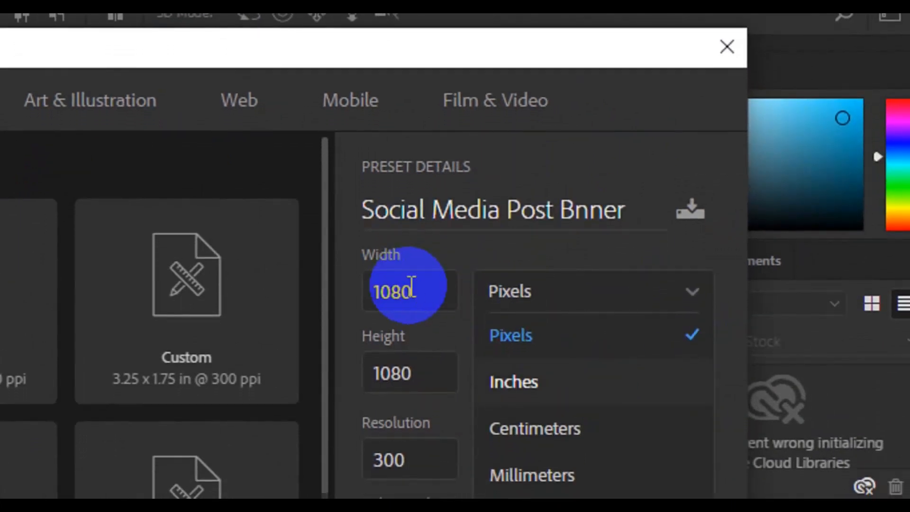
key("ctrl+v")
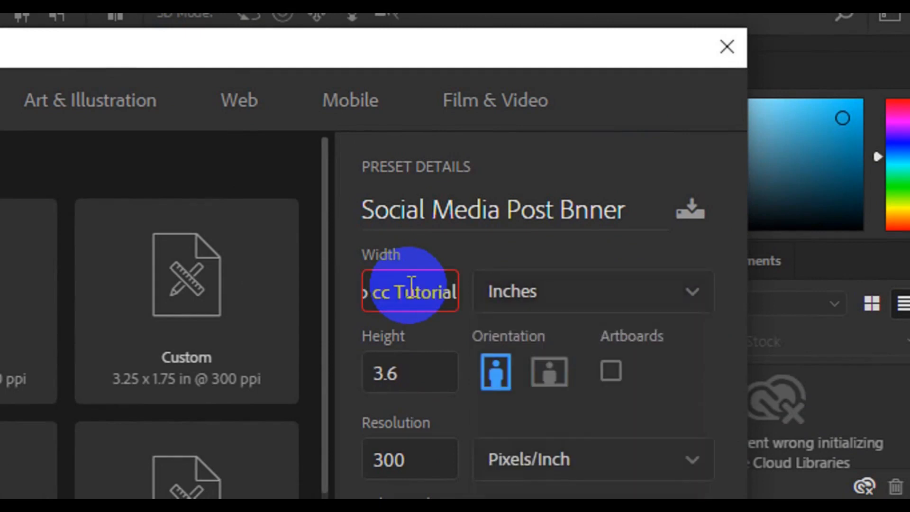
key("ctrl+a")
key("BackSpace")
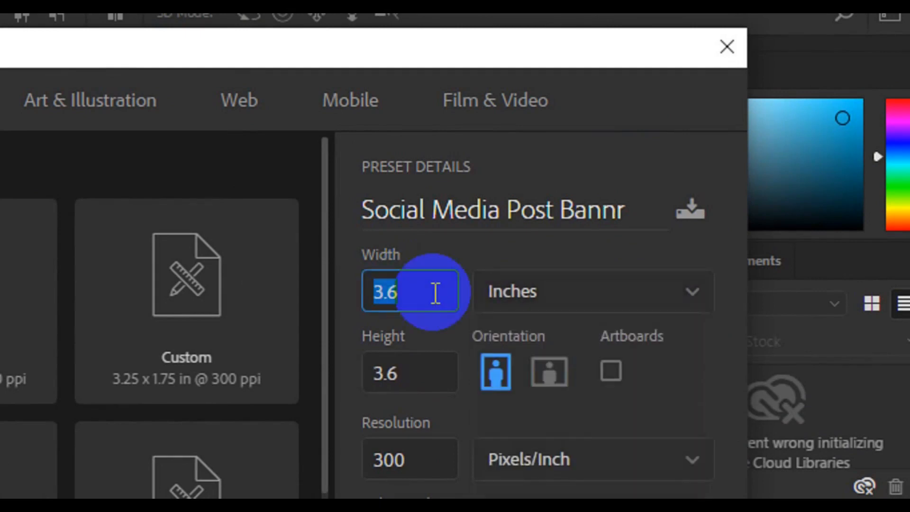
Set the document size to 4.1 inches wide by 3.9 inches high and create the document
type("4.1")
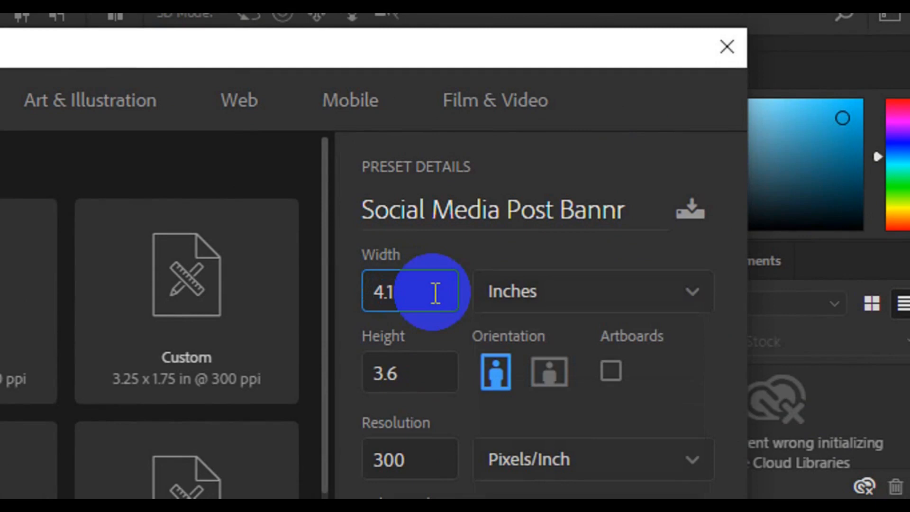
key("Tab")
key("Right")
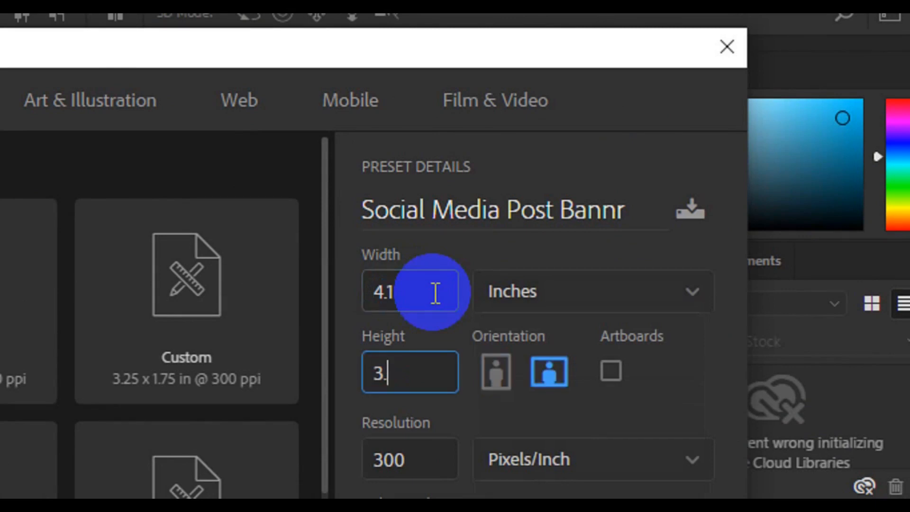
type("9")
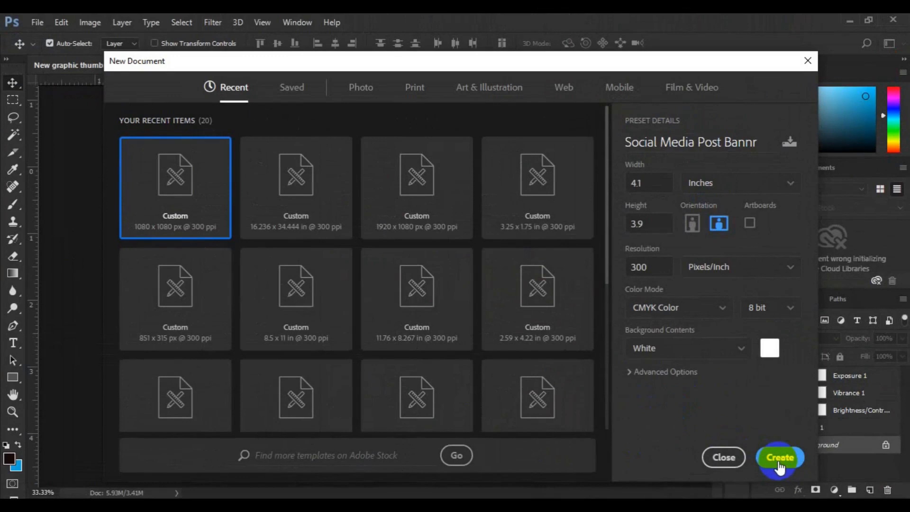
left_click(779, 460)
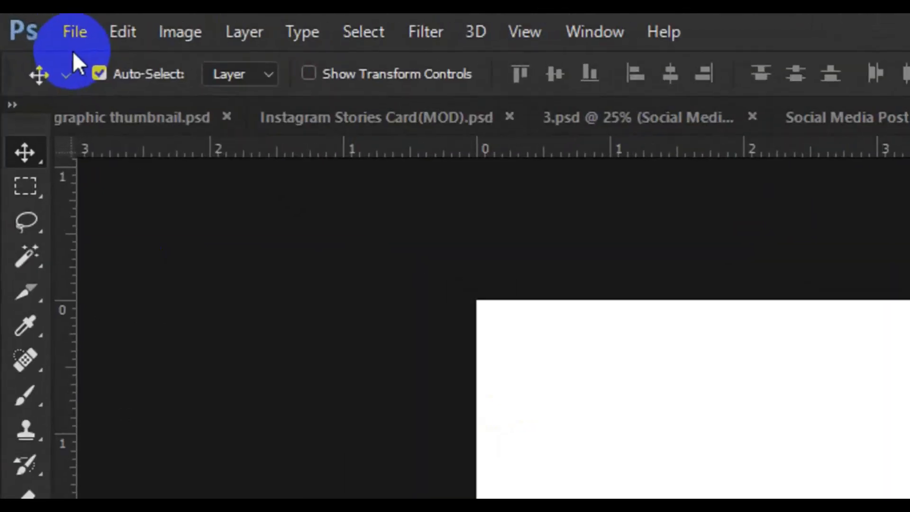
Place the image 1034-removebg-preview from the Desktop folder freepik stockpoto into the document as an embedded file
left_click(75, 31)
left_click(185, 384)
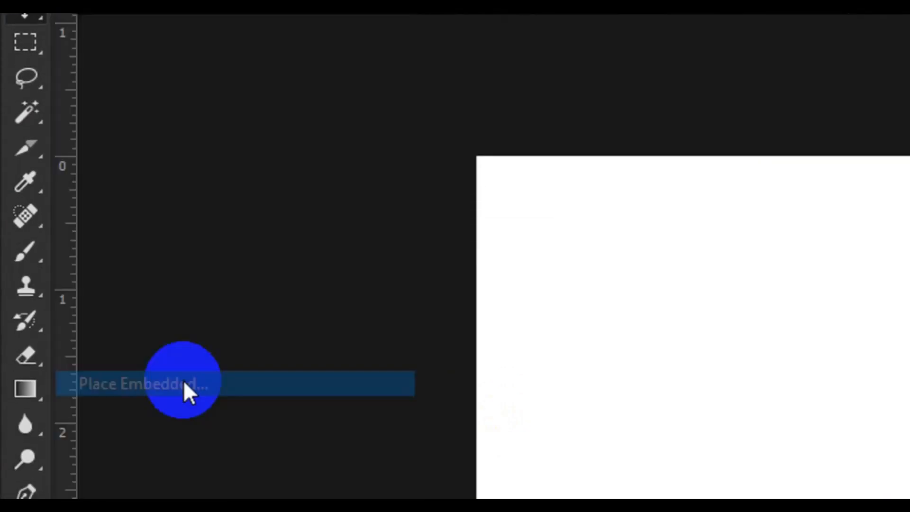
left_click(317, 217)
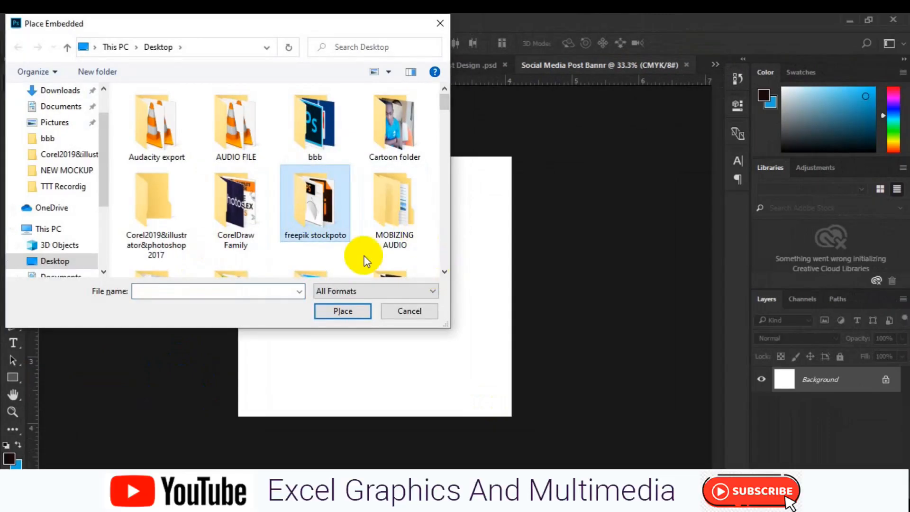
left_click(444, 271)
left_click(313, 150)
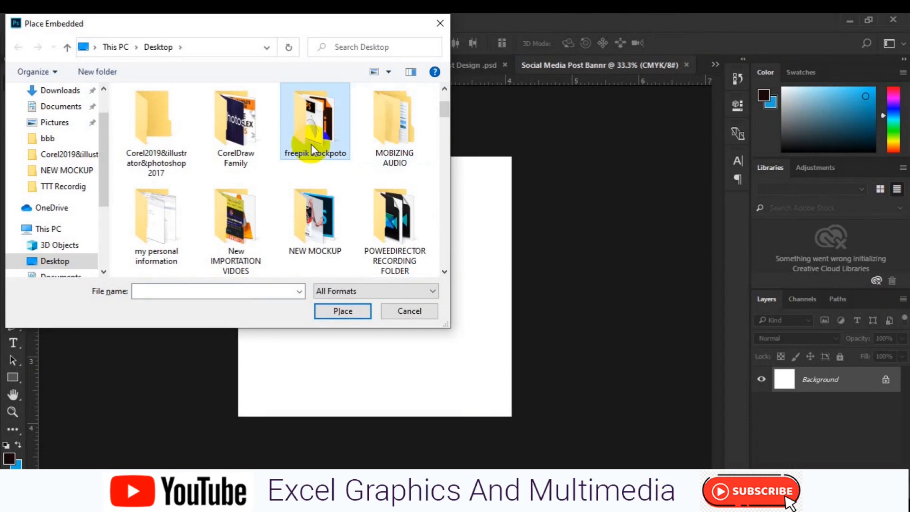
scroll(445, 254, "down", 5)
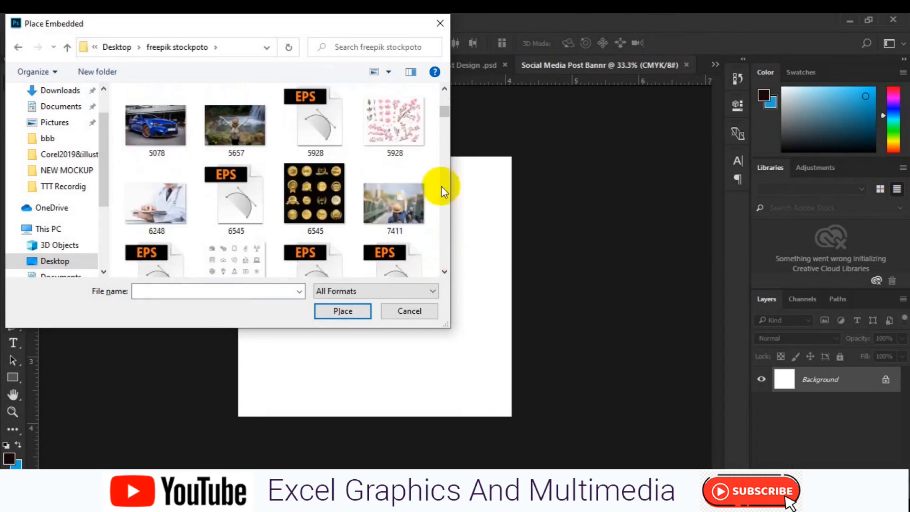
scroll(445, 99, "up", 5)
left_click(413, 240)
left_click(354, 311)
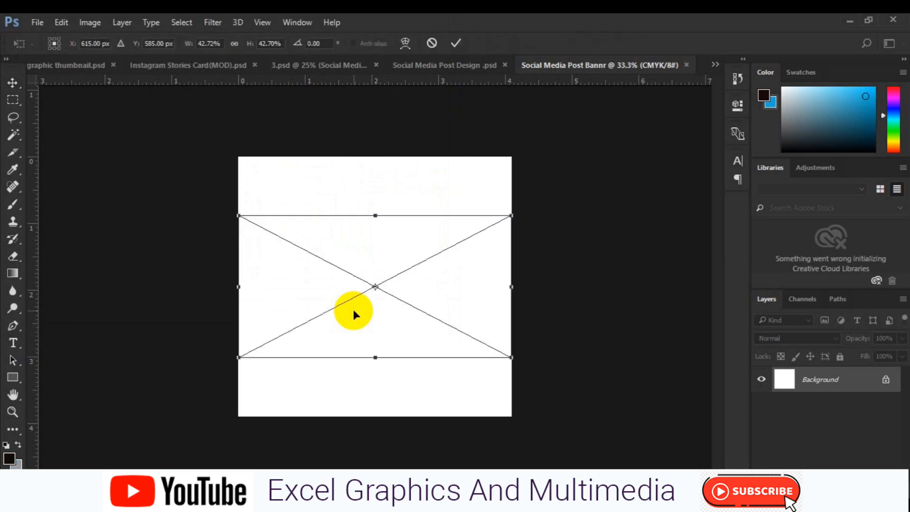
Scale the placed businessman photo to about 85.5% and position the man in the right half of the canvas
left_click_drag(512, 359, 626, 445)
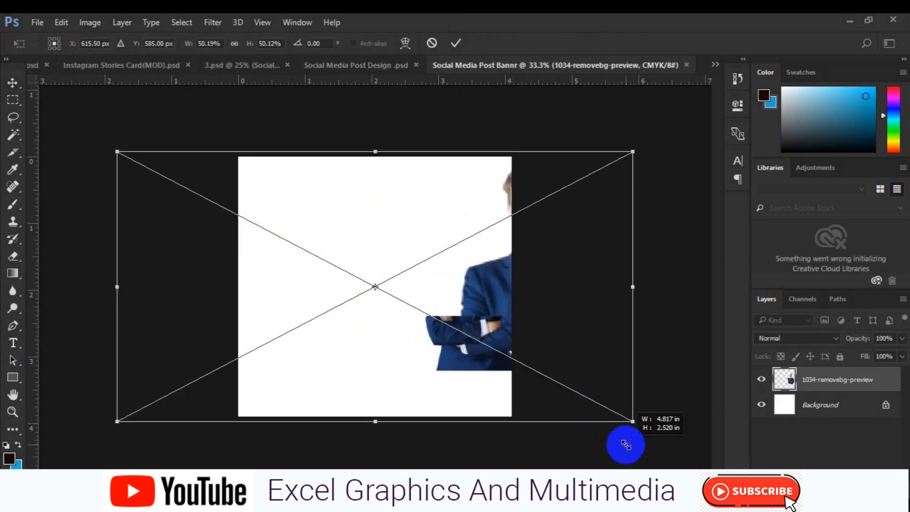
left_click_drag(459, 356, 464, 351)
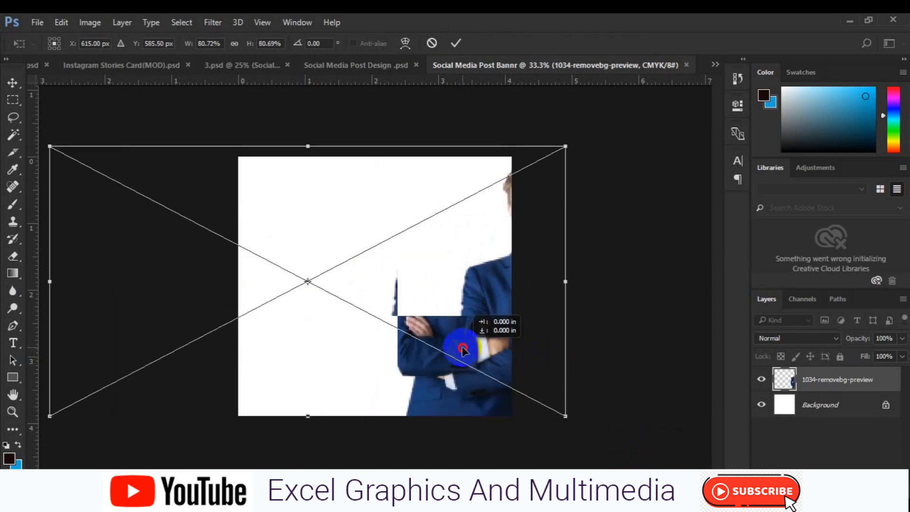
left_click_drag(461, 350, 437, 373)
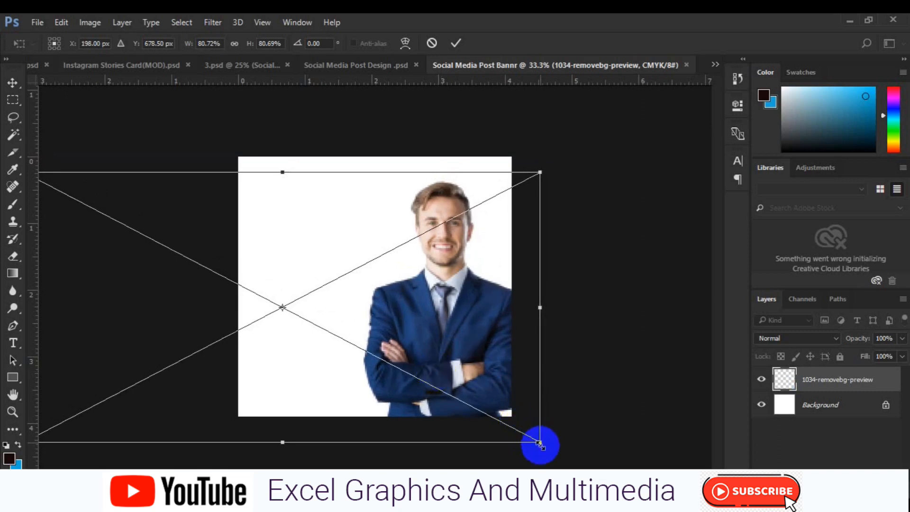
left_click_drag(541, 451, 555, 456)
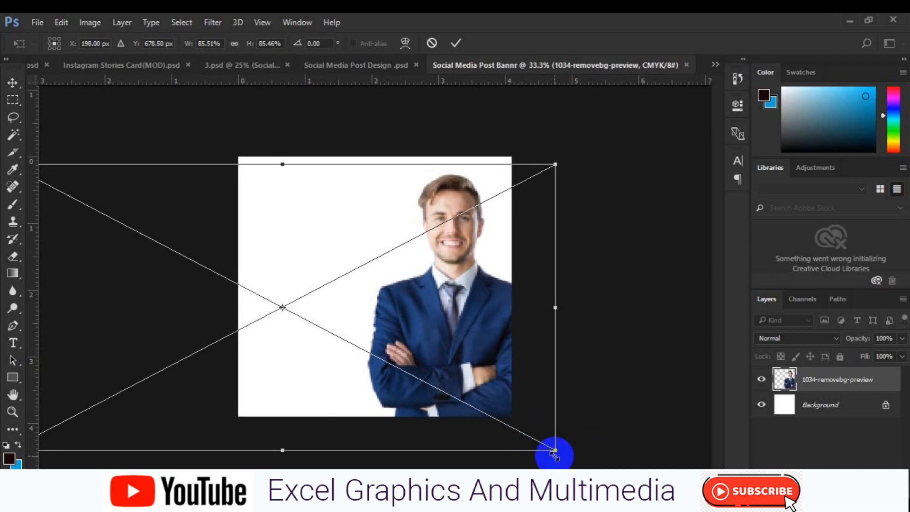
left_click_drag(471, 385, 475, 390)
key("Return")
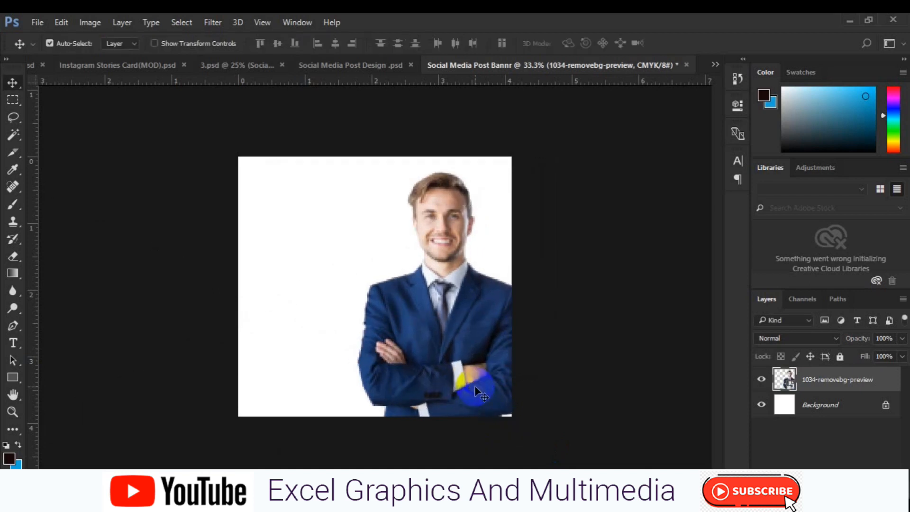
Copy the marquee-selected area around the man to a new layer and delete the original placed image layer
left_click(13, 101)
left_click_drag(324, 157, 566, 455)
key("ctrl+j")
key("v")
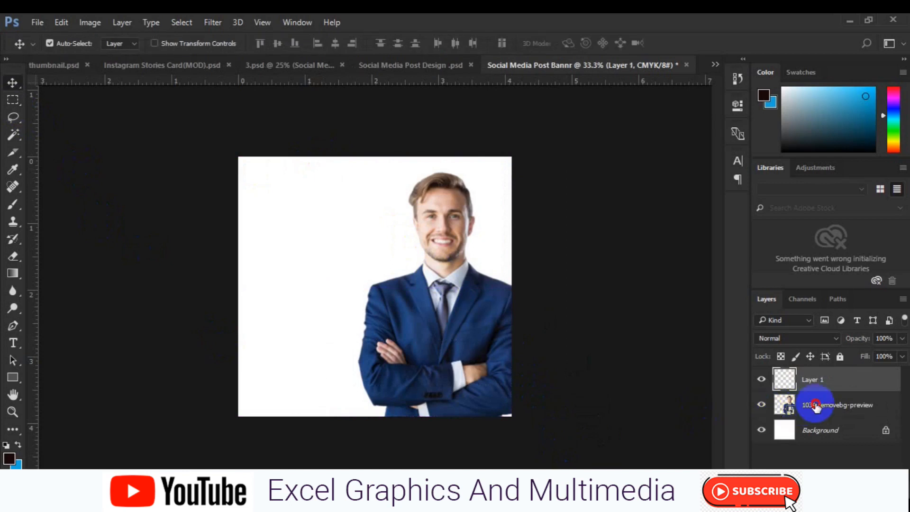
left_click(816, 407)
key("Delete")
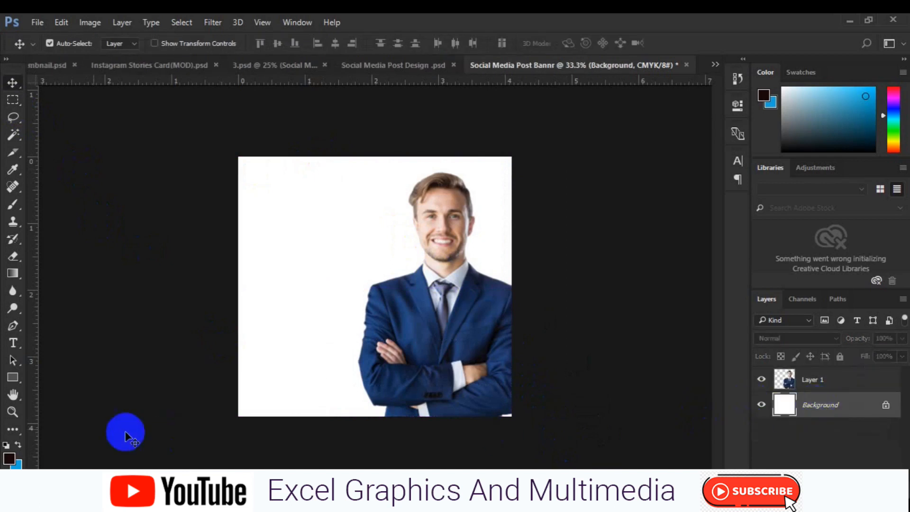
Draw a rectangle of about 1269 by 1215 px covering the canvas behind the man and fill it with dark purple
left_click(13, 378)
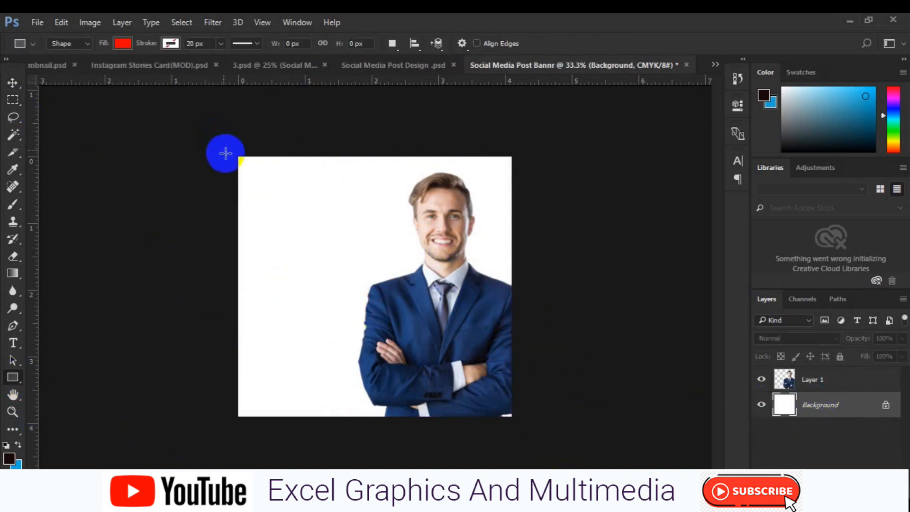
left_click_drag(233, 154, 514, 422)
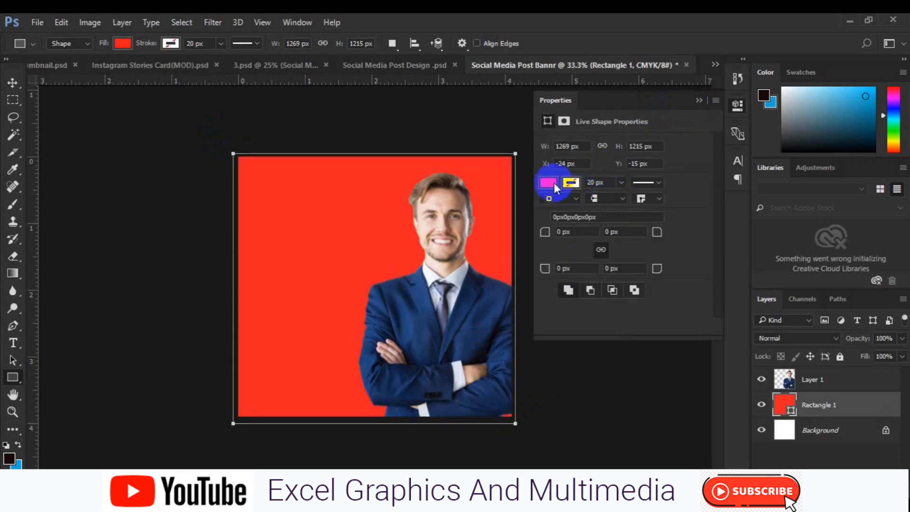
left_click(548, 182)
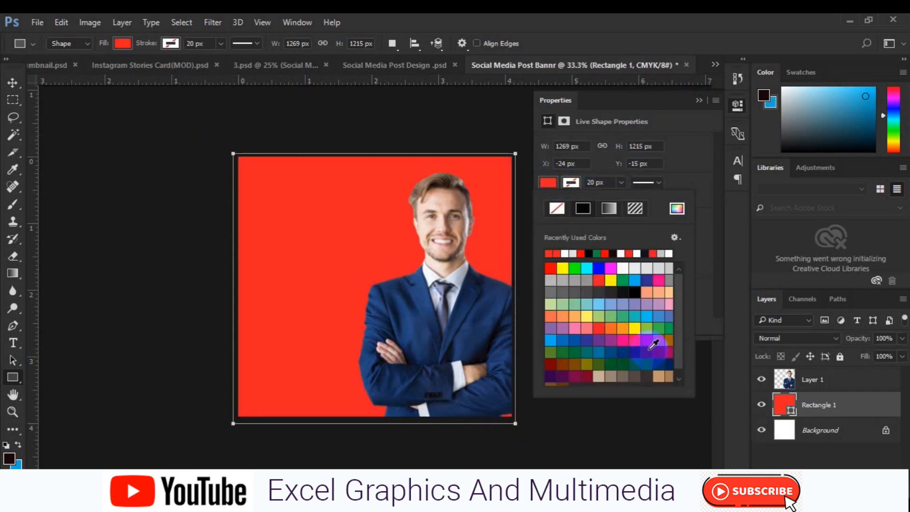
left_click(646, 349)
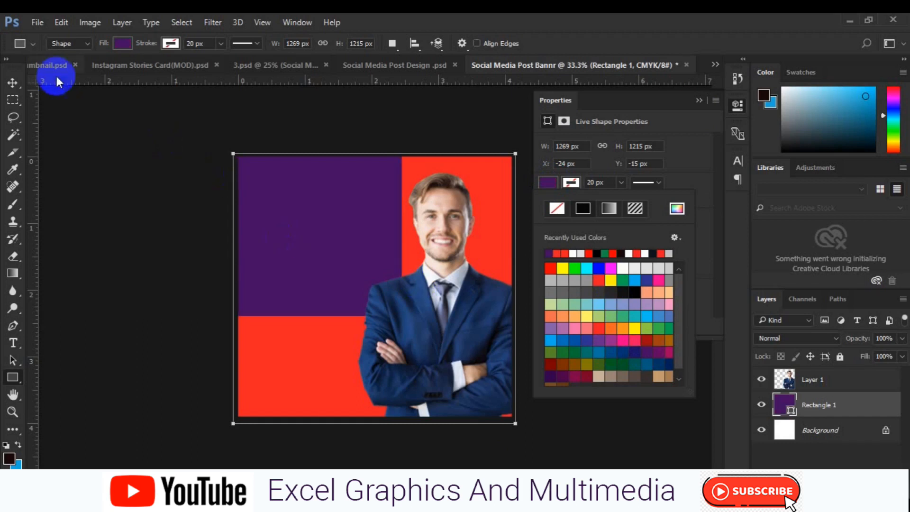
left_click(693, 98)
left_click(701, 101)
key("v")
Add a new layer above the purple rectangle and set the Pen tool to Shape mode
key("ctrl+shift+alt+n")
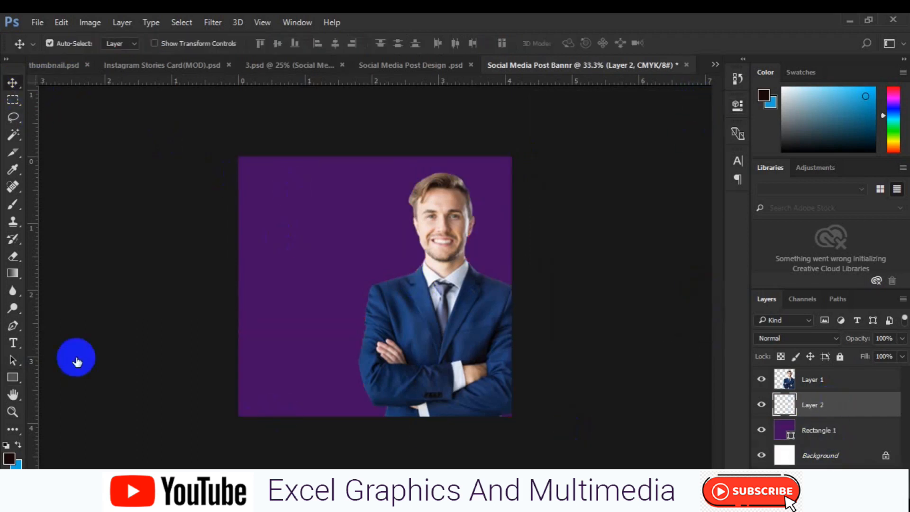
left_click(319, 417)
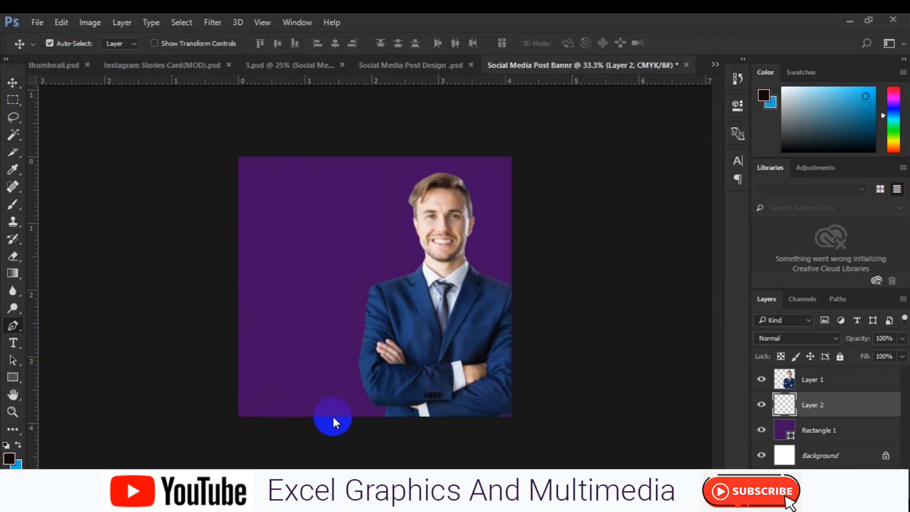
left_click(336, 417)
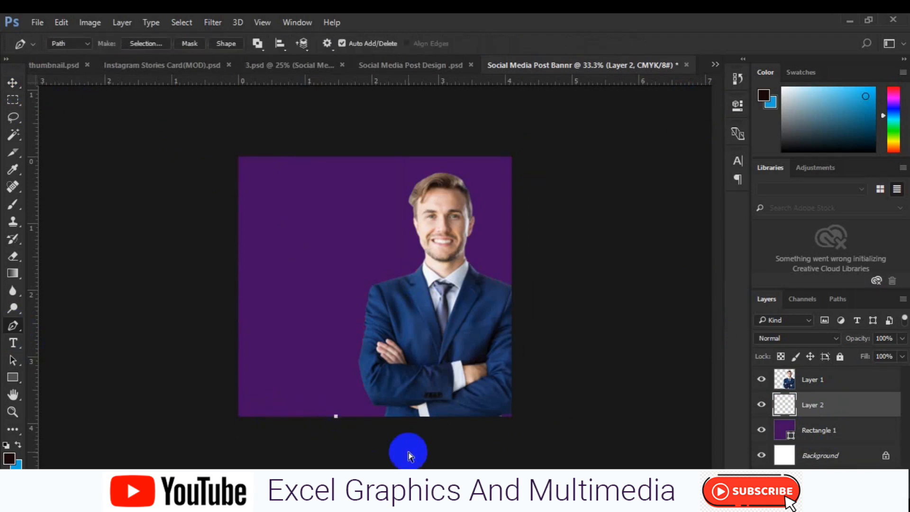
left_click(90, 46)
left_click(82, 54)
left_click(787, 411)
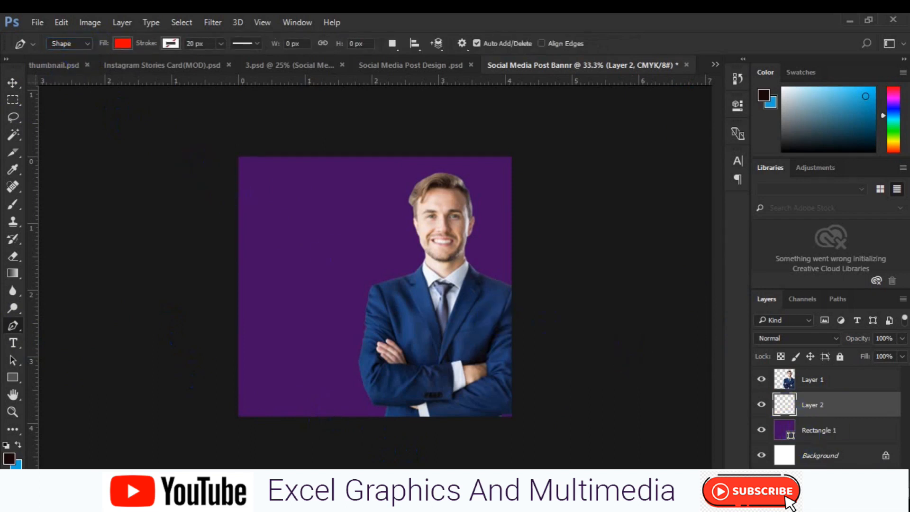
Draw a closed red shape with a slanted left edge behind the man using the Pen tool, about 954 by 975 px
left_click(307, 392)
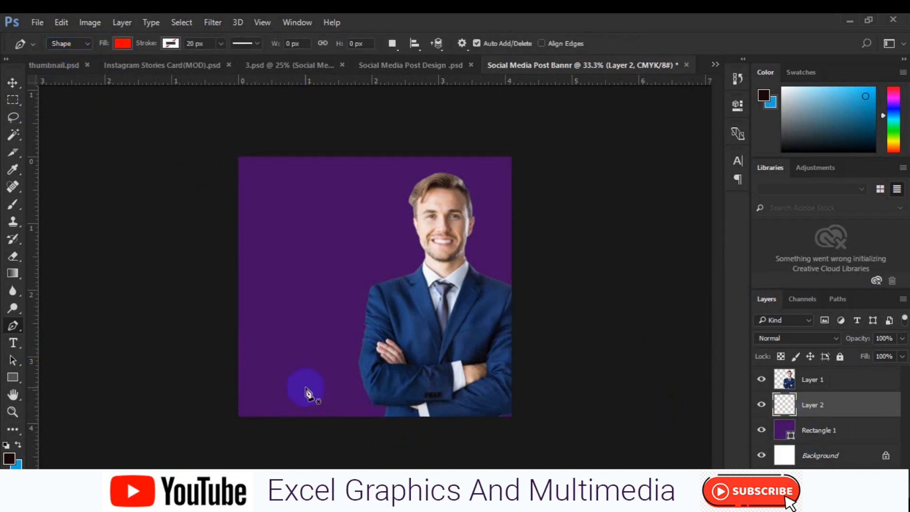
left_click(334, 420)
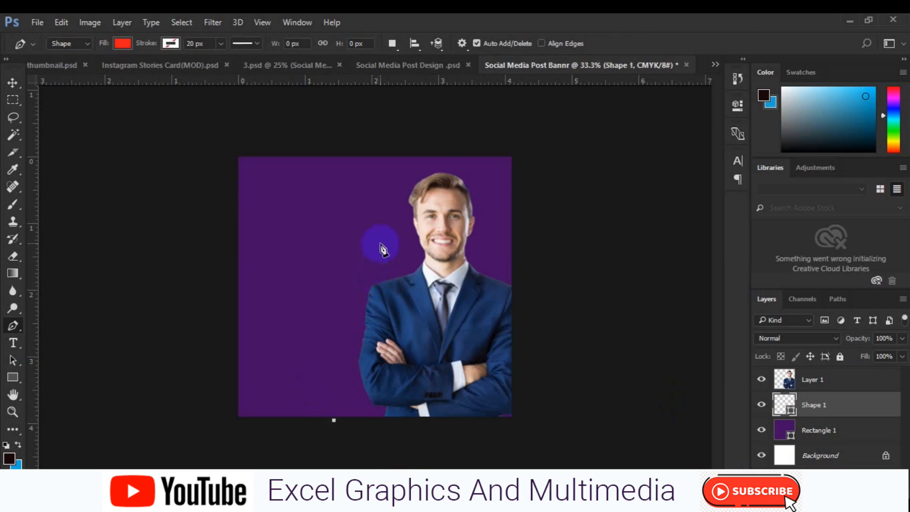
left_click(403, 233)
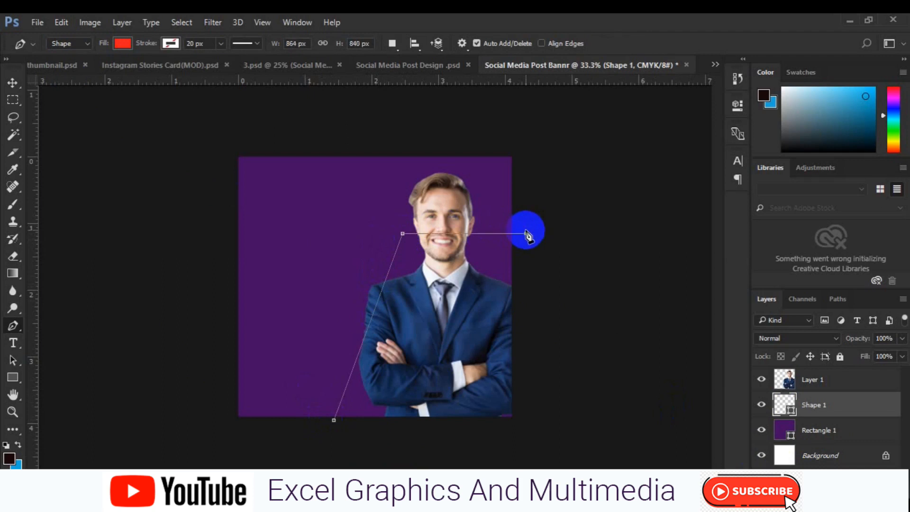
left_click(546, 382)
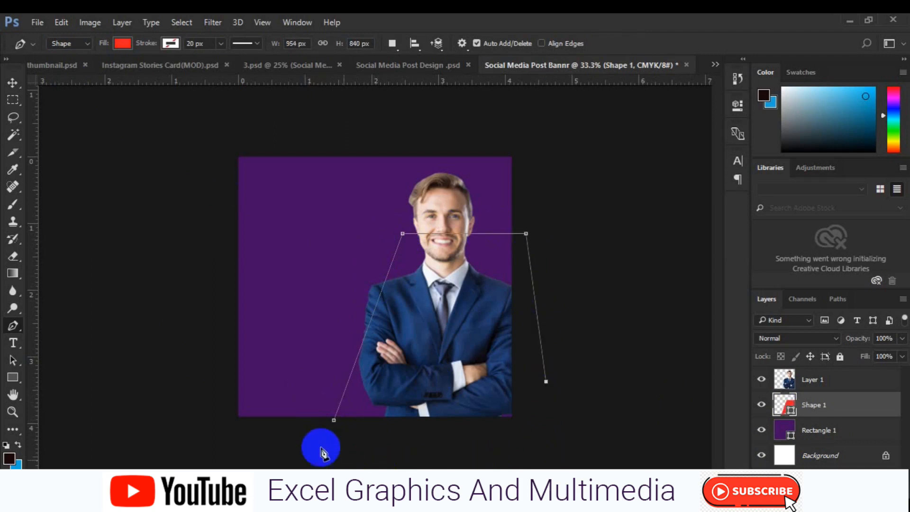
left_click(325, 440)
left_click(543, 444)
left_click(334, 450)
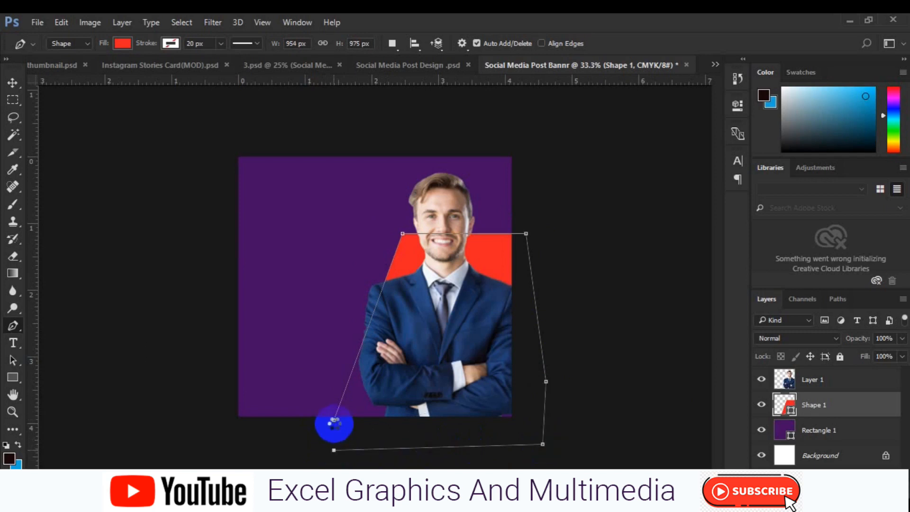
left_click(334, 421)
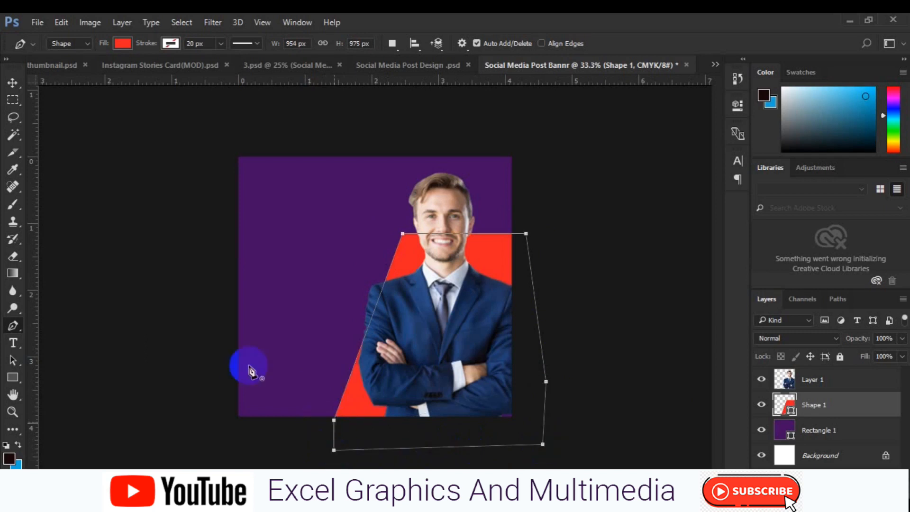
Enlarge the red shape behind the man proportionally to about 1010 by 1032 px
left_click(14, 83)
key("ctrl+t")
key("Return")
key("Return")
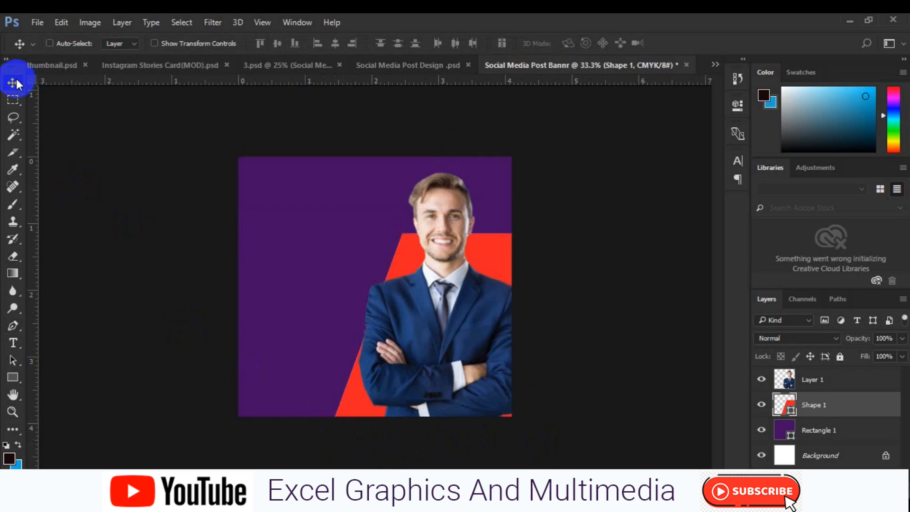
key("ctrl+t")
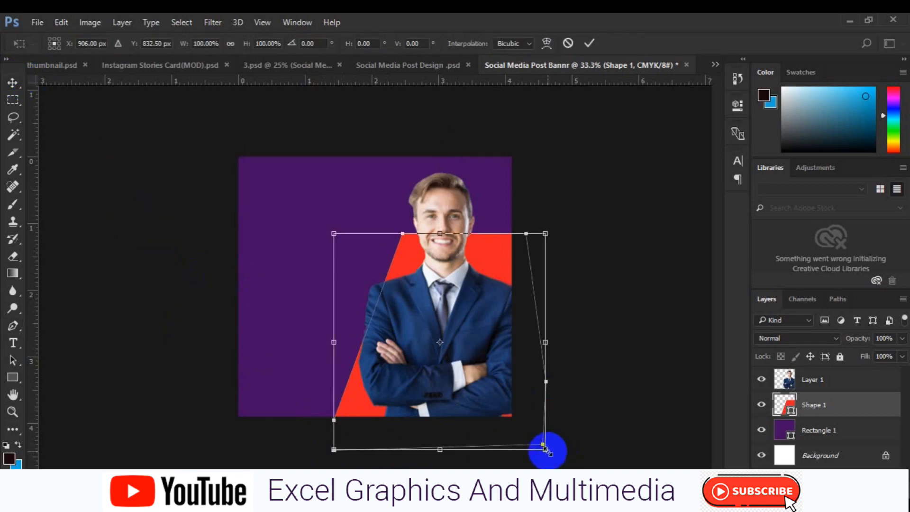
left_click_drag(547, 452, 558, 456)
key("Return")
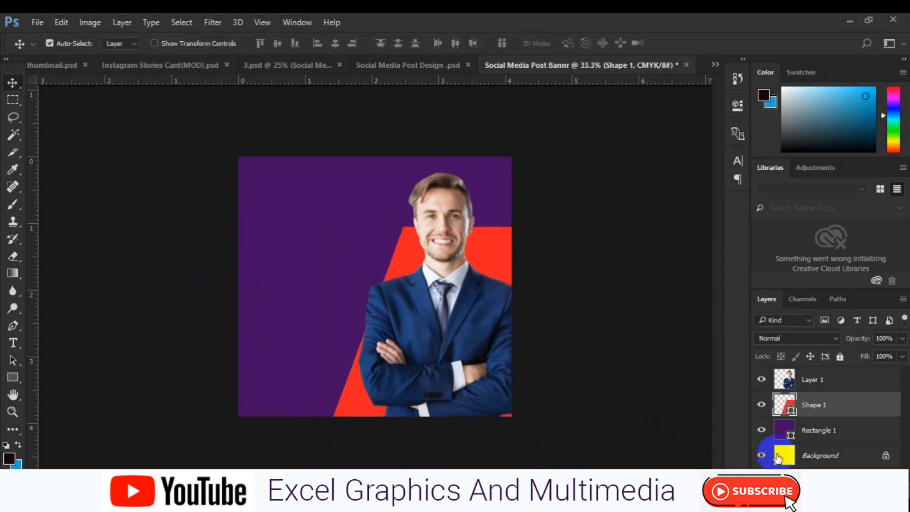
On a new layer above the purple rectangle, draw a closed red shape with a slanted left edge behind the man's head, about 864 by 915 px
left_click(830, 431)
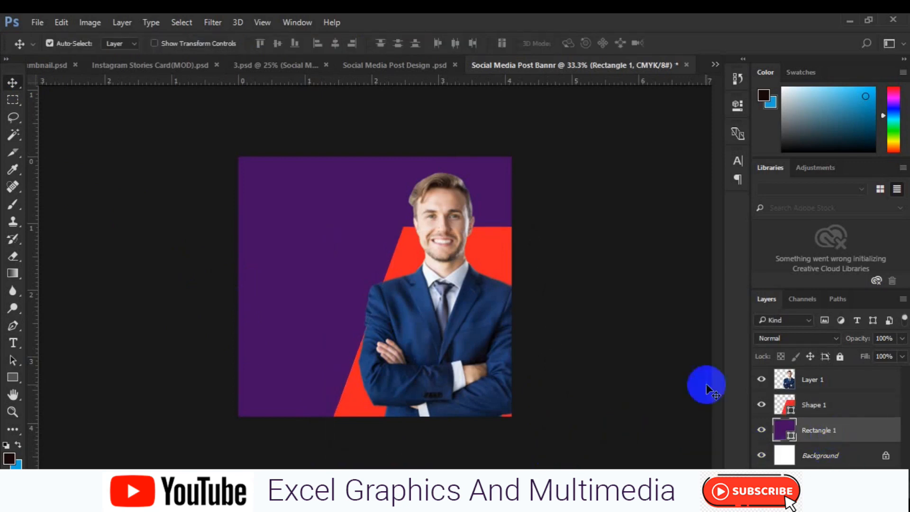
left_click(10, 331)
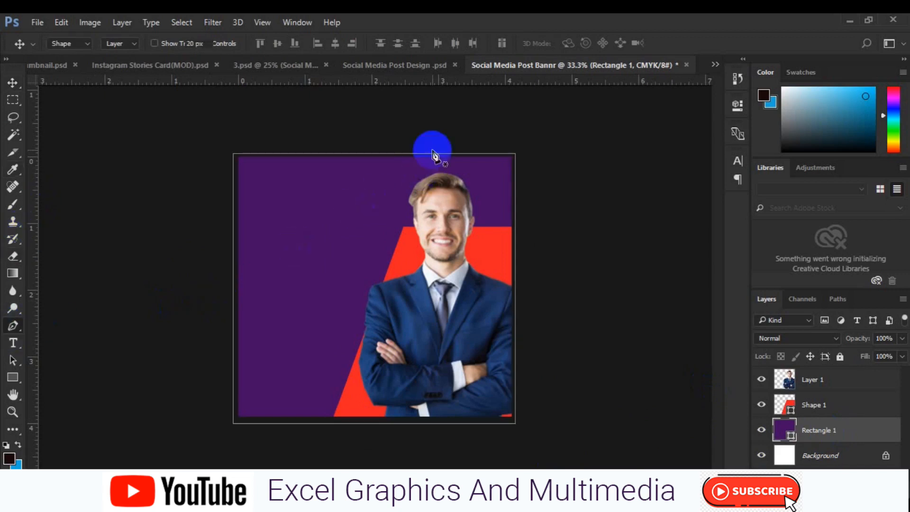
left_click(866, 487)
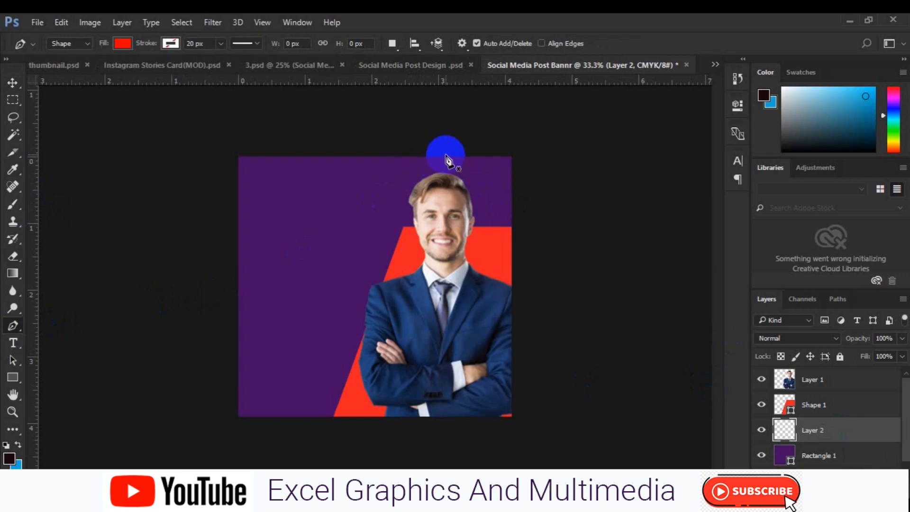
left_click(452, 157)
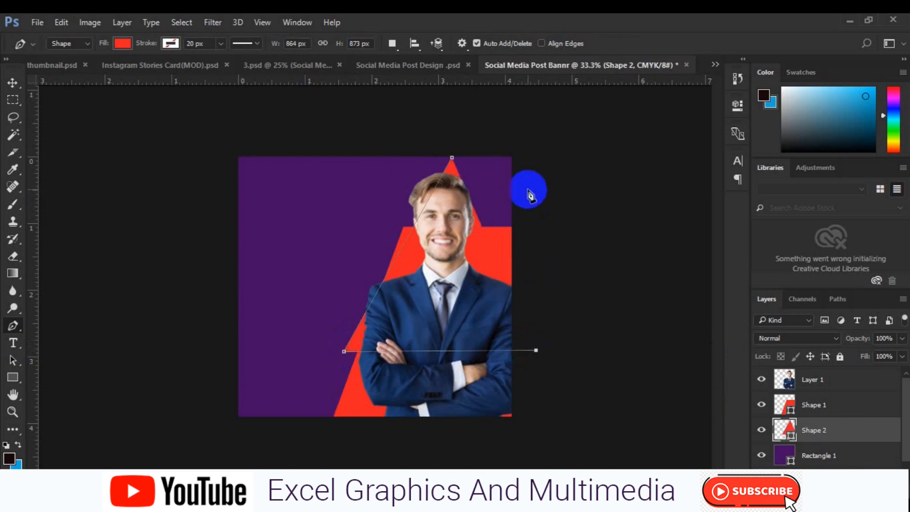
left_click(536, 155)
left_click(454, 149)
left_click(453, 157)
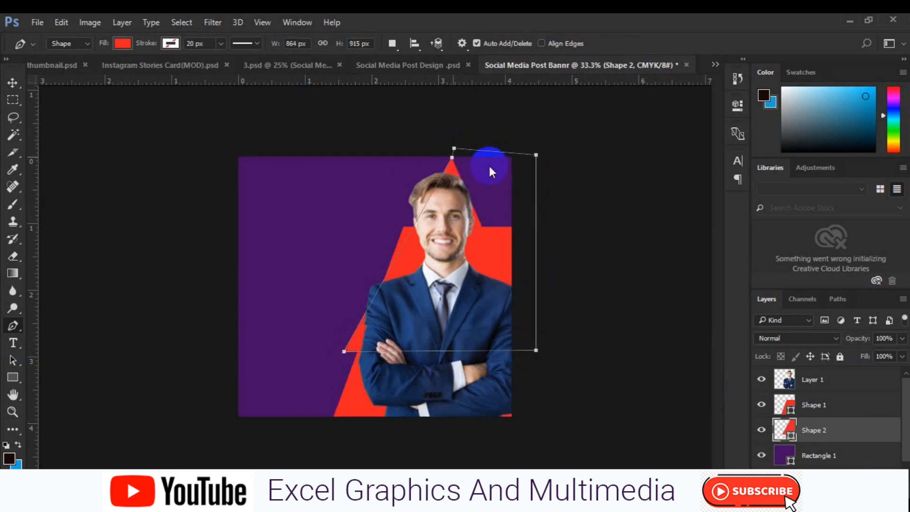
Recolor the lower red shape behind the man to the muted red b05154
double_click(790, 411)
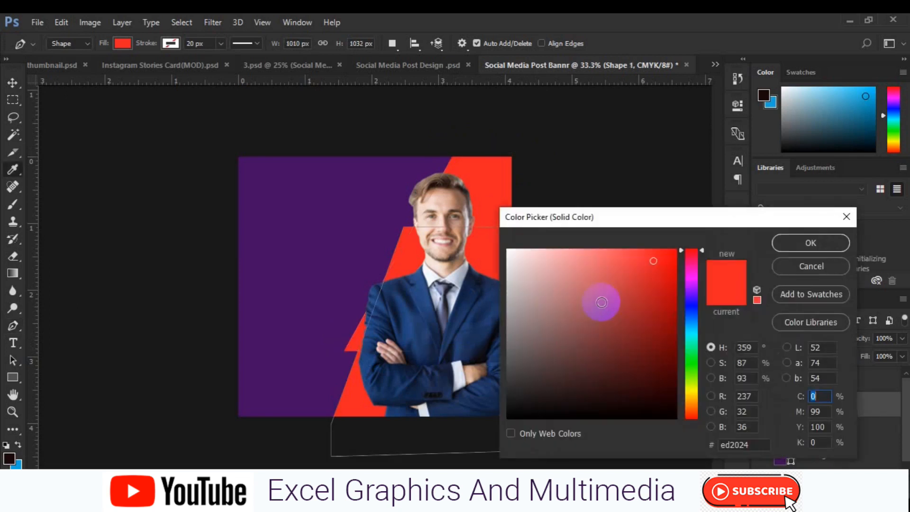
left_click(598, 302)
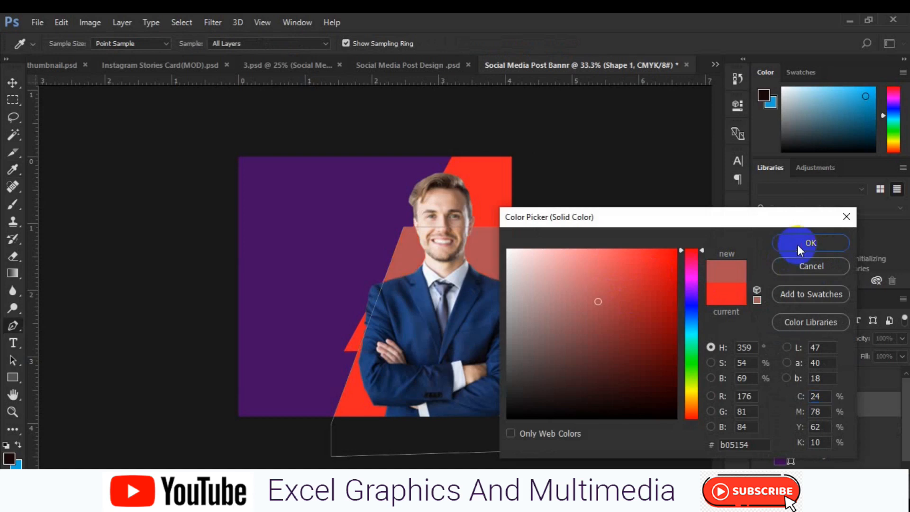
left_click(798, 244)
key("v")
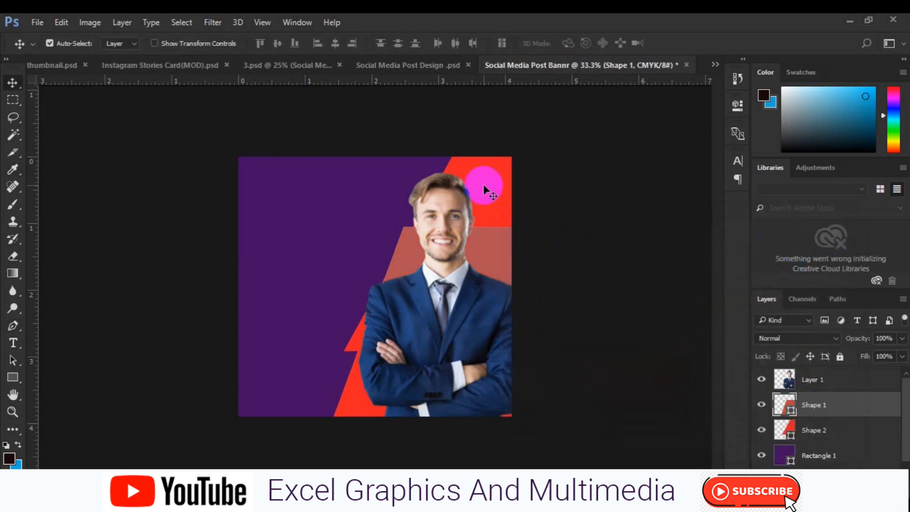
key("p")
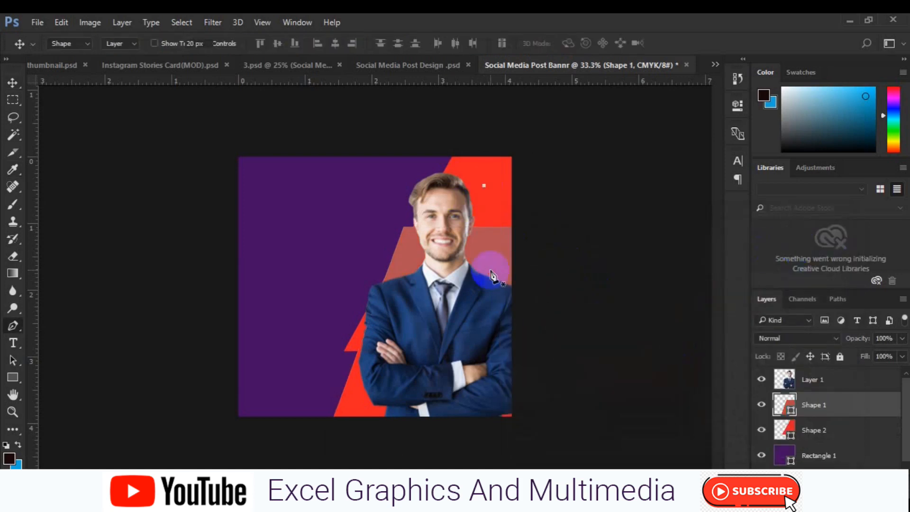
left_click(490, 270)
key("ctrl+t")
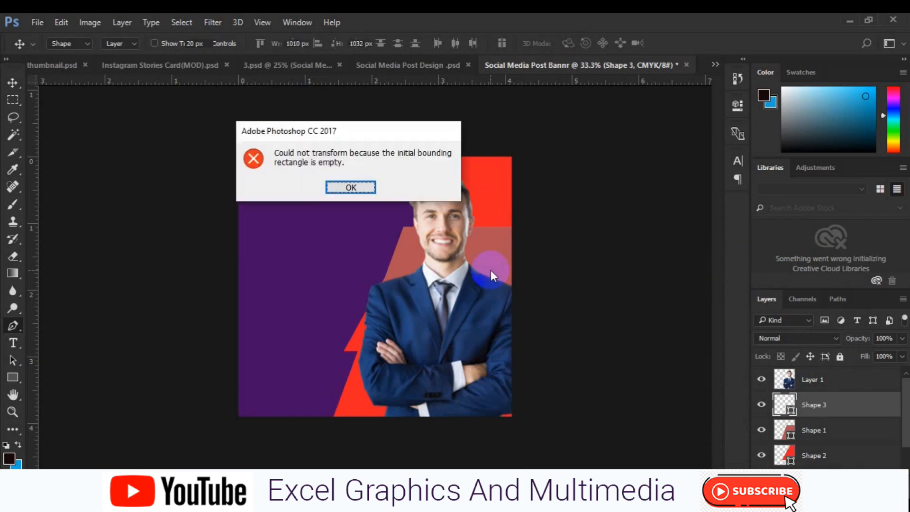
key("Return")
key("ctrl+t")
key("Return")
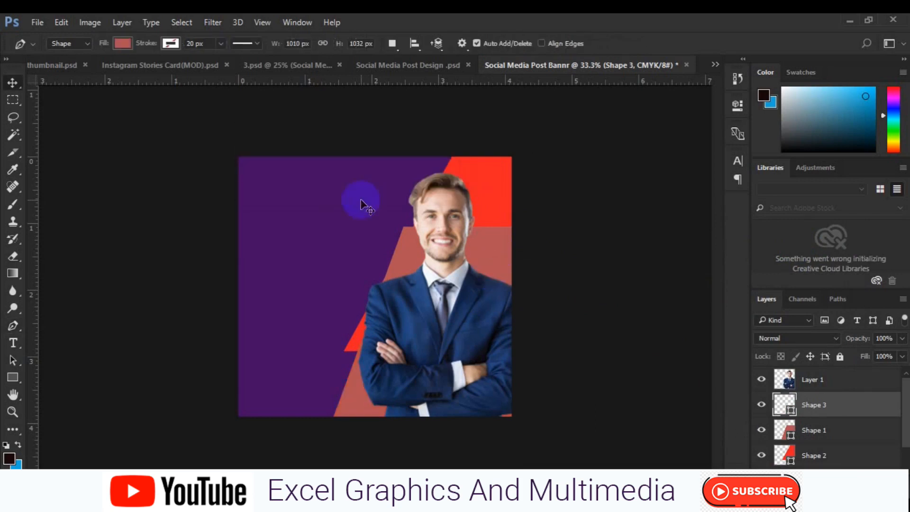
key("v")
key("ctrl+t")
key("Return")
key("ctrl+t")
key("Return")
Reposition the muted red shape slightly further left behind the man with Free Transform
left_click(488, 265)
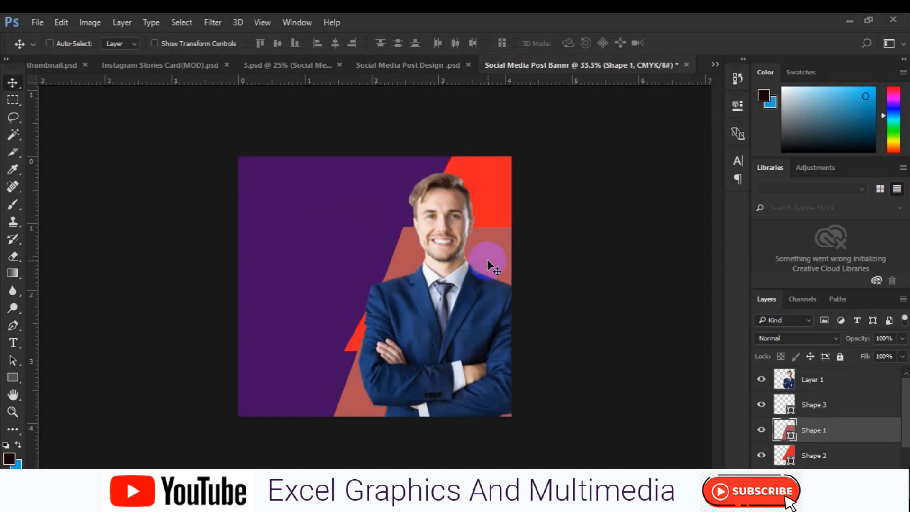
key("ctrl+t")
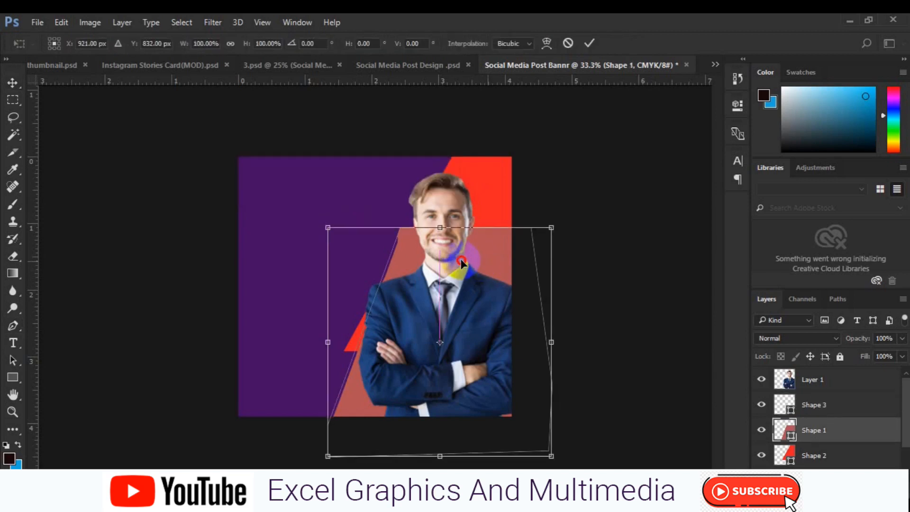
left_click_drag(461, 261, 482, 261)
key("Return")
Scale the man's photo up proportionally to about 119.4%
left_click(449, 331)
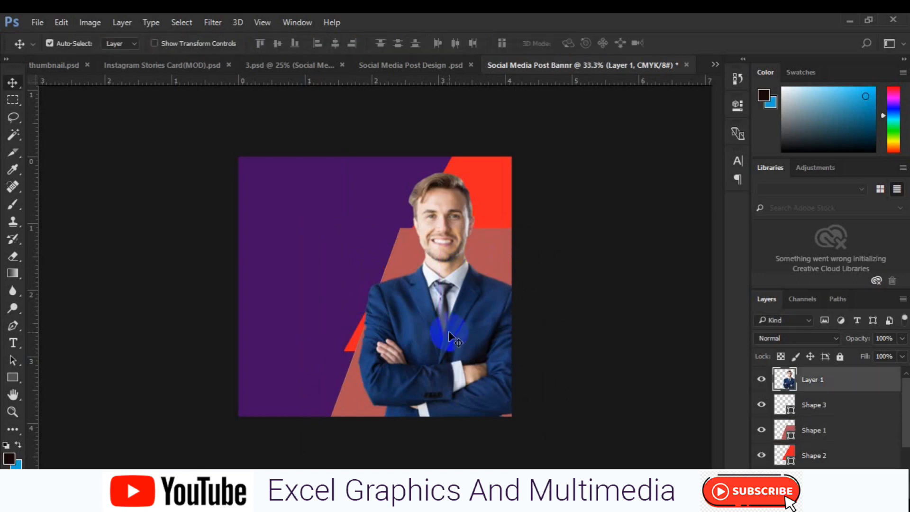
key("ctrl+t")
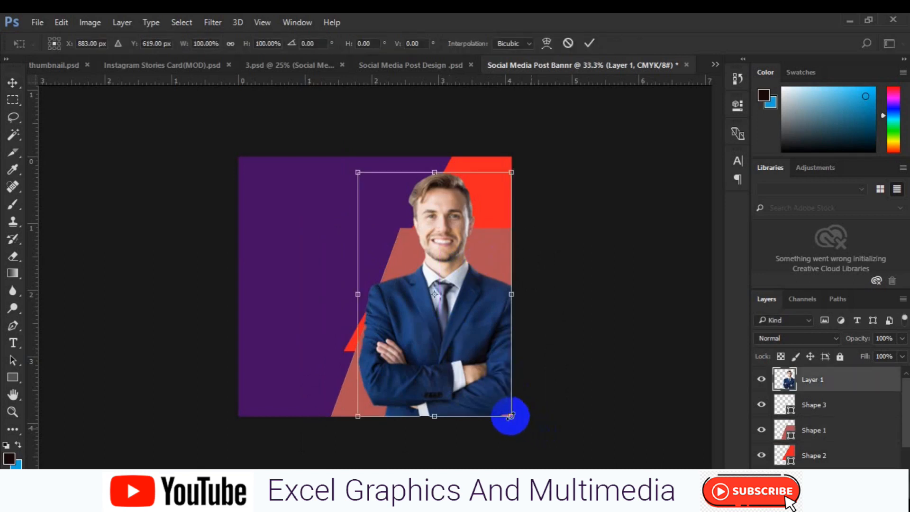
left_click_drag(514, 417, 534, 438)
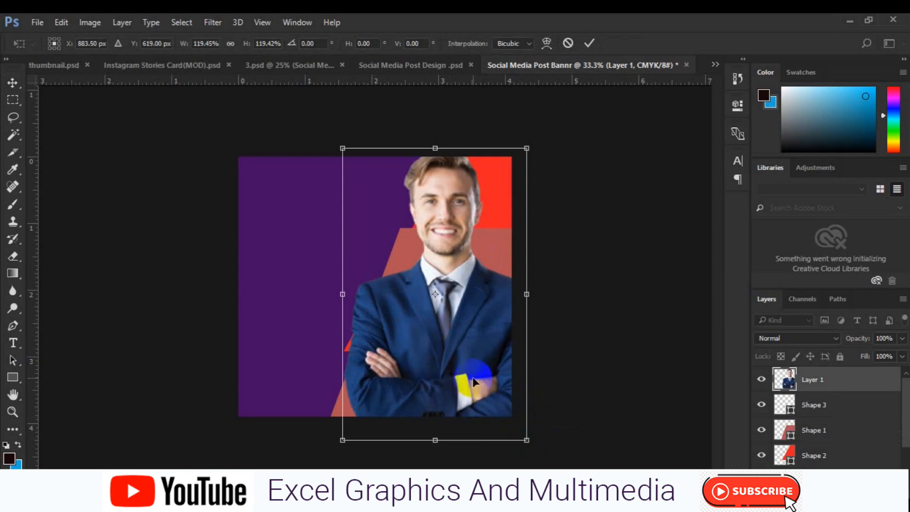
Move the enlarged man down and left to X 830.5, Y 735 px, and shift the muted red shape slightly left
left_click_drag(441, 360, 442, 370)
key("Down")
key("Down")
key("Down")
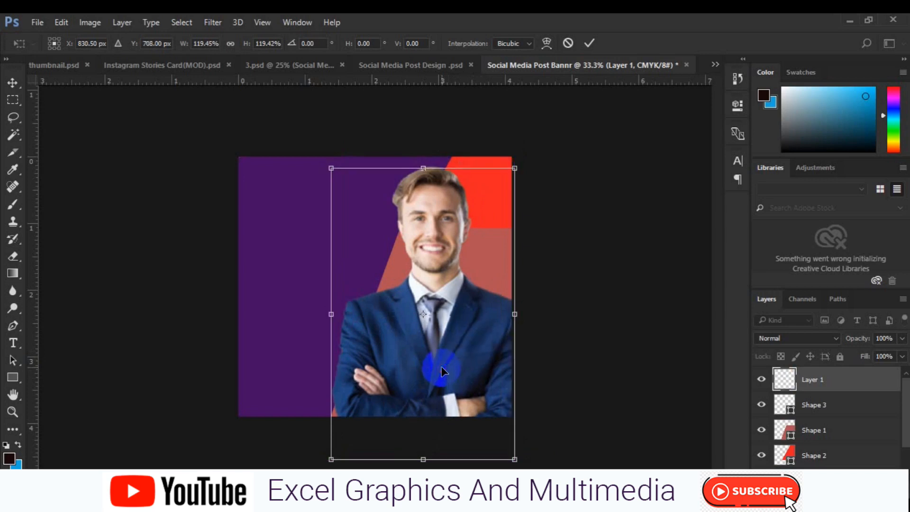
key("Down")
key("Down")
key("Down")
key("Down")
key("Down")
key("Down")
key("Down")
key("Down")
key("Down")
key("Down")
key("Down")
key("Down")
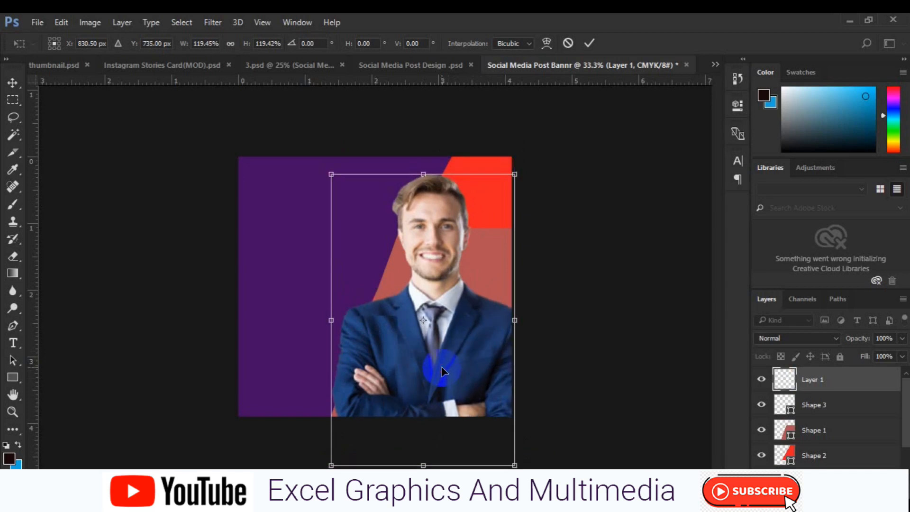
key("Return")
left_click_drag(497, 270, 490, 272)
On a new layer above the upper red shape, draw a wider closed red shape with the Pen tool, about 879 by 855 px
left_click(818, 457)
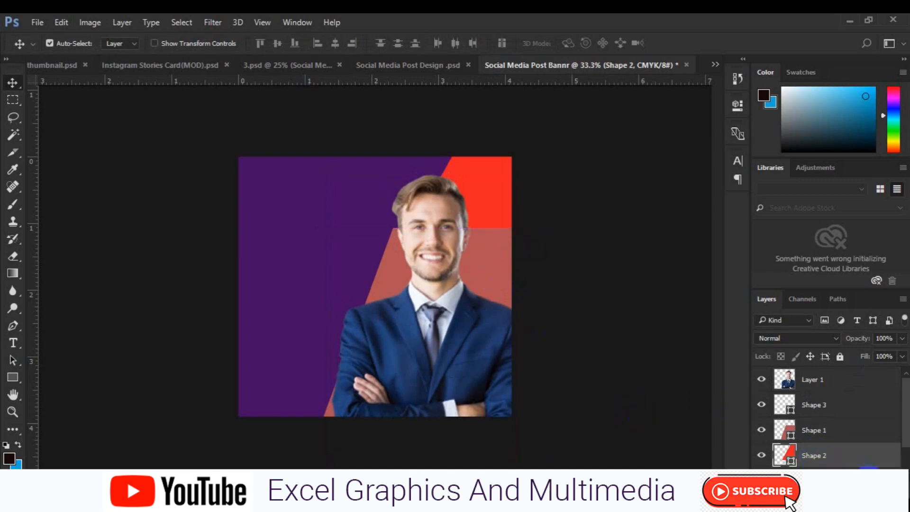
left_click(12, 332)
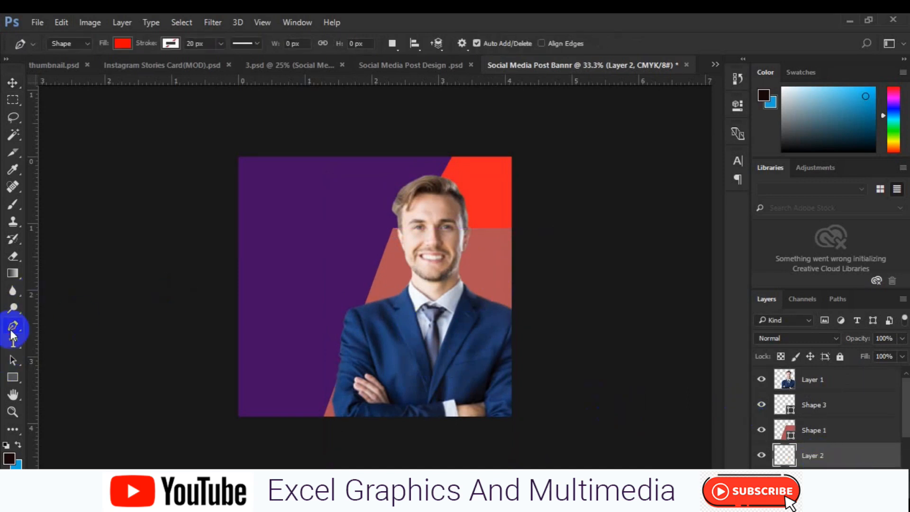
left_click(339, 333)
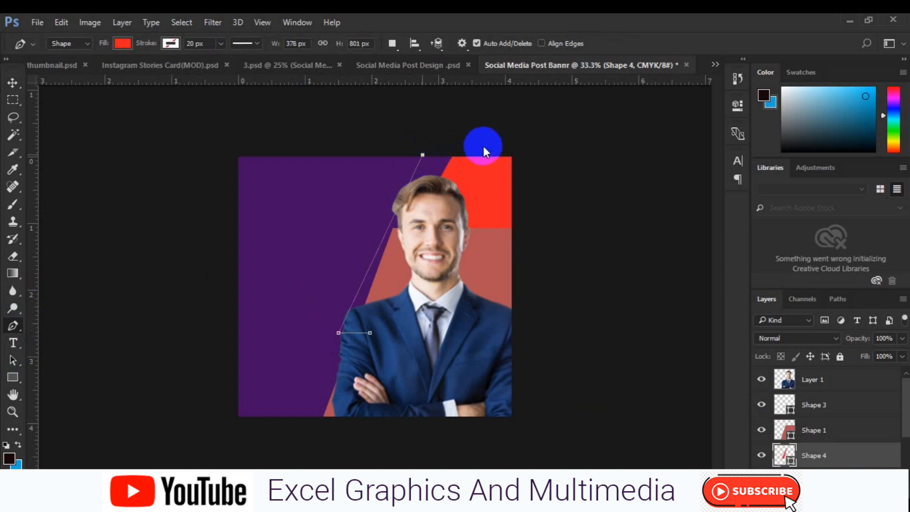
left_click(513, 150)
left_click(534, 278)
left_click(532, 340)
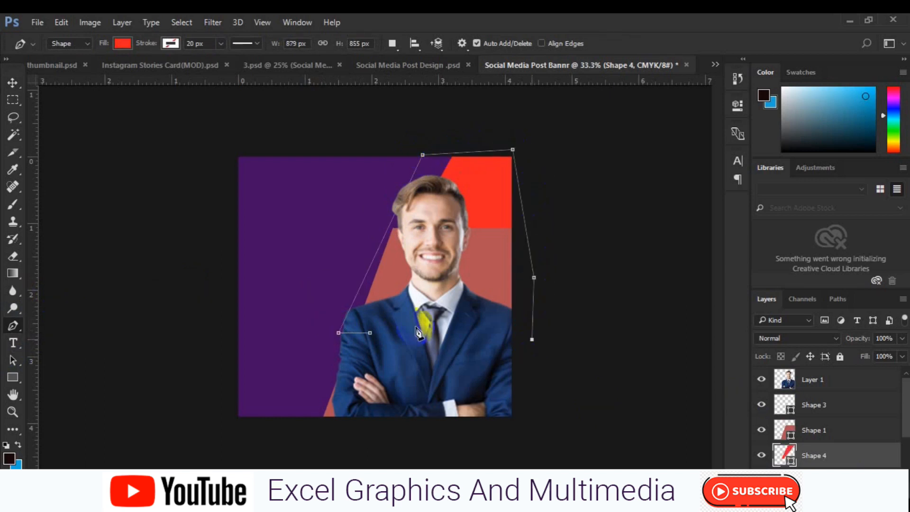
left_click(370, 334)
key("v")
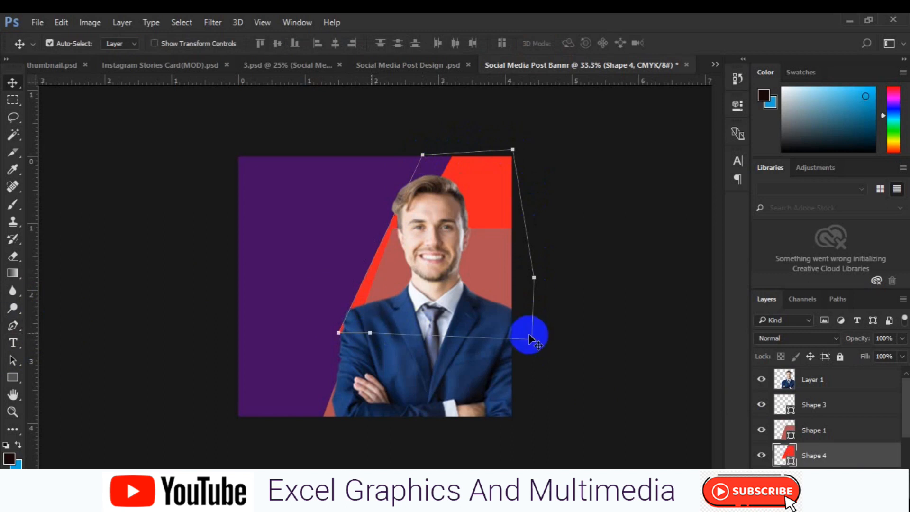
Merge the new red shape with the upper red shape directly beneath it into one shape layer
scroll(844, 417, "down", 3)
left_click(837, 424, "ctrl")
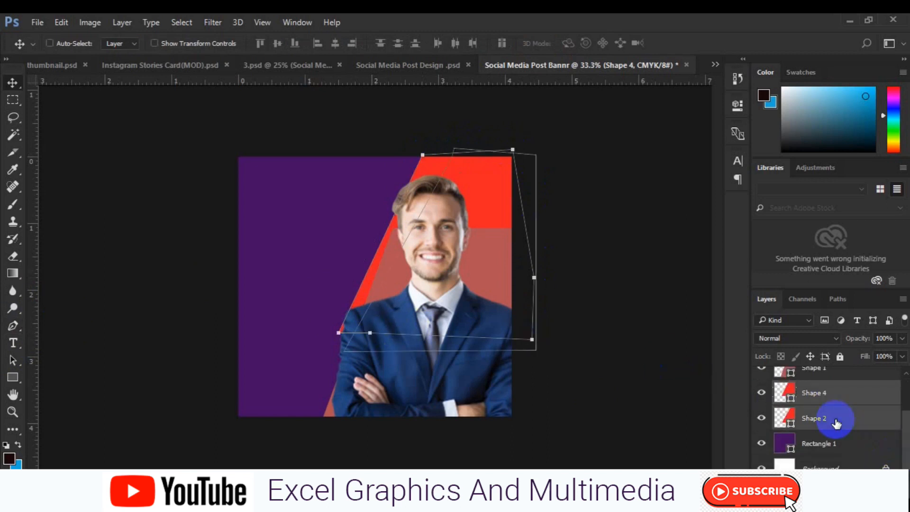
right_click(836, 419)
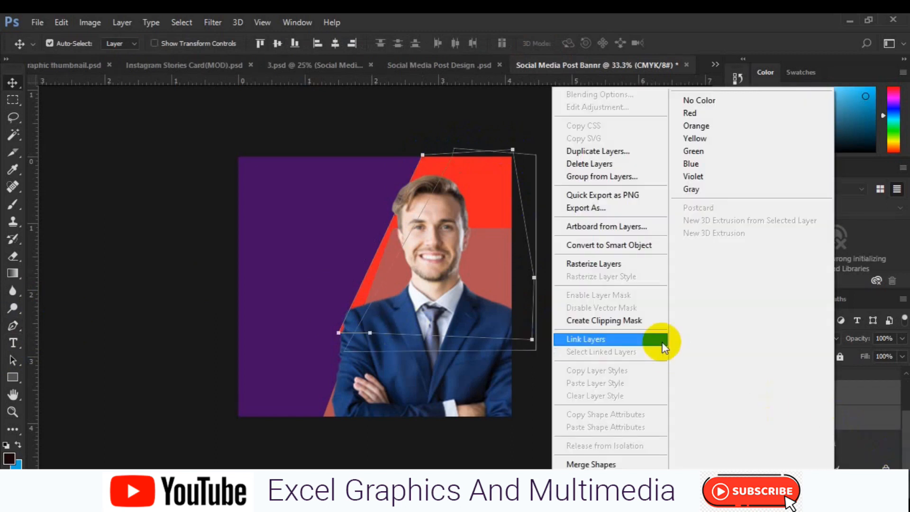
left_click(632, 463)
Scale the merged red shape to about 109.6% and nudge it horizontally to X 896.5 px
key("ctrl+t")
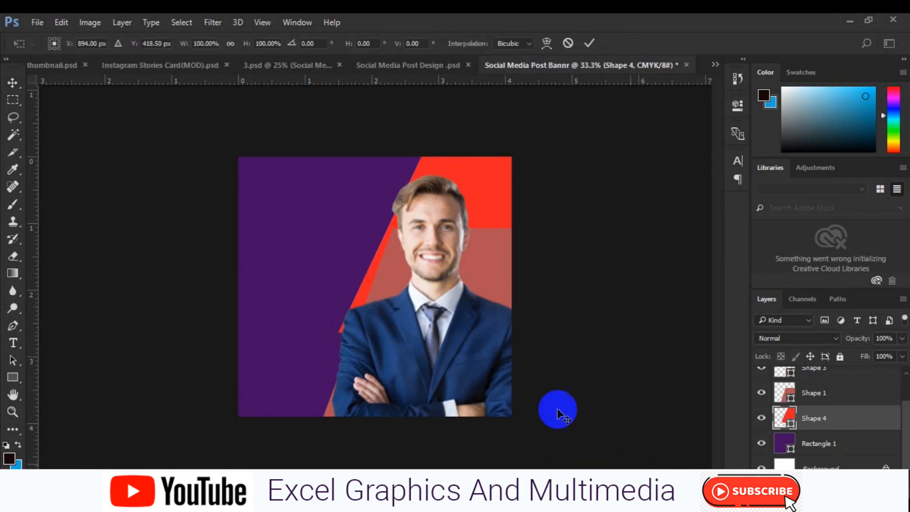
left_click_drag(543, 354, 551, 359)
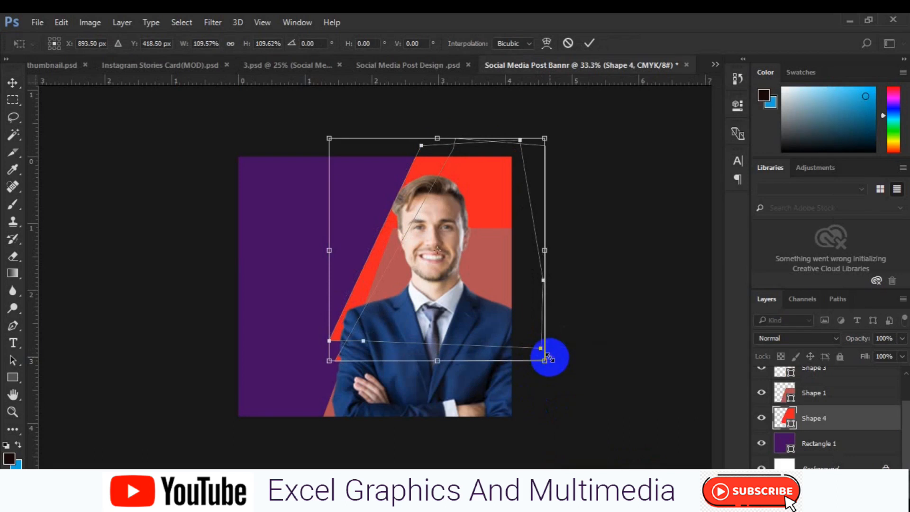
key("Left")
key("Left")
key("Left")
key("Right")
key("Right")
key("Right")
key("Right")
key("Right")
key("Right")
key("Return")
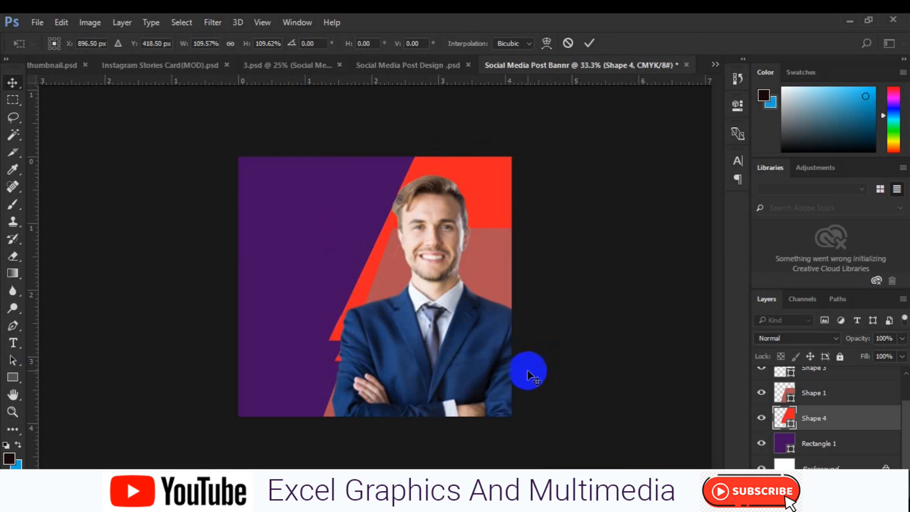
Nudge the man's photo slightly left over the red shapes
left_click(454, 378)
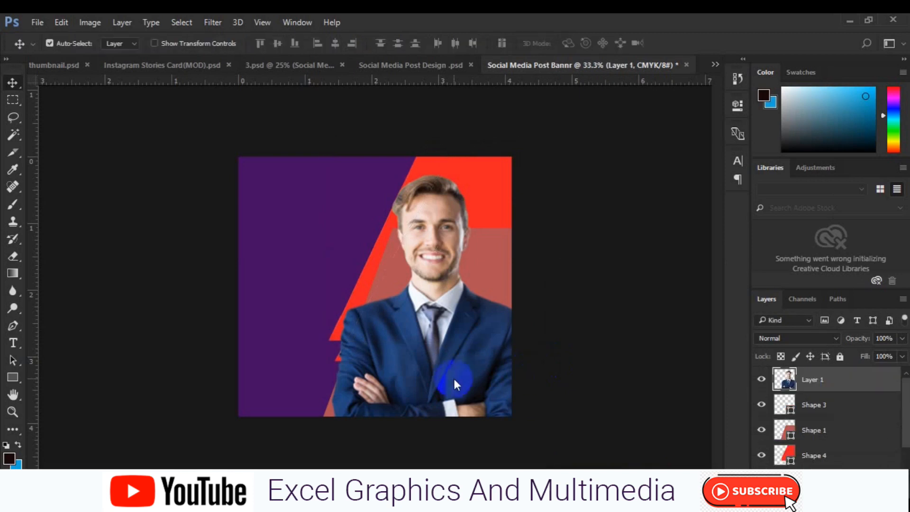
key("Left")
key("Left")
key("Left")
key("Left")
key("Left")
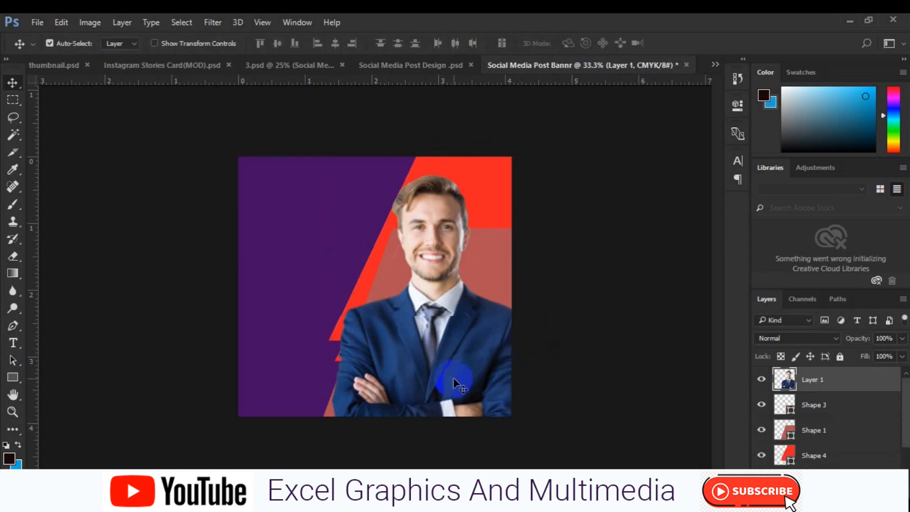
Skew the upper red shape horizontally by about 3.92° so its slanted edge leans further left, at 100.30% height
left_click(481, 282)
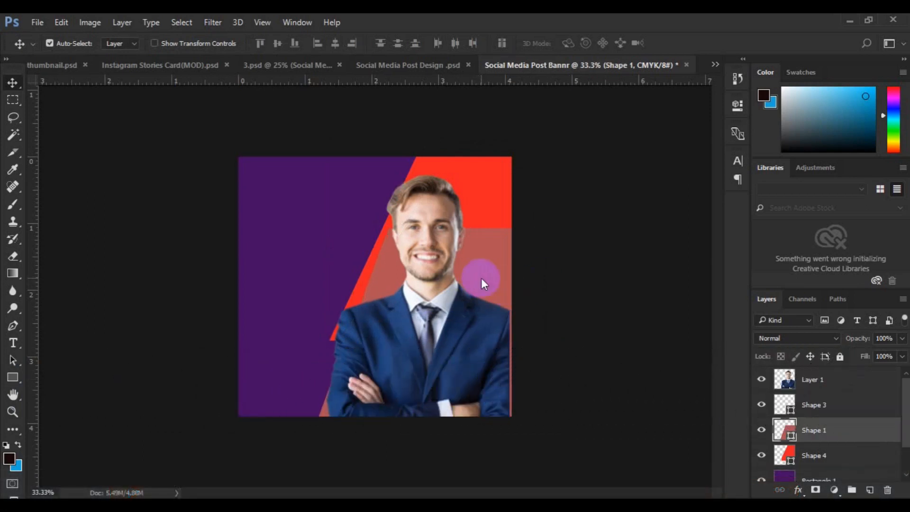
left_click(489, 177)
key("ctrl+t")
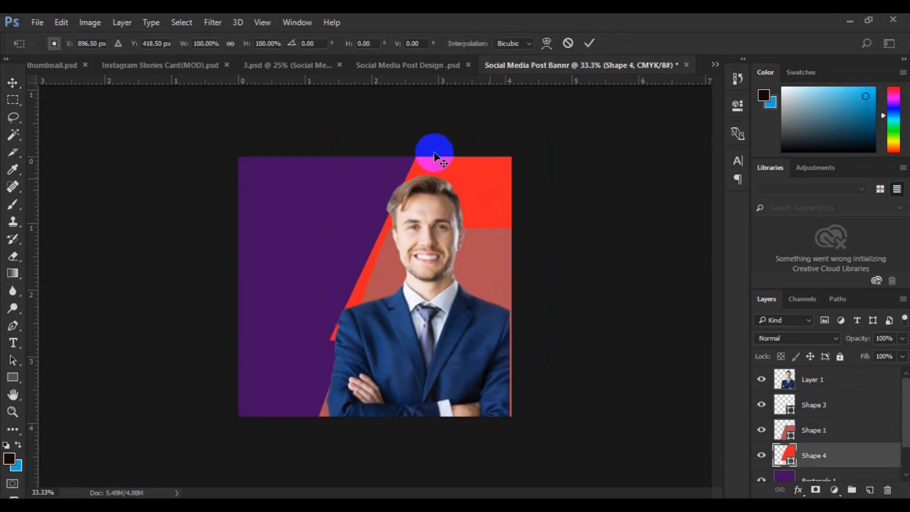
left_click_drag(439, 138, 424, 138)
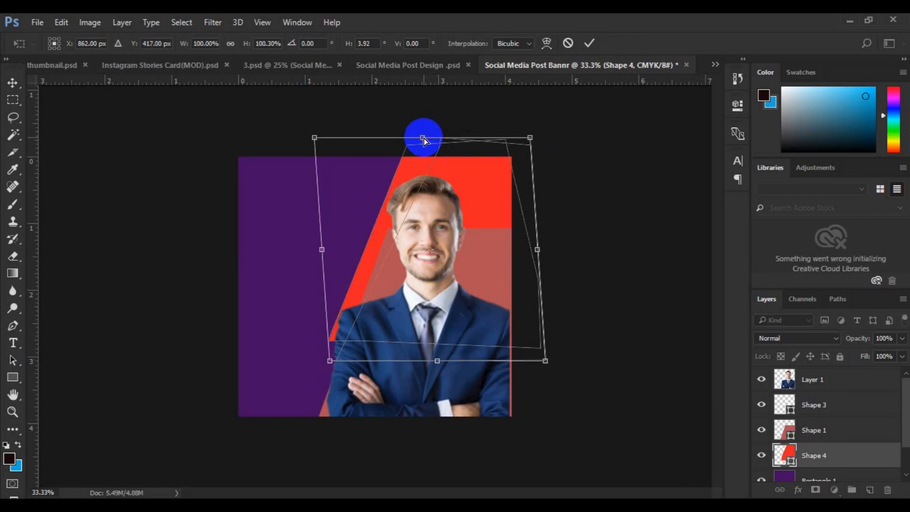
left_click(589, 43)
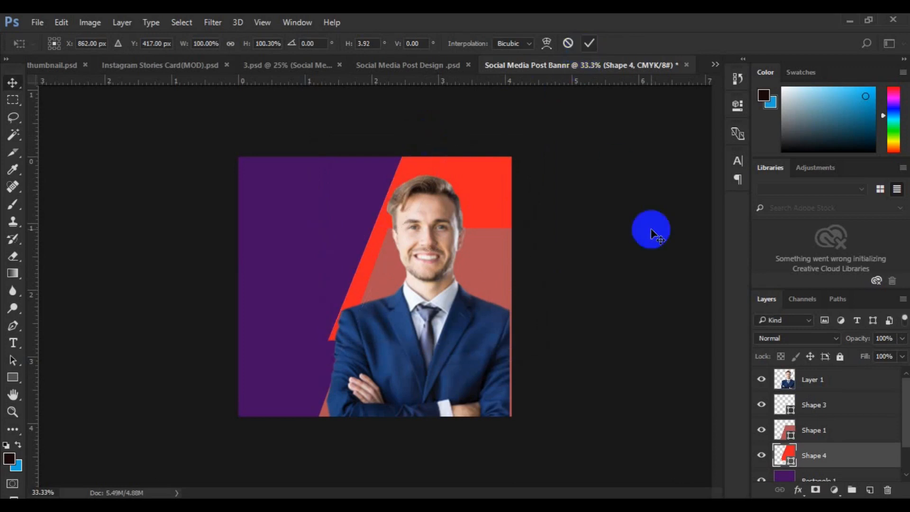
Move the man's photo and the three shape layers beneath it together to the right and slightly up, to X 922 px
left_click(849, 383, "shift")
key("ctrl+t")
left_click_drag(463, 375, 474, 380)
key("Up")
key("Up")
key("Up")
key("Up")
key("Up")
key("Up")
key("Up")
key("Up")
key("Up")
key("Up")
key("Up")
key("Up")
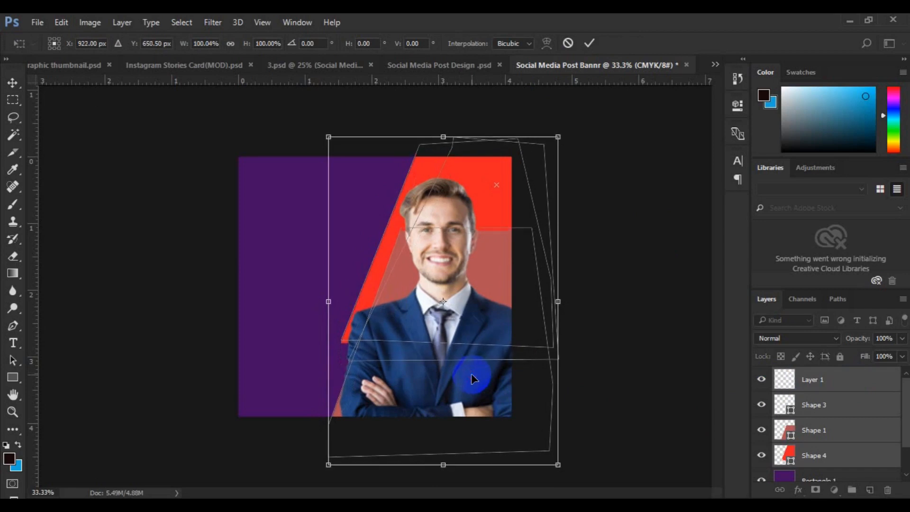
key("Return")
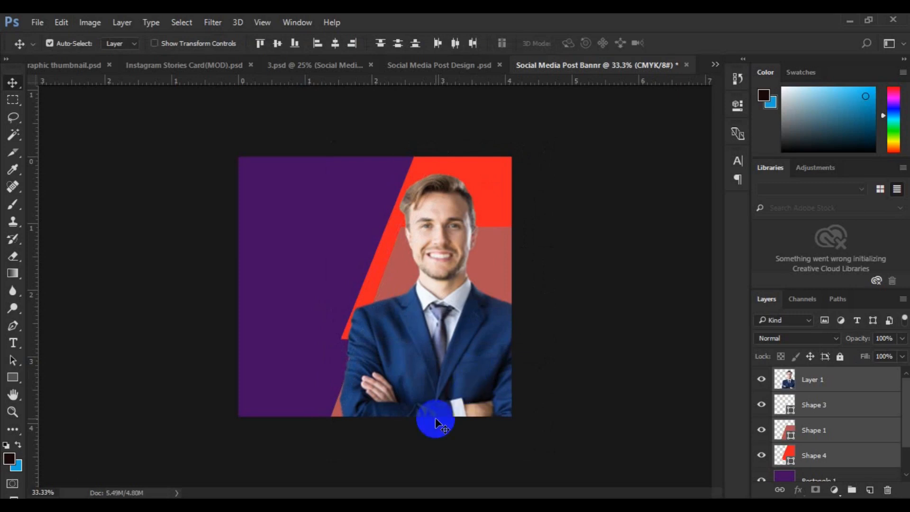
On a new layer above the photo, draw a closed red shape about 315 by 346 px over the canvas's lower-right corner with the Pen tool
left_click(13, 326)
left_click(870, 490)
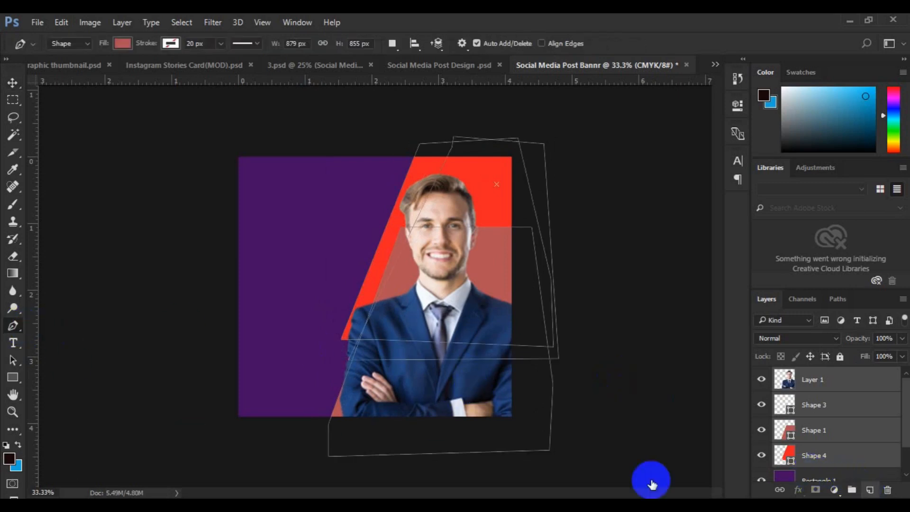
left_click(469, 427)
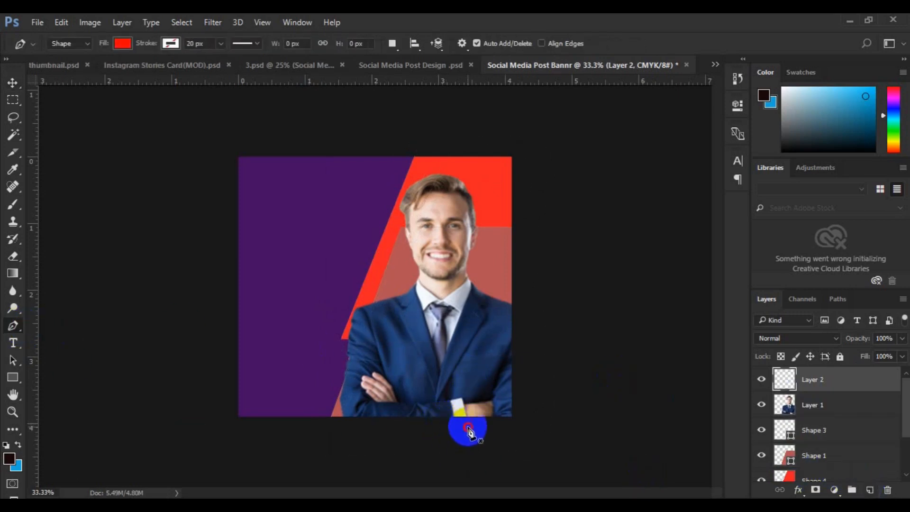
left_click(538, 402)
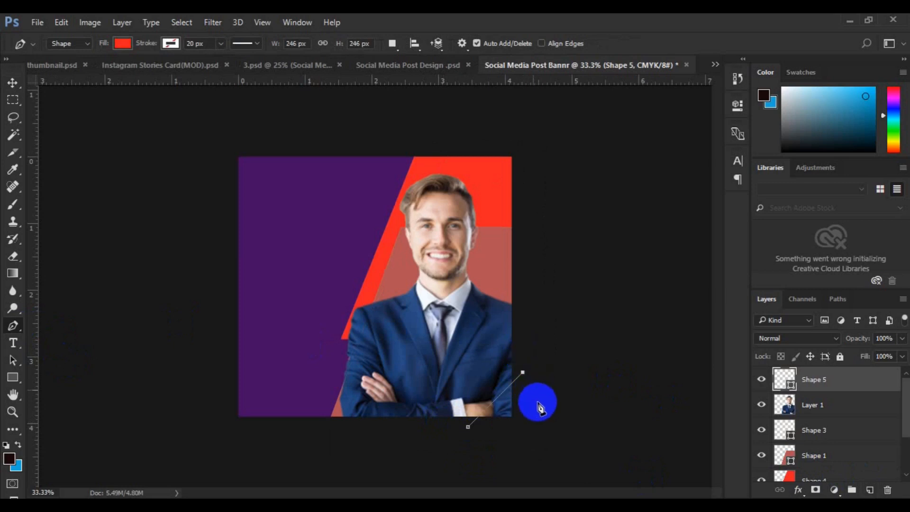
left_click(465, 434)
left_click(512, 449)
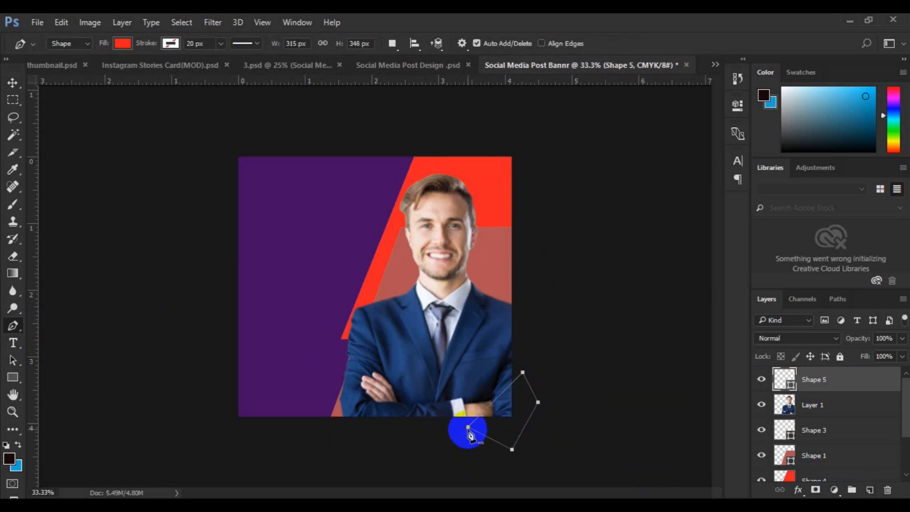
key("v")
left_click(520, 449)
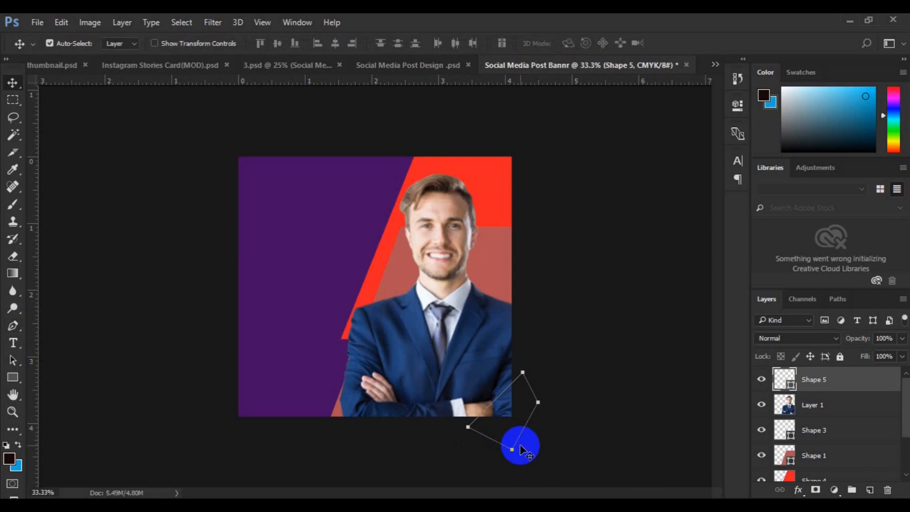
Move the red corner shape up and left to about X 1138.5 px, Y 1122 px
key("ctrl+t")
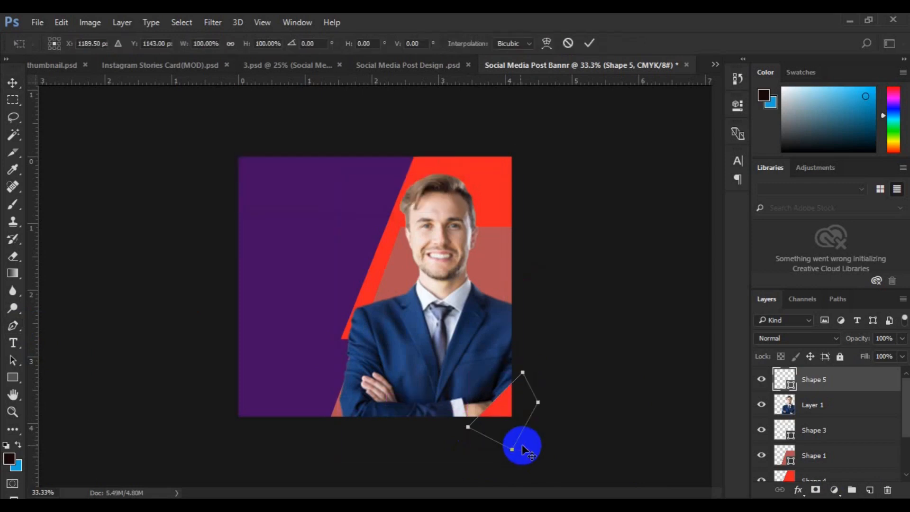
mouse_move(512, 433)
left_mouse_down()
mouse_move(498, 427)
mouse_move(518, 433)
mouse_move(505, 433)
left_mouse_up()
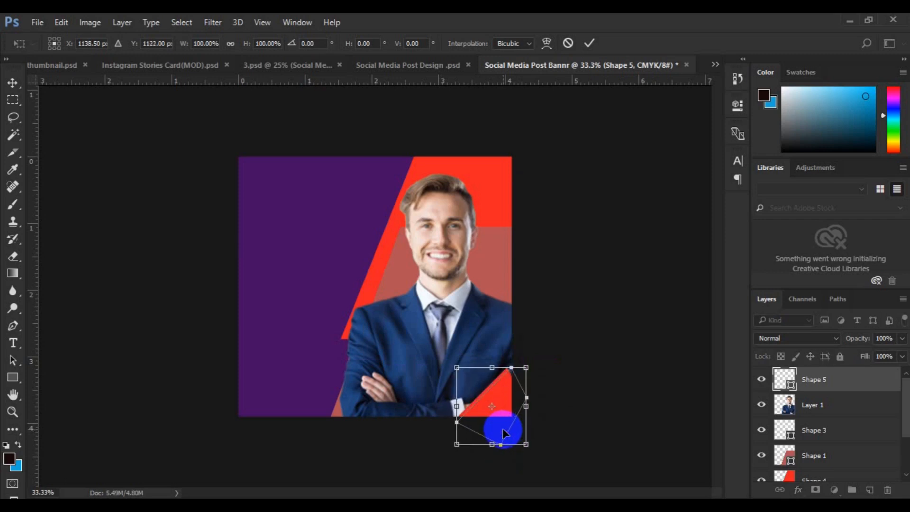
key("Return")
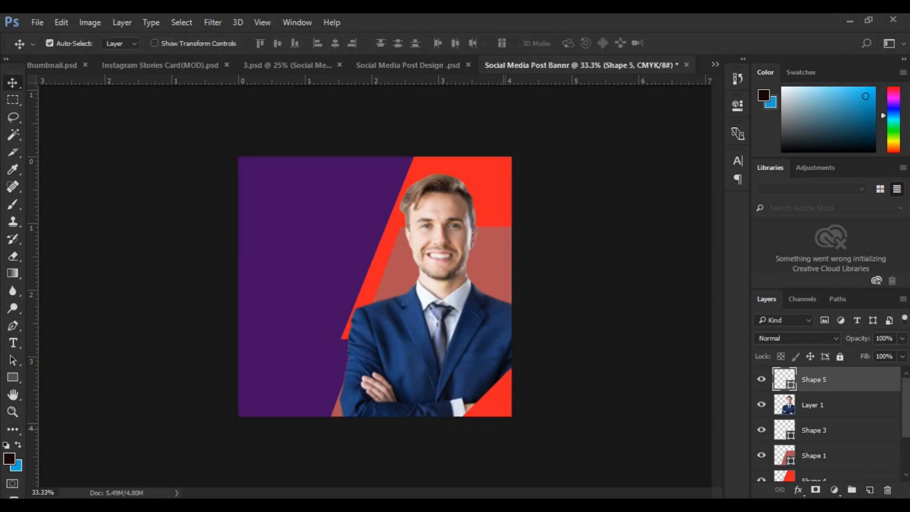
Recolor the upper slanted red shape to the light grey-blue b6beca
scroll(787, 462, "down", 1)
left_click(787, 462)
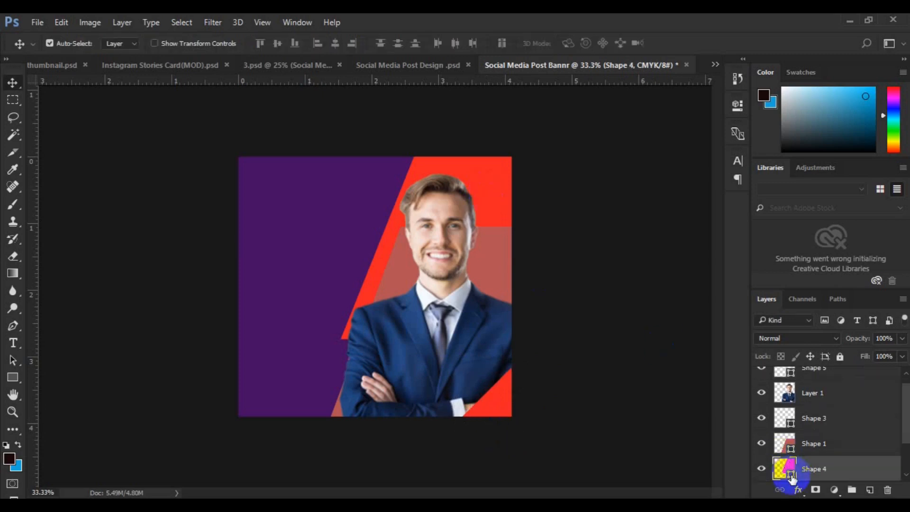
double_click(790, 474)
left_click(460, 408)
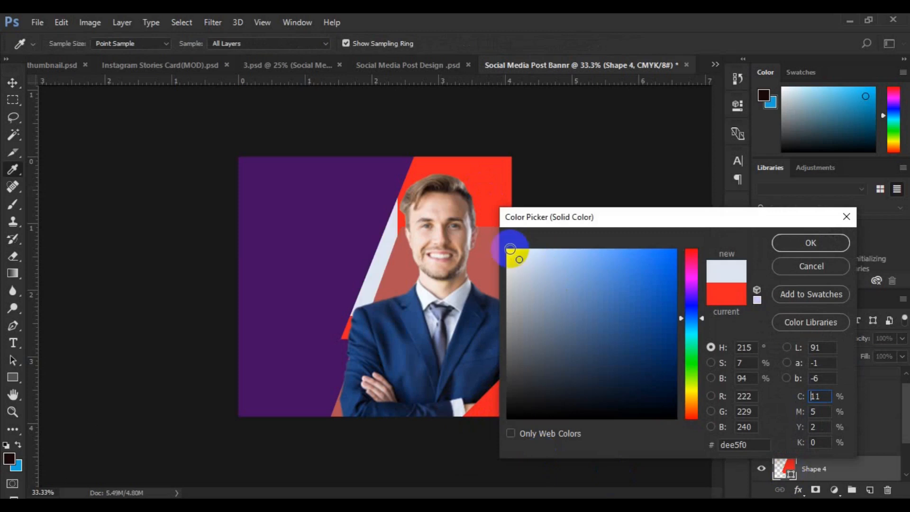
left_click(507, 249)
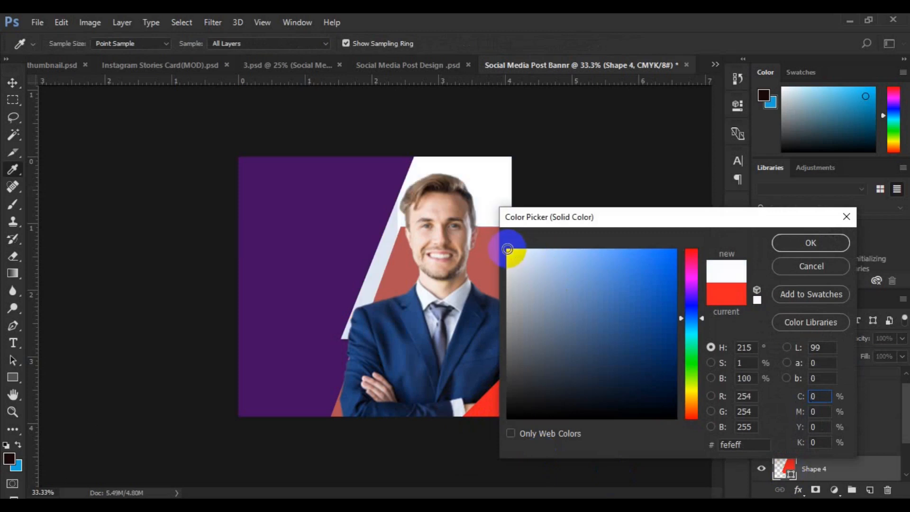
left_click(457, 295)
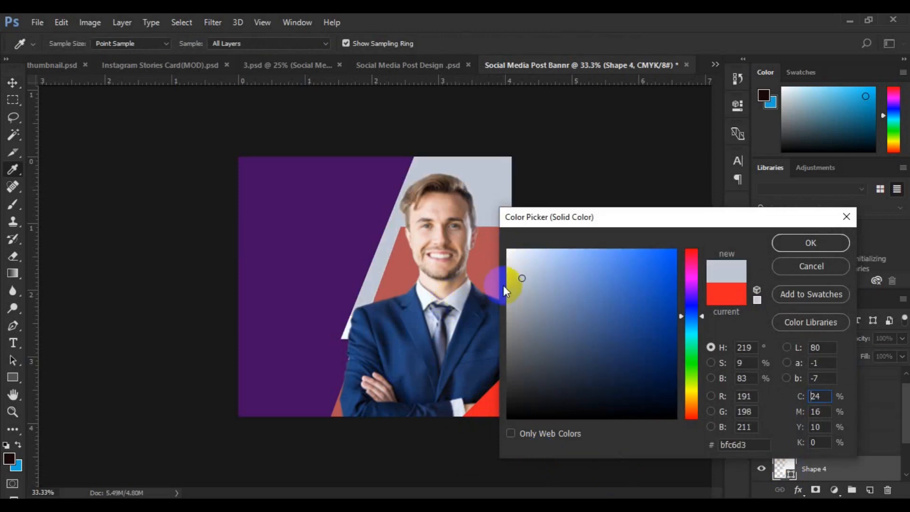
left_click(543, 257)
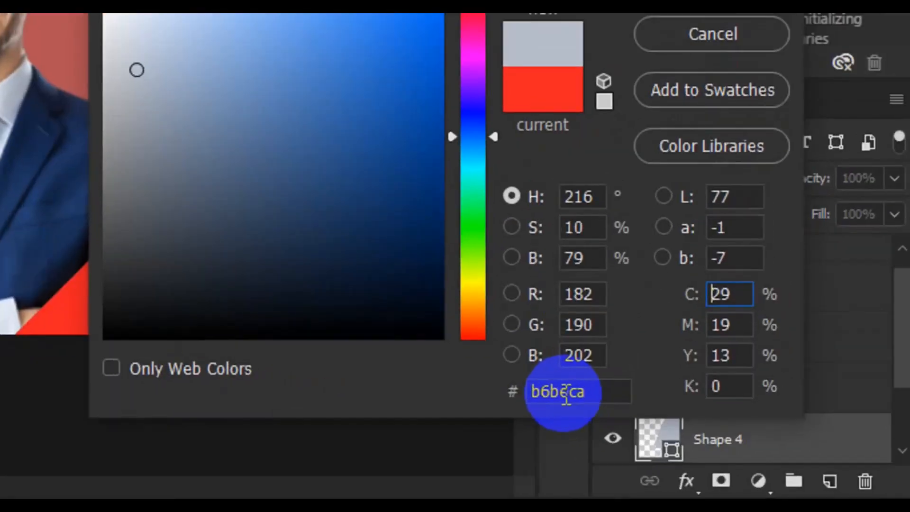
left_click_drag(754, 445, 670, 456)
left_click(663, 67)
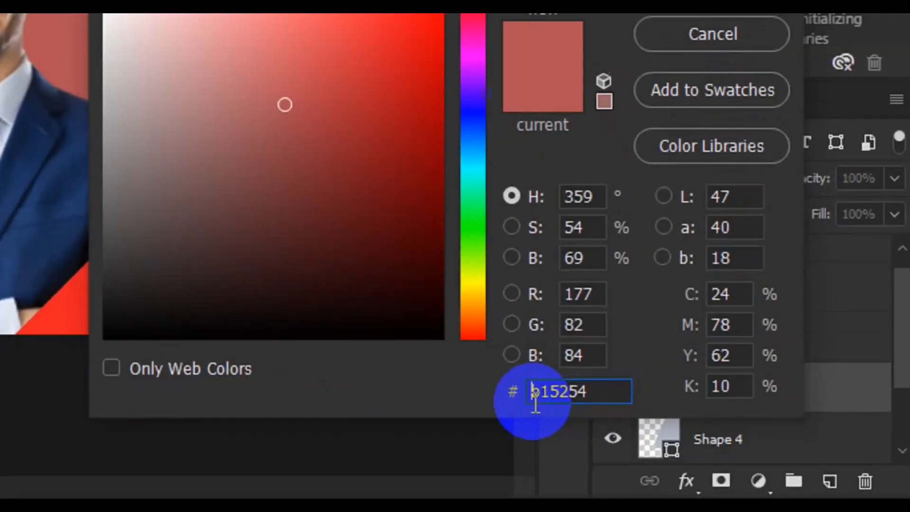
Recolor the muted red shape behind the man to yellow d8ce35
double_click(723, 449)
type("d8ce35")
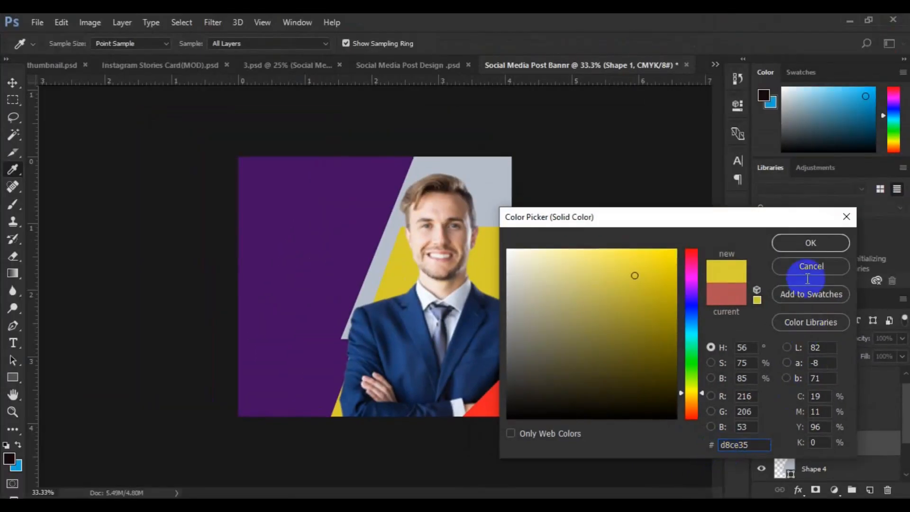
left_click(818, 243)
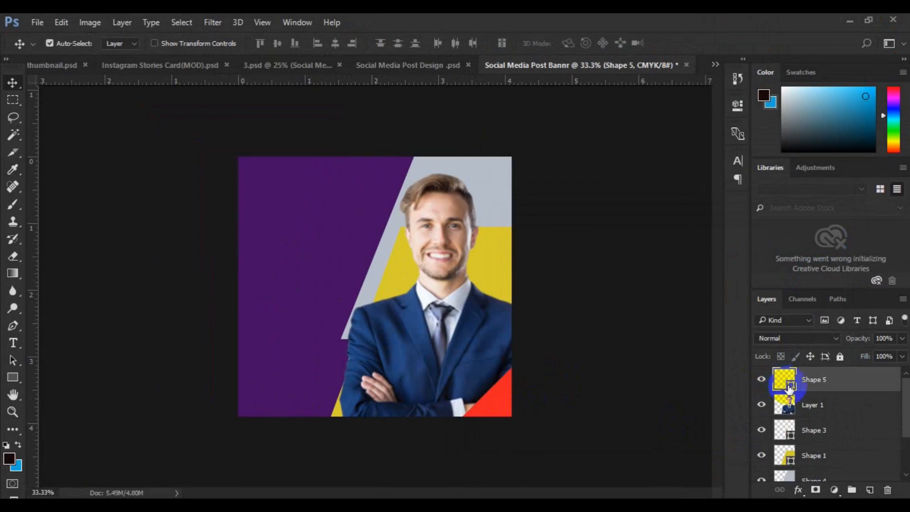
Recolor the red lower-right corner shape with the yellow sampled from the shape behind the man
double_click(791, 386)
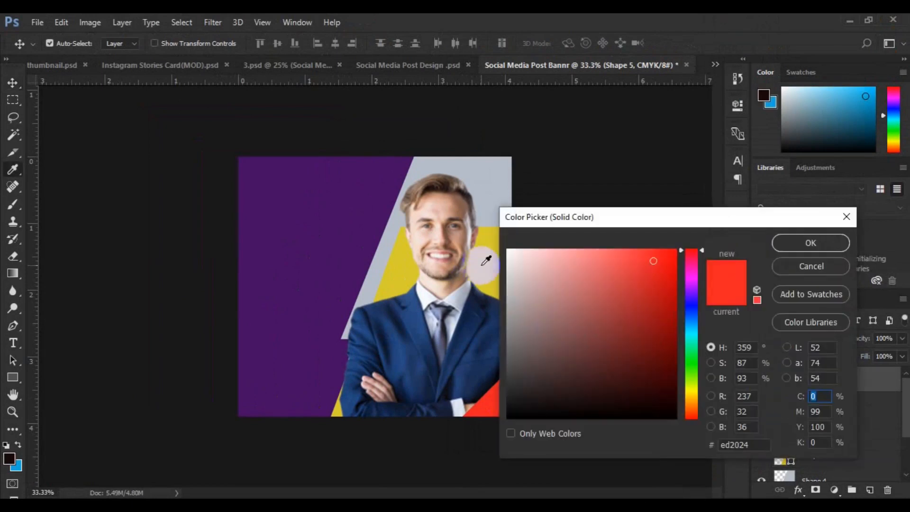
left_click(483, 258)
left_click(798, 247)
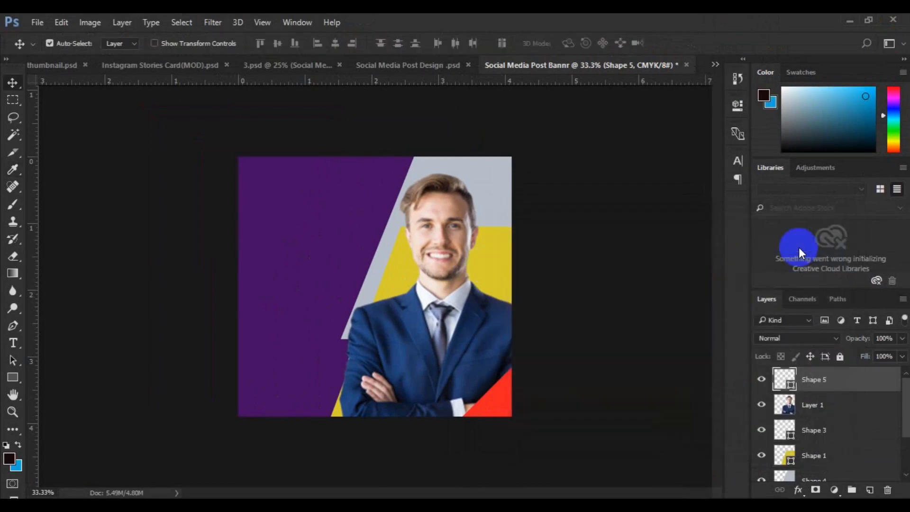
Place the city skyline image ff9 from the freepik stockpoto folder as an embedded image directly above the purple rectangle
left_click(309, 278)
left_click(36, 23)
left_click(92, 270)
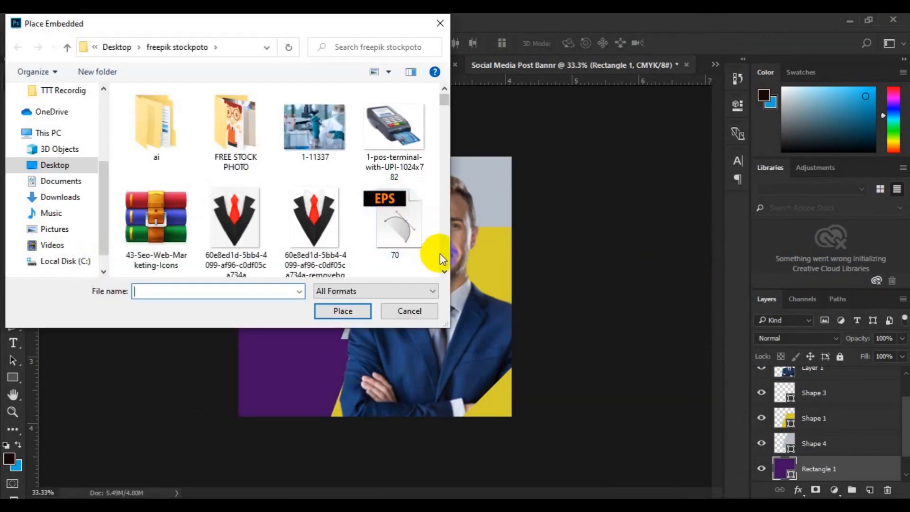
scroll(440, 253, "down", 3)
scroll(440, 253, "down", 15)
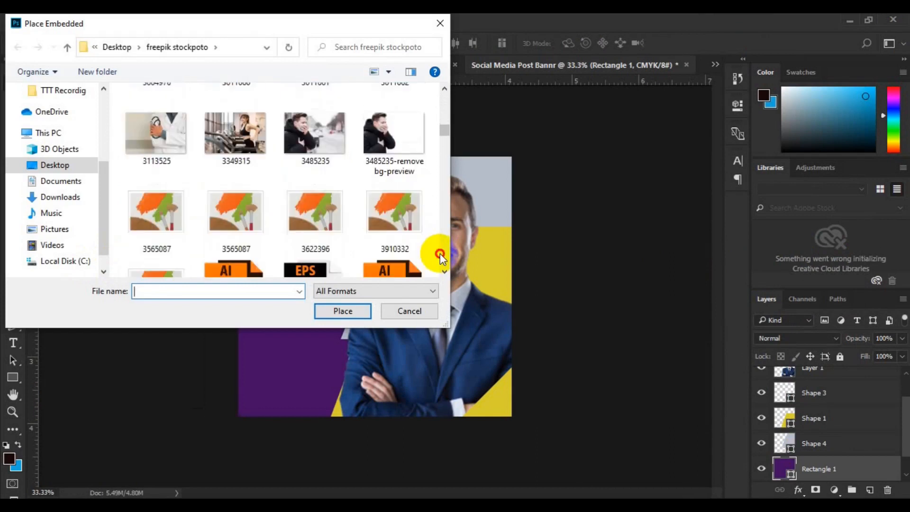
scroll(440, 253, "down", 10)
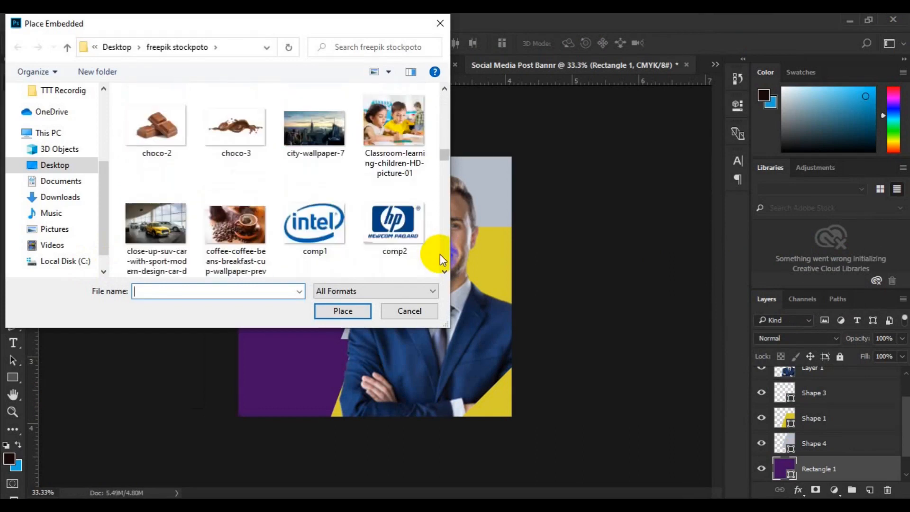
scroll(440, 256, "down", 10)
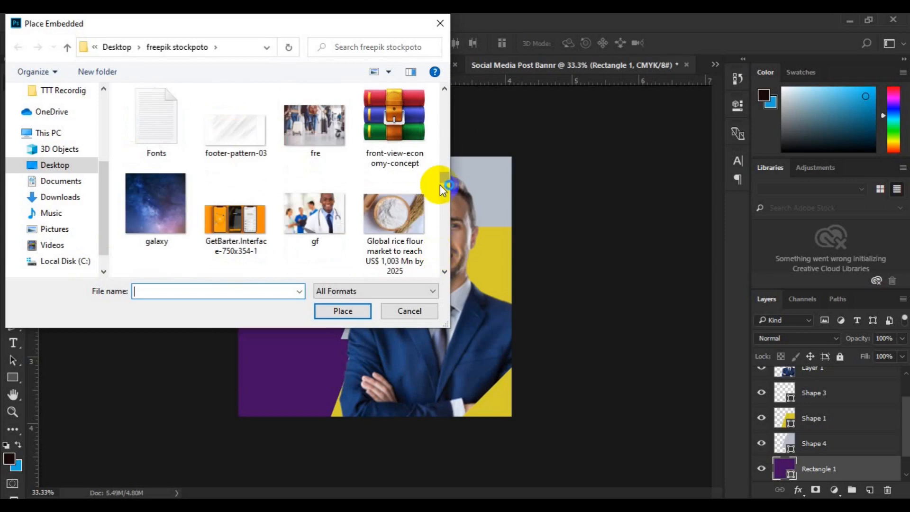
scroll(445, 156, "up", 5)
left_click(157, 228)
left_click(357, 316)
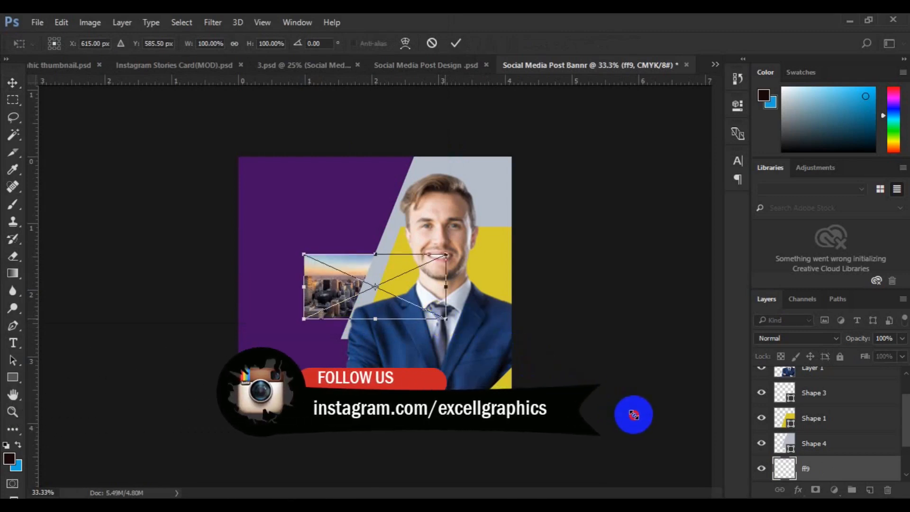
Scale the placed city image to about 502% so it covers the whole canvas
left_click_drag(446, 319, 720, 442)
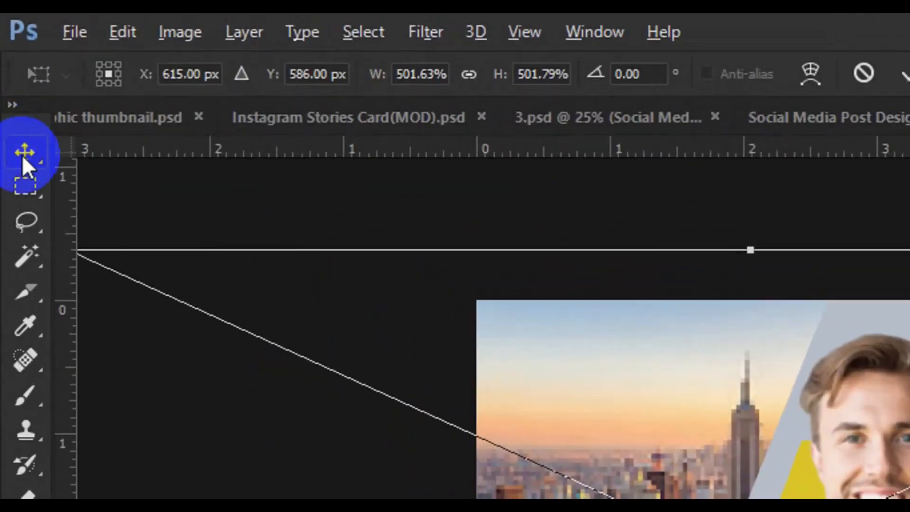
left_click(21, 153)
key("Return")
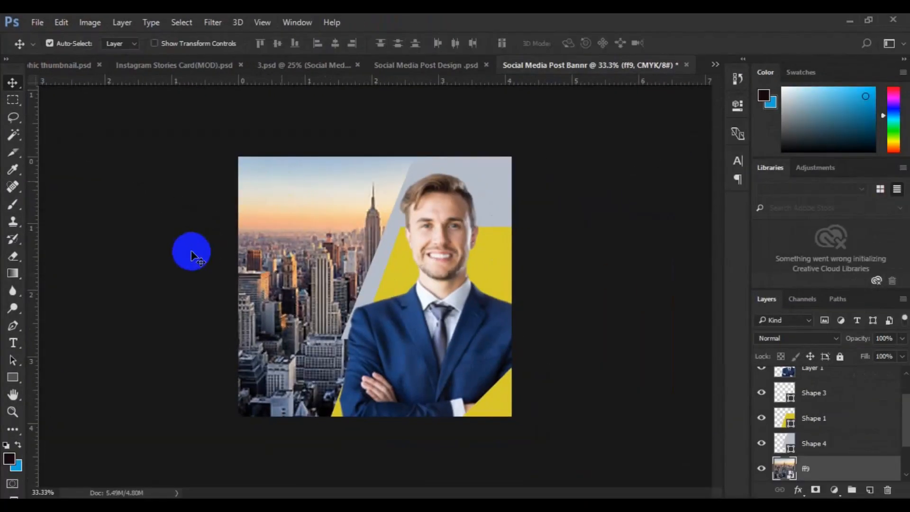
Select the full canvas area with the Rectangular Marquee and copy that part of the city image to a new layer
left_click(12, 100)
left_click_drag(223, 148, 525, 426)
left_click_drag(197, 213, 238, 157)
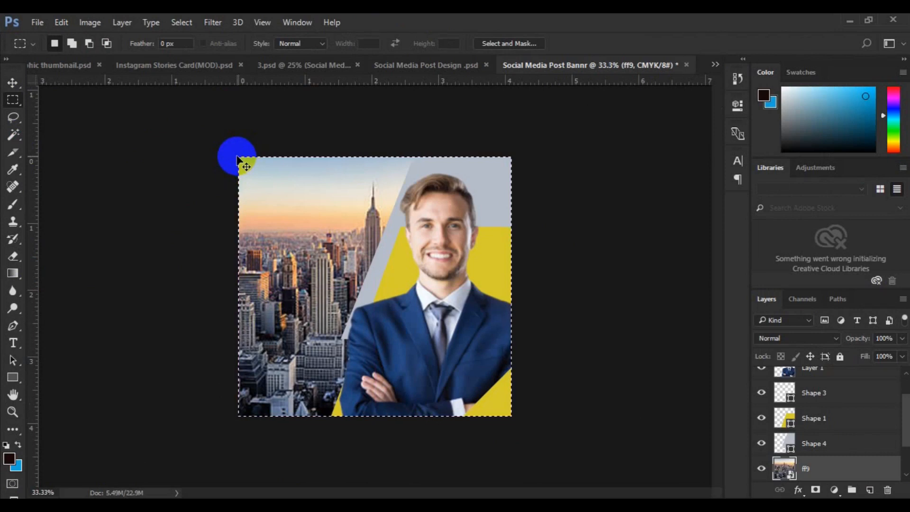
key("ctrl+j")
key("v")
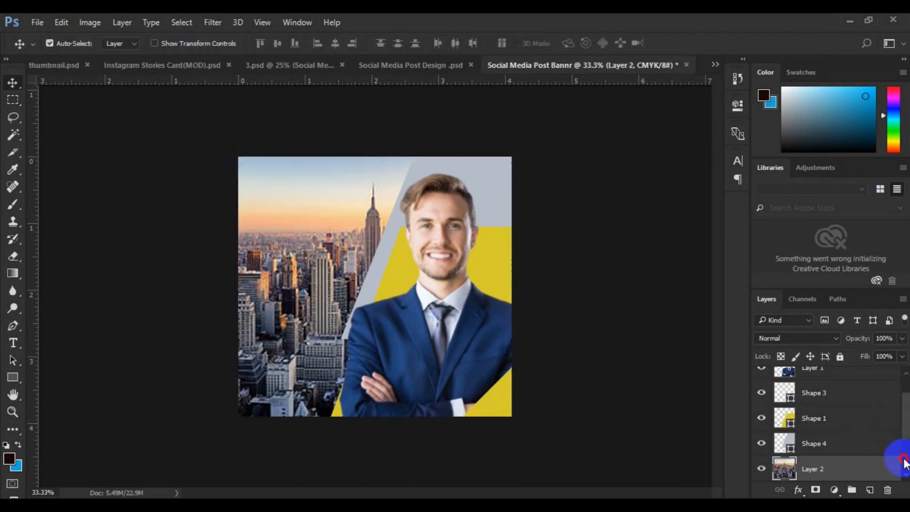
Delete the original placed ff9 layer and select the cropped city image layer
left_click(904, 462)
left_click(831, 424)
key("Delete")
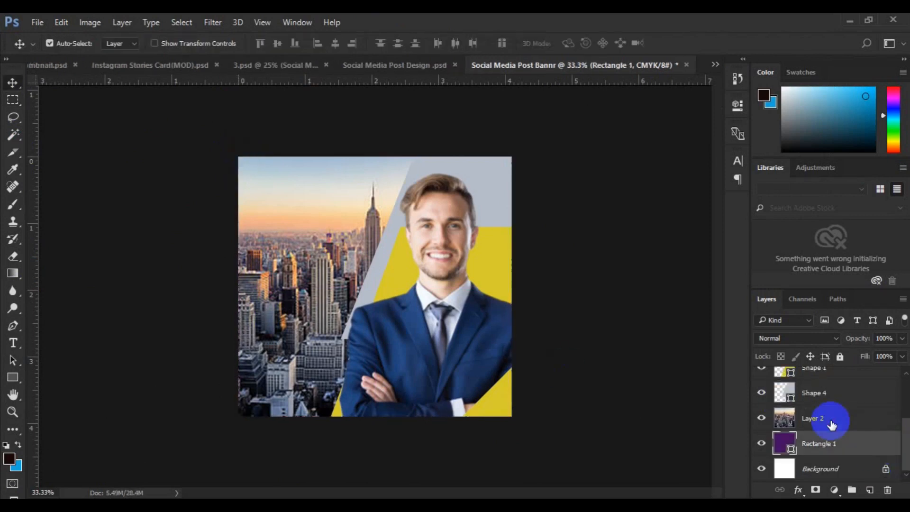
left_click(282, 317)
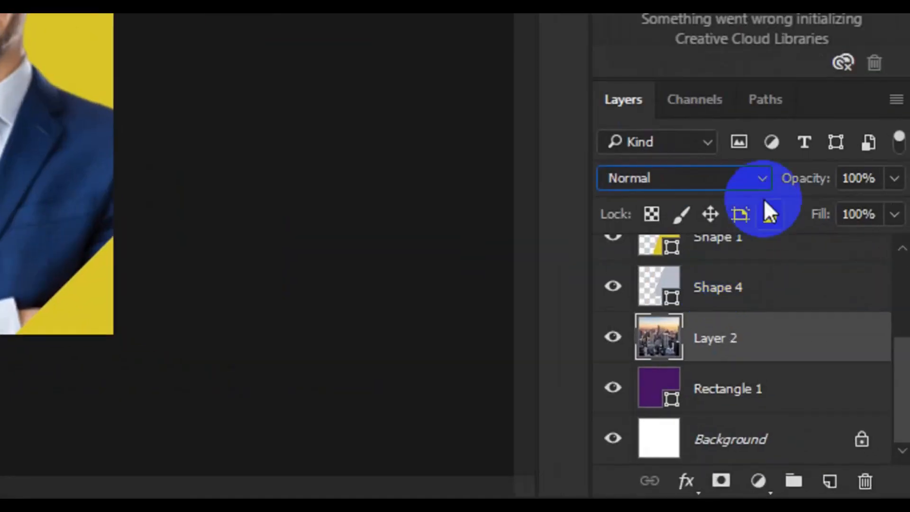
Set the cropped city image layer's blend mode to Linear Burn and its opacity to 65%
left_click(812, 287)
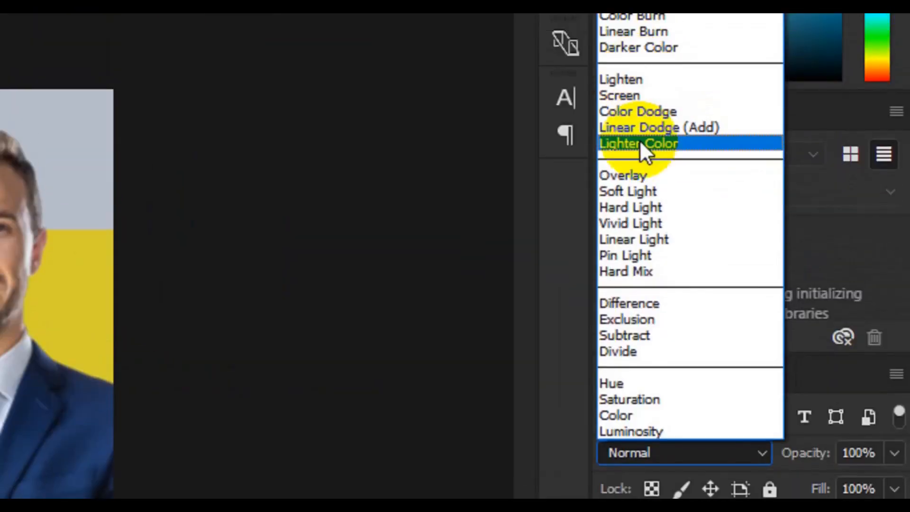
left_click(634, 34)
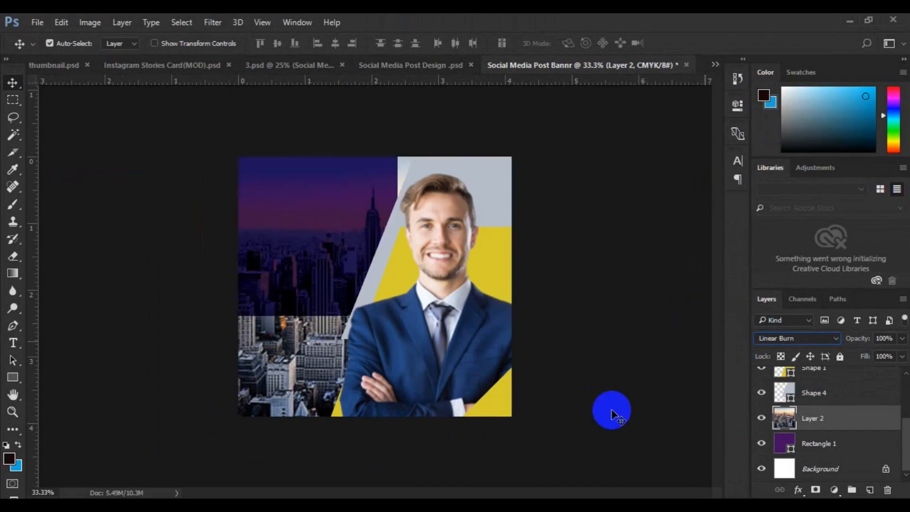
left_click(902, 339)
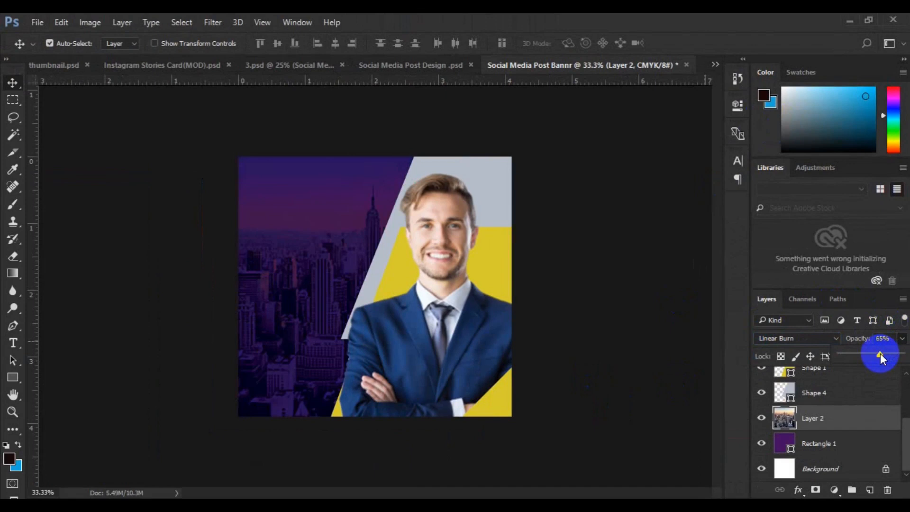
Recolor the grey slanted shape behind the businessman to white (#ffffff)
left_click(498, 196)
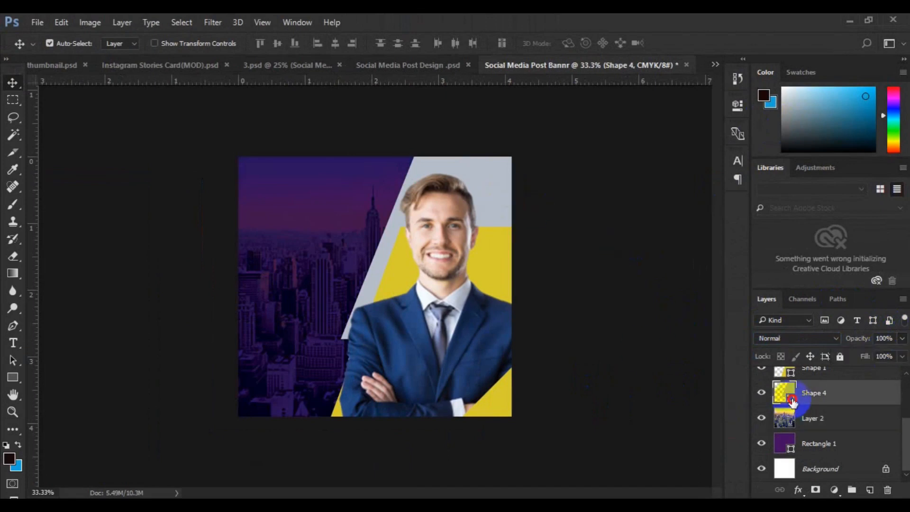
double_click(793, 401)
double_click(738, 445)
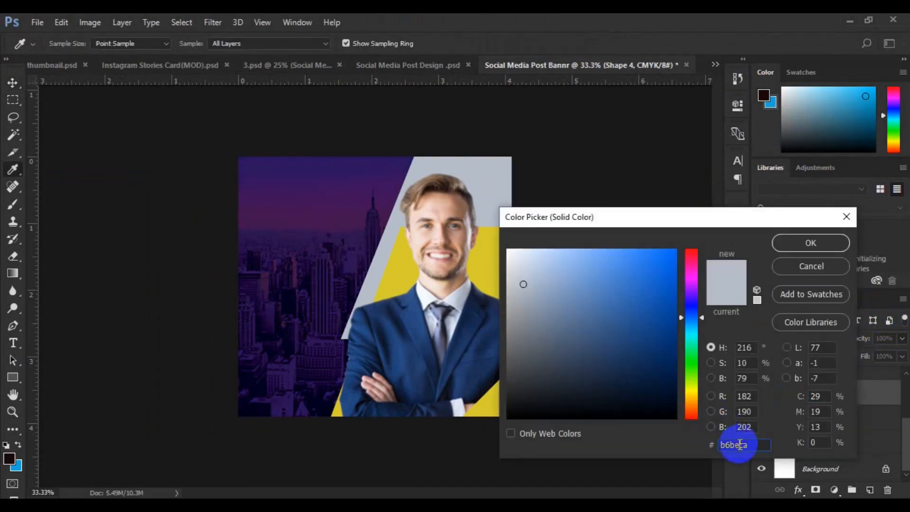
type("ffffff")
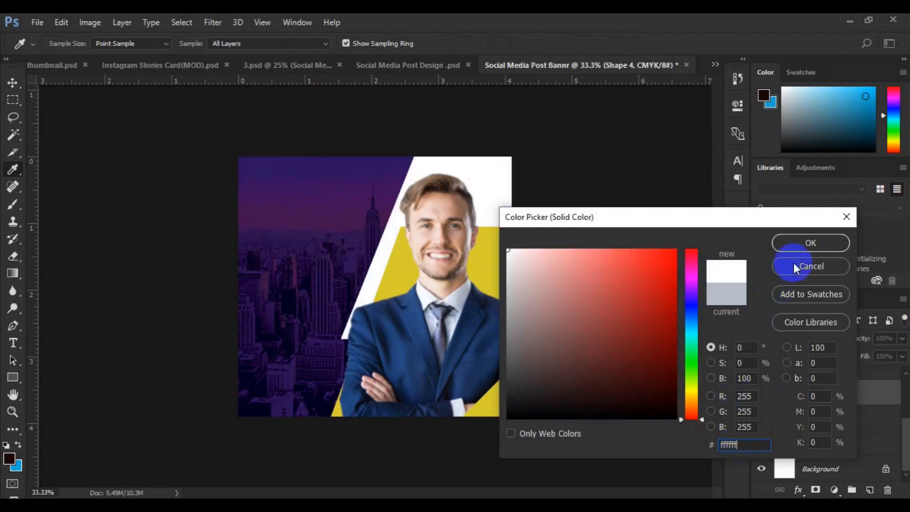
left_click(808, 245)
Adjust the businessman photo layer with Brightness/Contrast, using brightness 15 and contrast -7
left_click(423, 342)
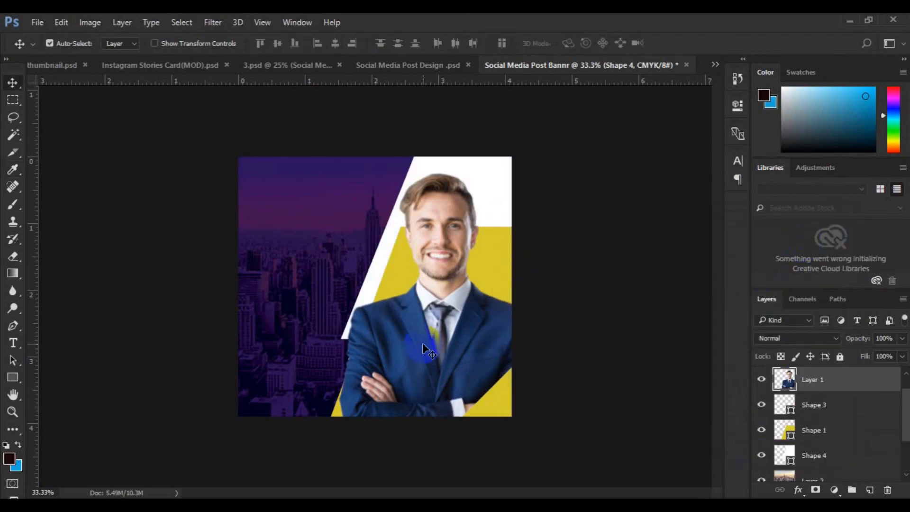
left_click(97, 23)
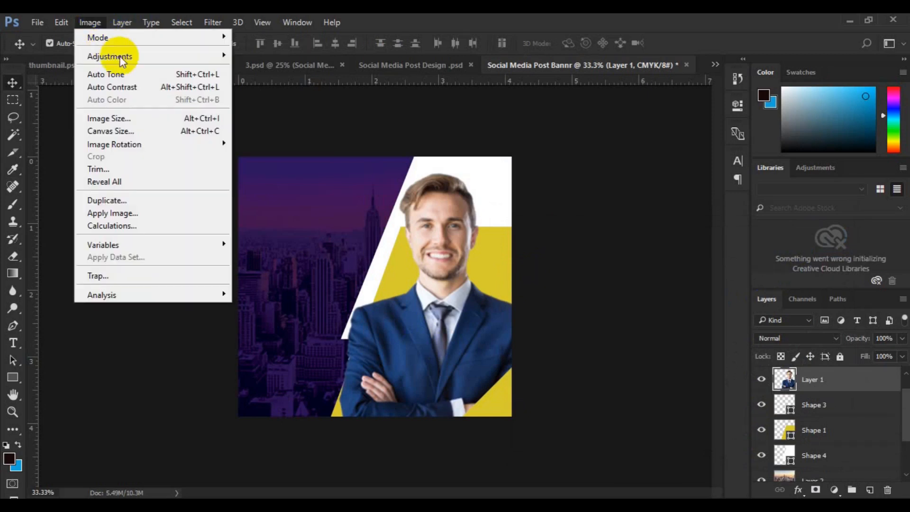
mouse_move(122, 56)
left_click(287, 56)
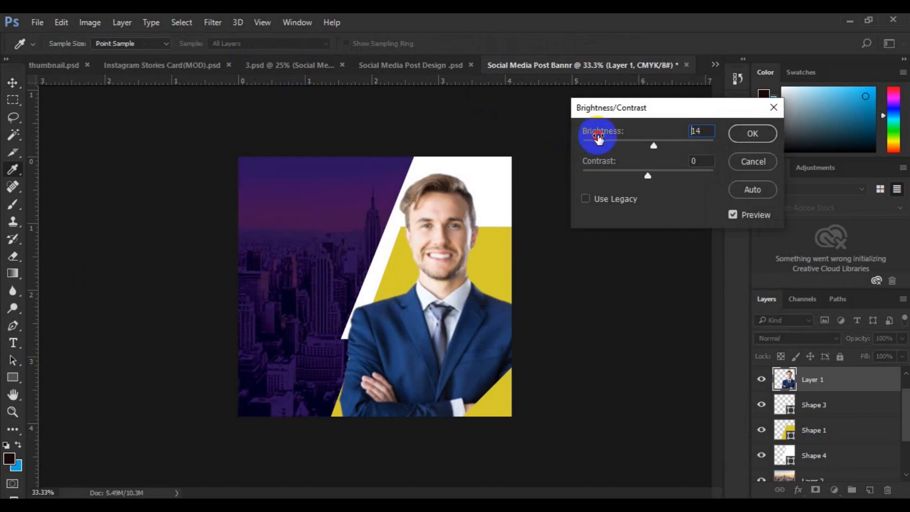
left_click(599, 138)
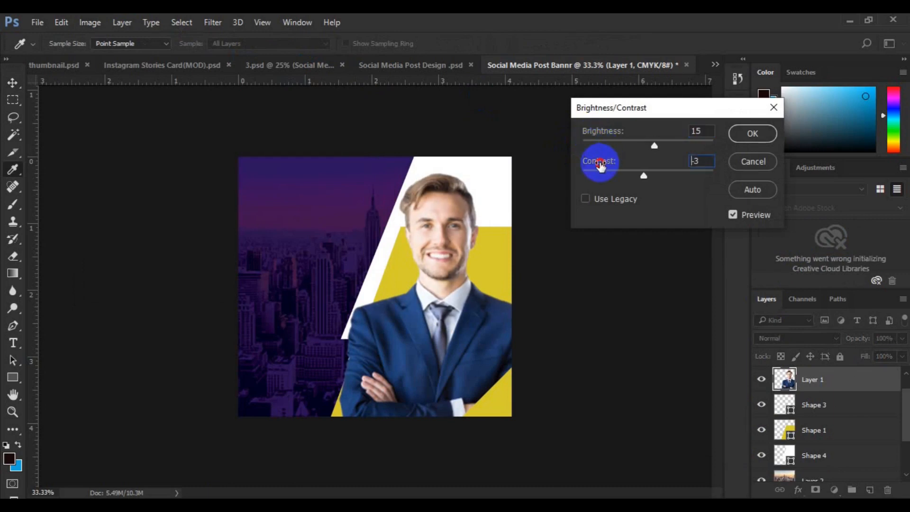
key("v")
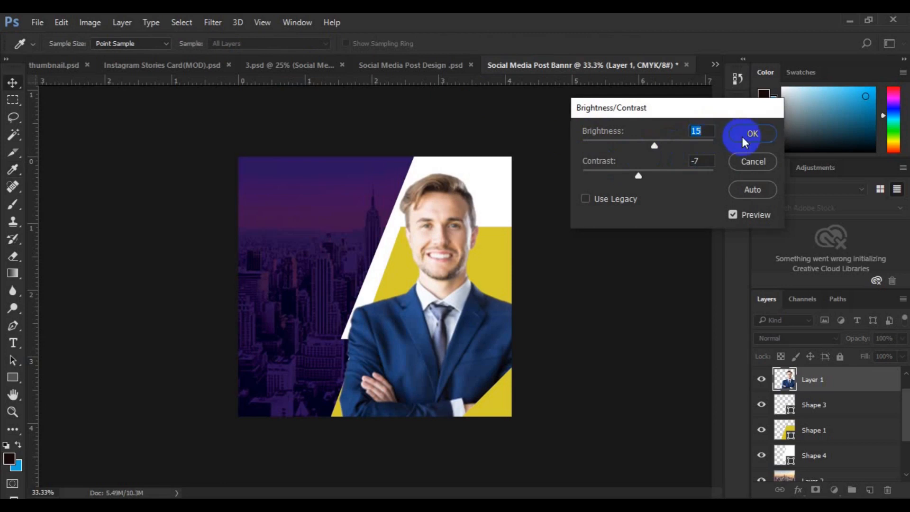
left_click(742, 137)
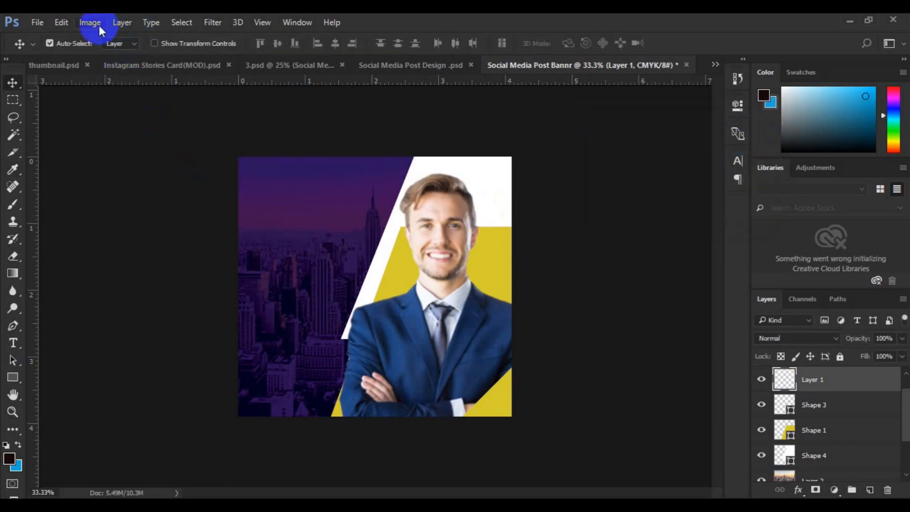
Apply an automatic Levels correction to the businessman photo layer
left_click(99, 26)
mouse_move(114, 56)
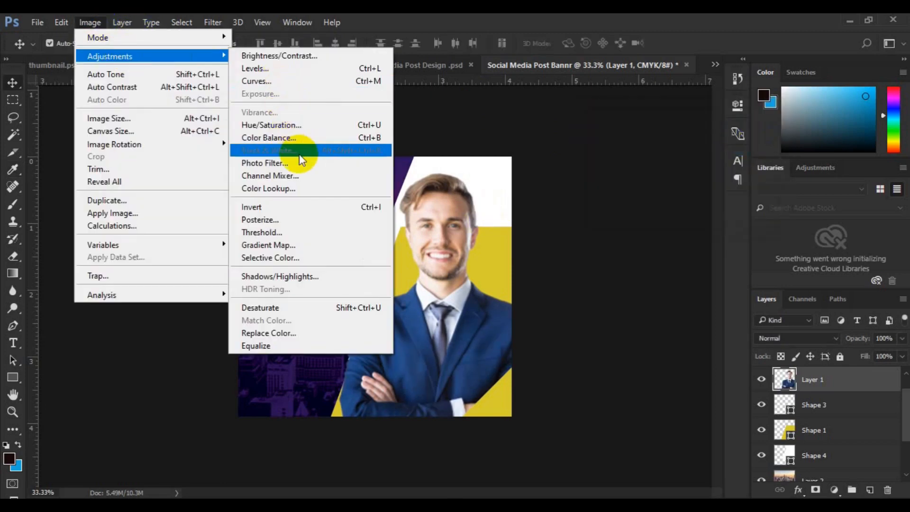
left_click(306, 71)
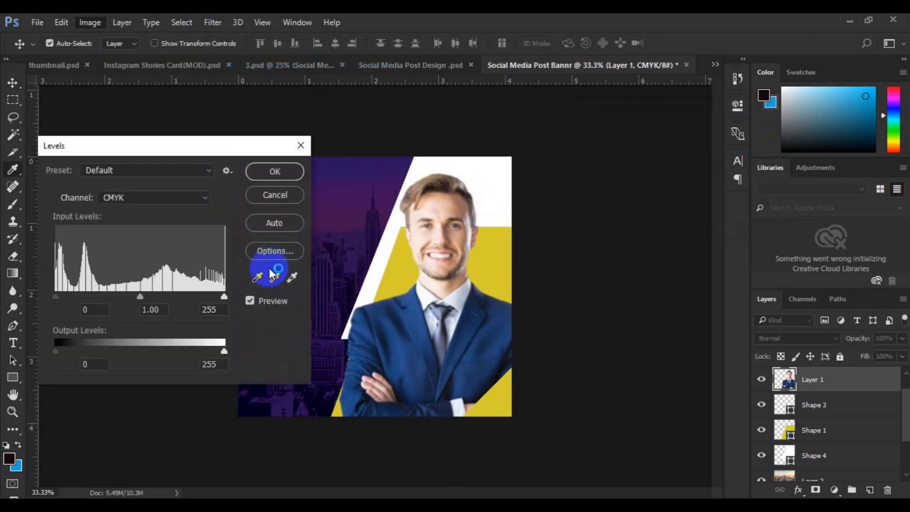
left_click(285, 229)
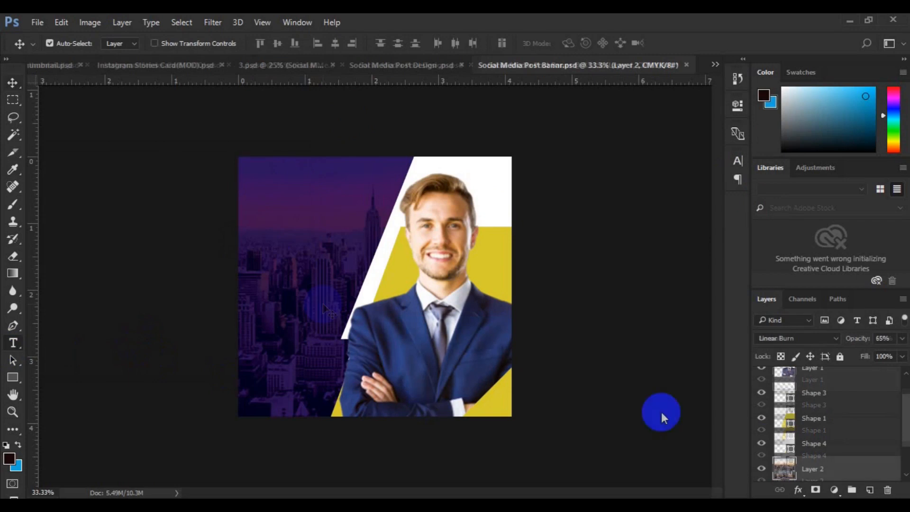
Add a white 30 pt Raleway Black heading "Digital Marketing Agency" on three lines over the city image, on a new layer
left_click(870, 489)
key("t")
left_click(254, 243)
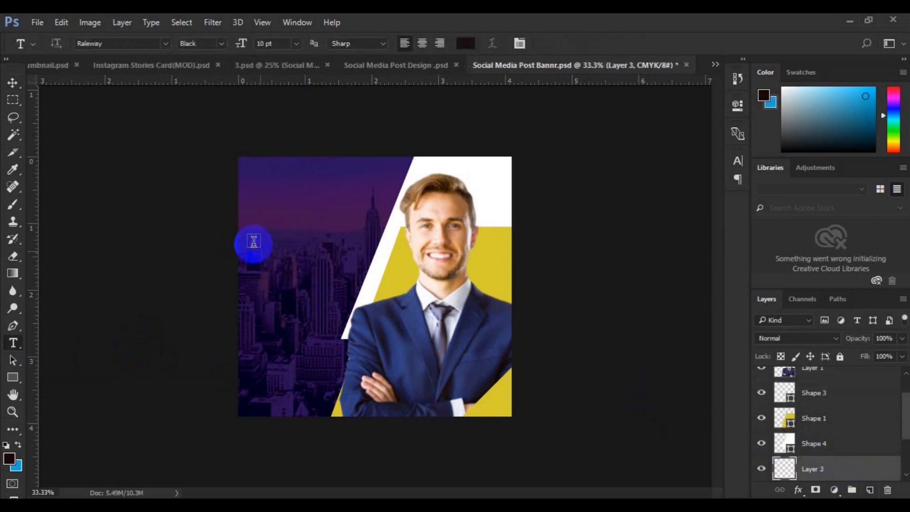
left_click(465, 43)
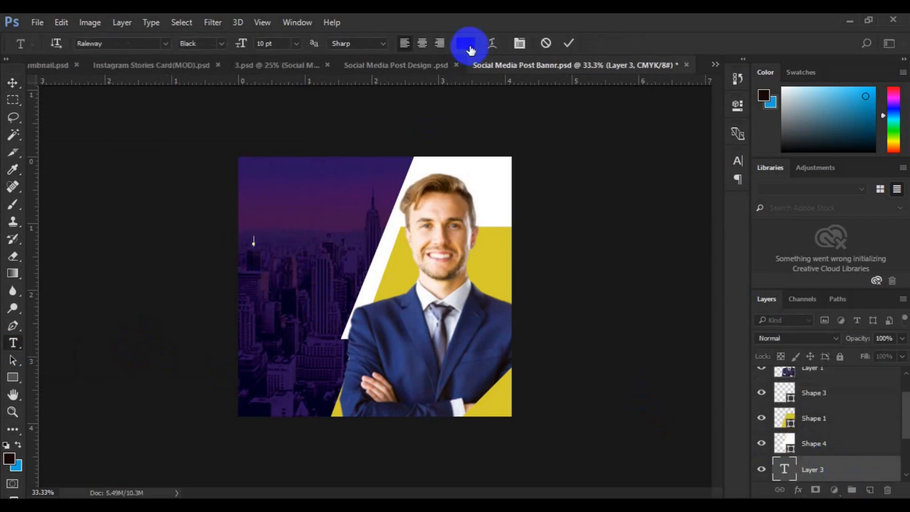
left_click(430, 163)
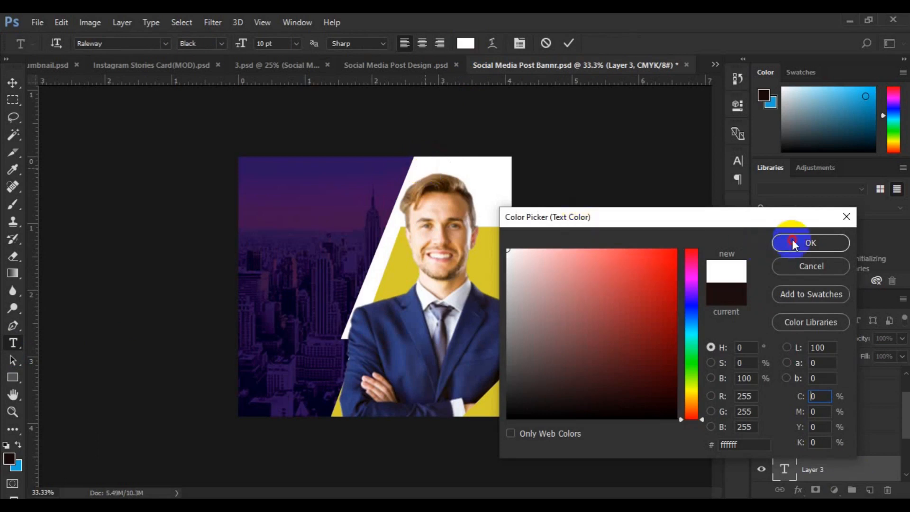
left_click(792, 240)
left_click(297, 43)
left_click(292, 220)
type("git")
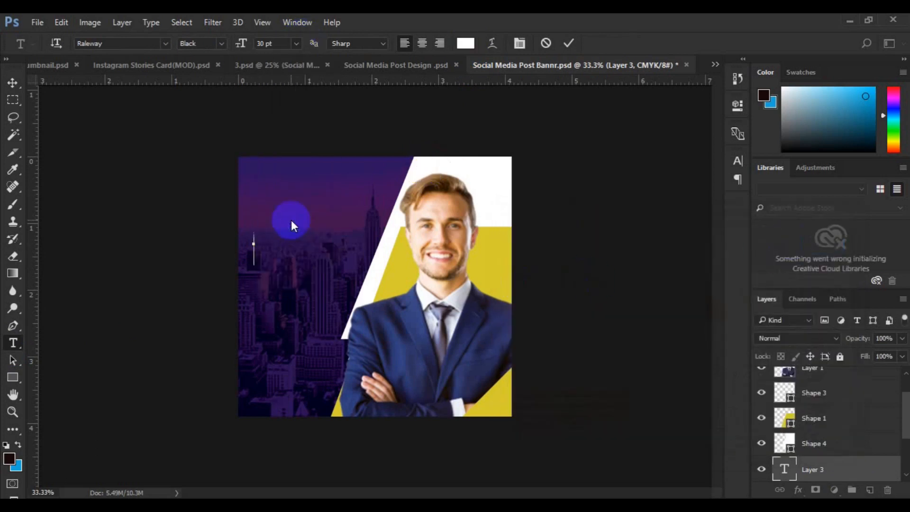
type("rketing")
key("Return")
type("Agency")
Set the whole heading's leading to Auto and its font size to 24 pt
key("ctrl+a")
key("ctrl+t")
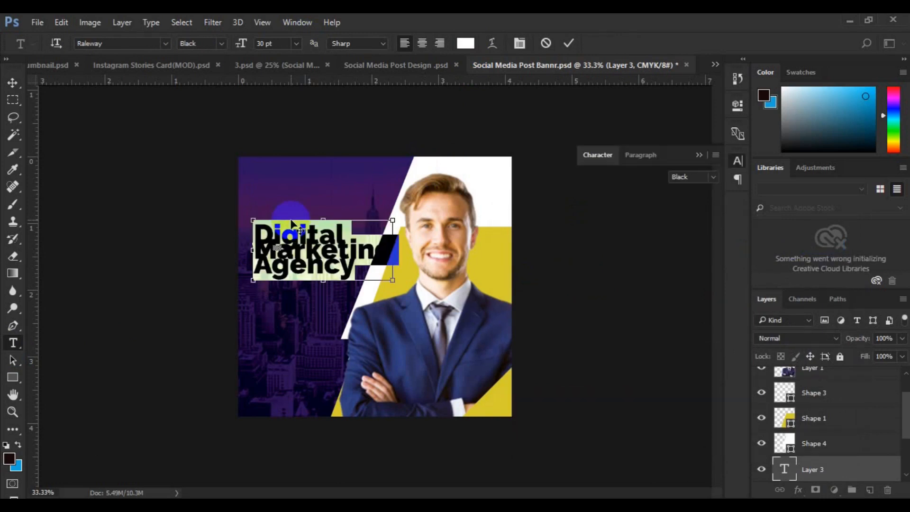
left_click(711, 195)
left_click(706, 208)
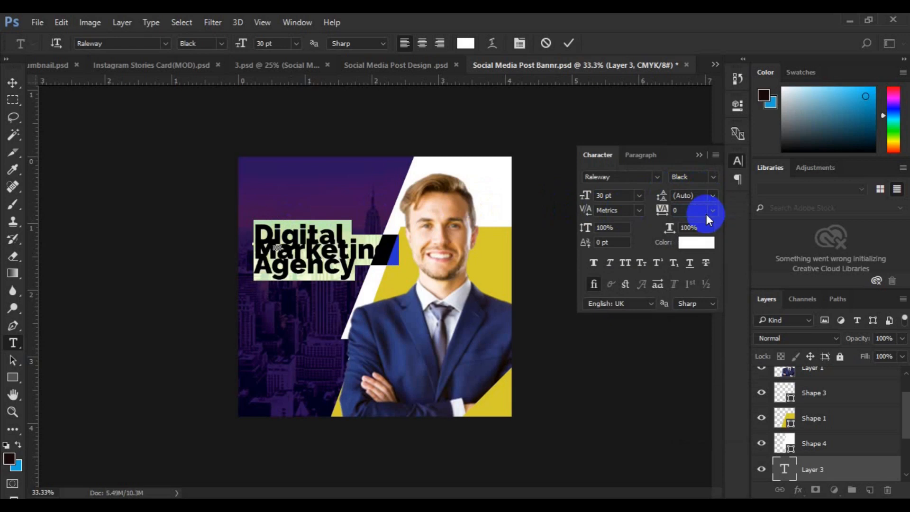
left_click(639, 194)
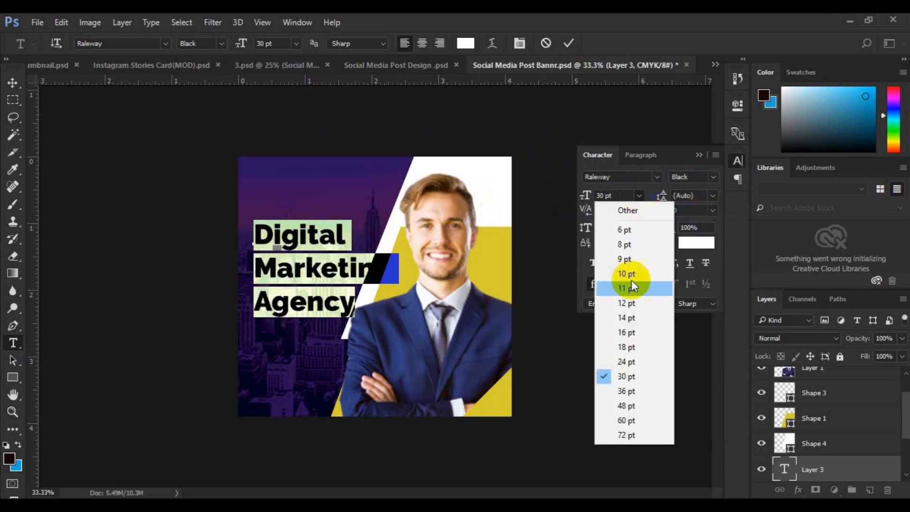
left_click(630, 362)
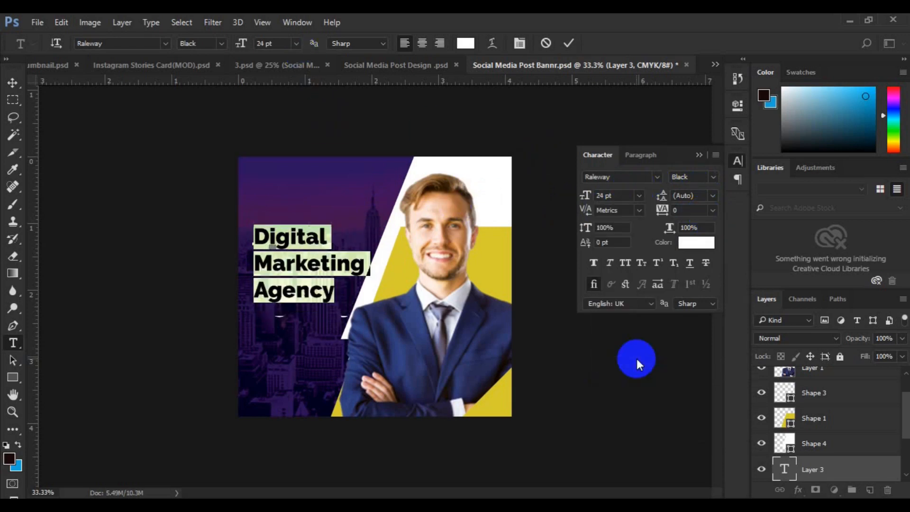
Change the word "Digital" in the heading to the Raleway Light weight
left_click(259, 236)
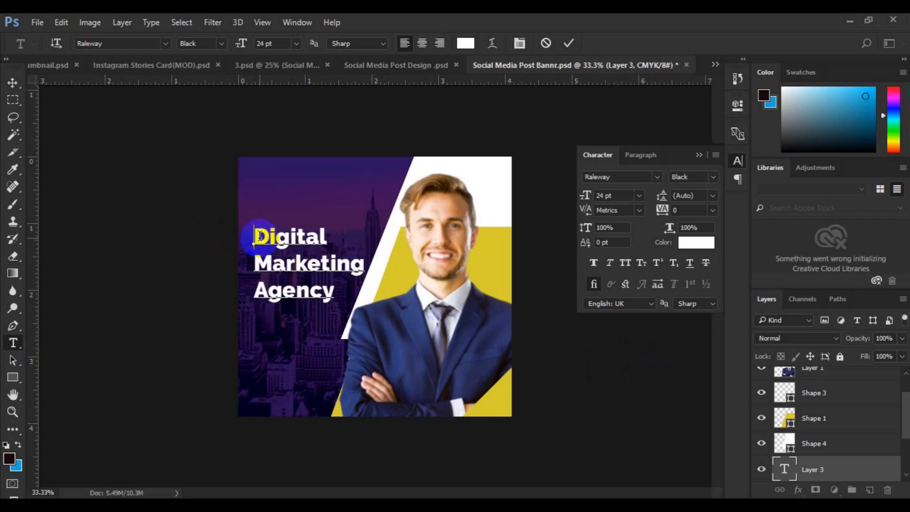
left_click_drag(260, 235, 337, 236)
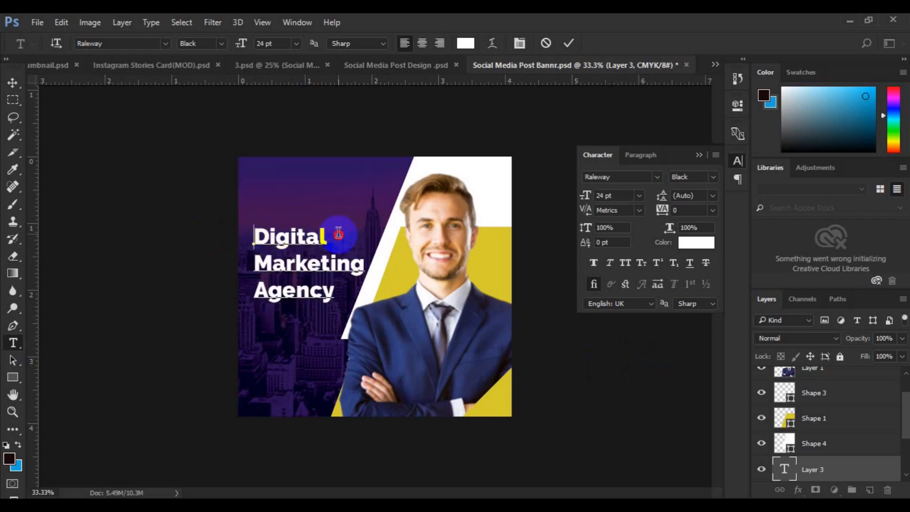
left_click(714, 178)
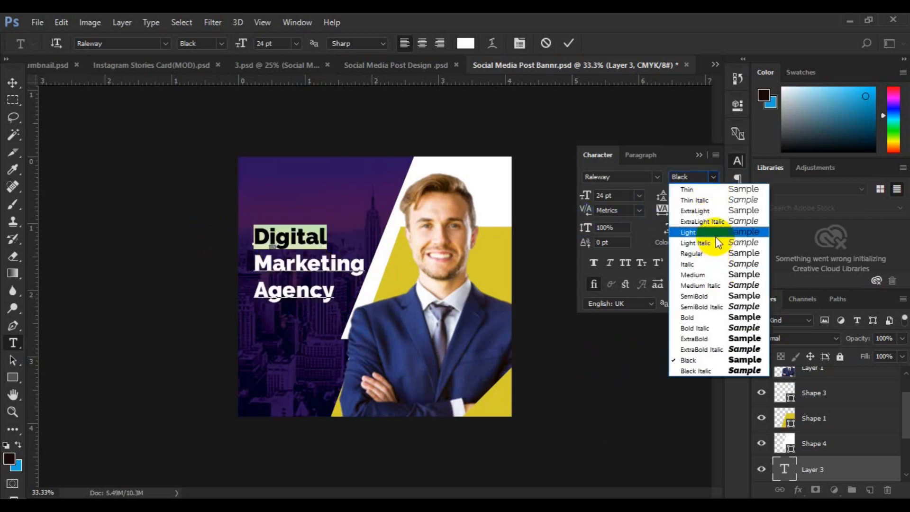
left_click(715, 236)
Color the word "Marketing" with the yellow shape's color (#d8cd2f) and move the heading up and slightly left on the city image
left_click_drag(253, 262, 364, 265)
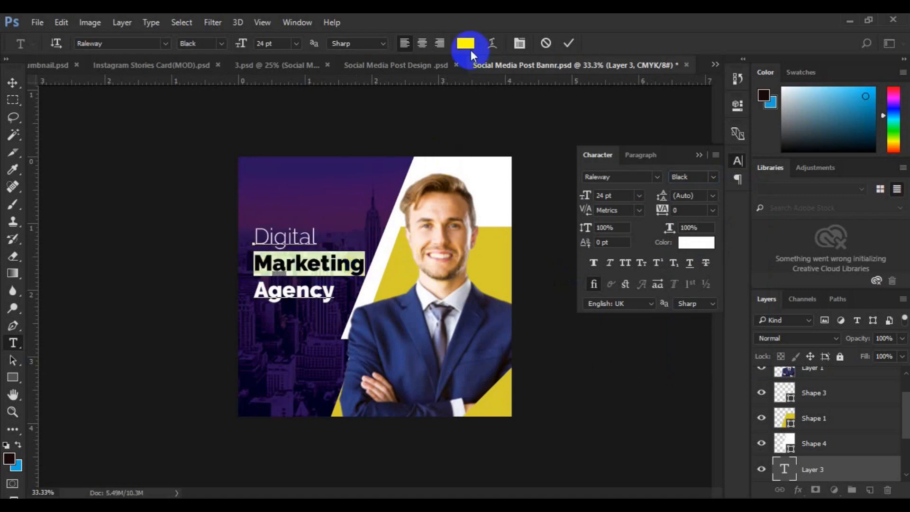
left_click(467, 47)
left_click(398, 262)
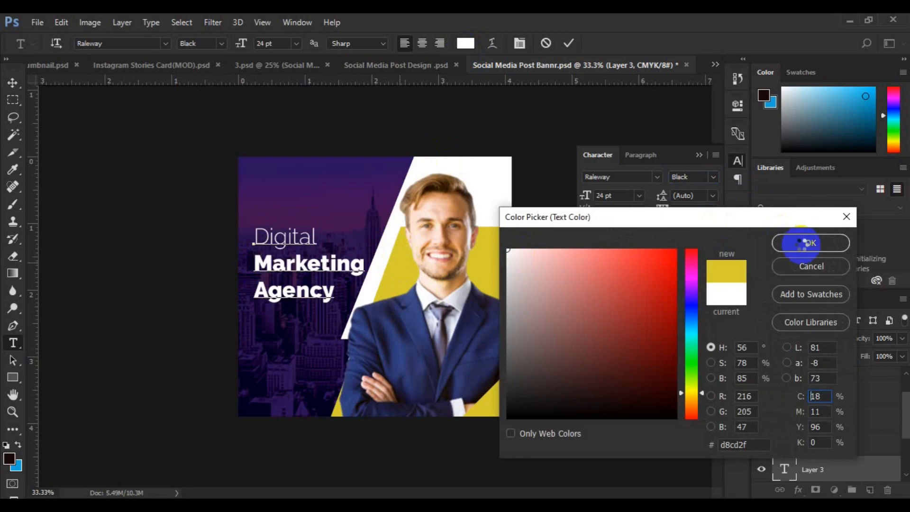
left_click(810, 241)
left_click(13, 86)
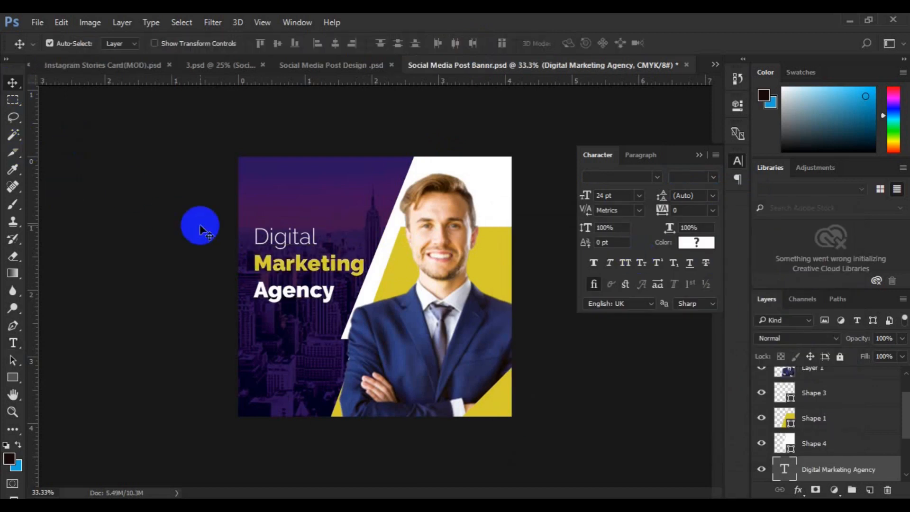
left_click_drag(287, 259, 279, 231)
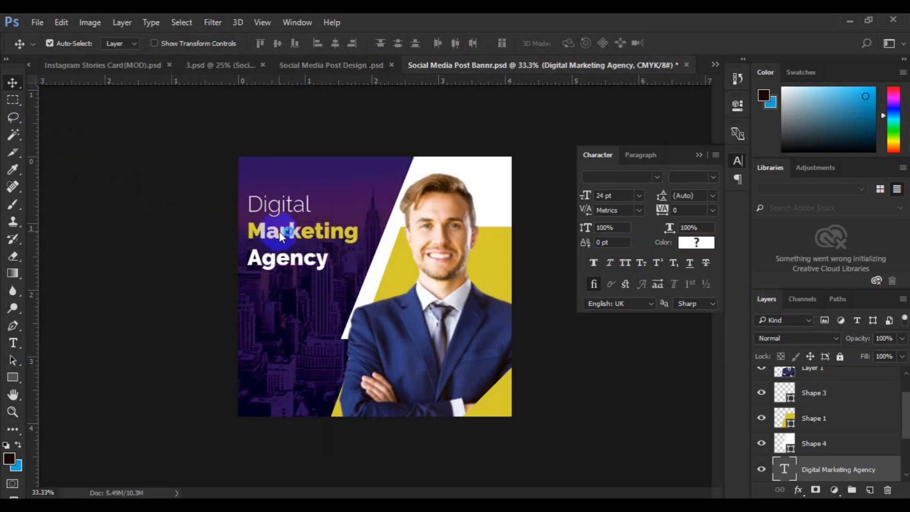
Tighten the line spacing of the whole heading by setting its leading to 24 pt
left_click(13, 342)
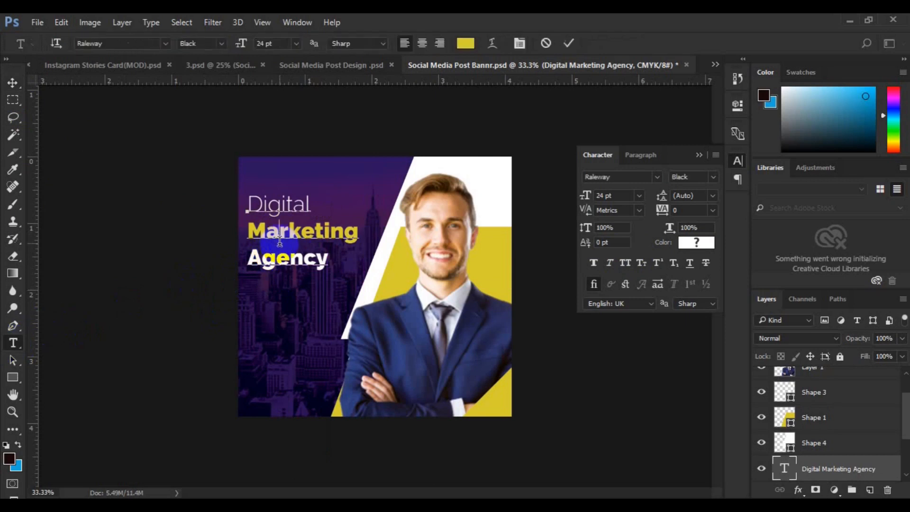
key("ctrl+a")
left_click(713, 197)
left_click(709, 308)
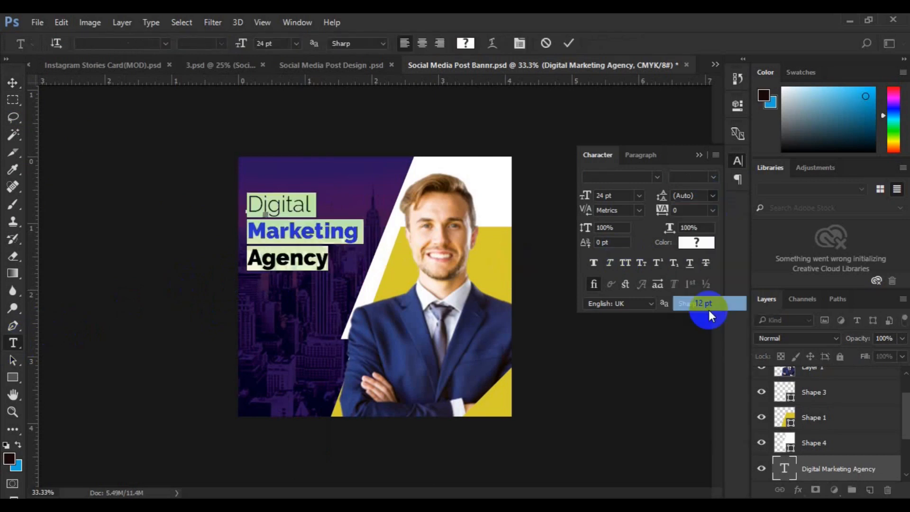
left_click(713, 196)
left_click(707, 346)
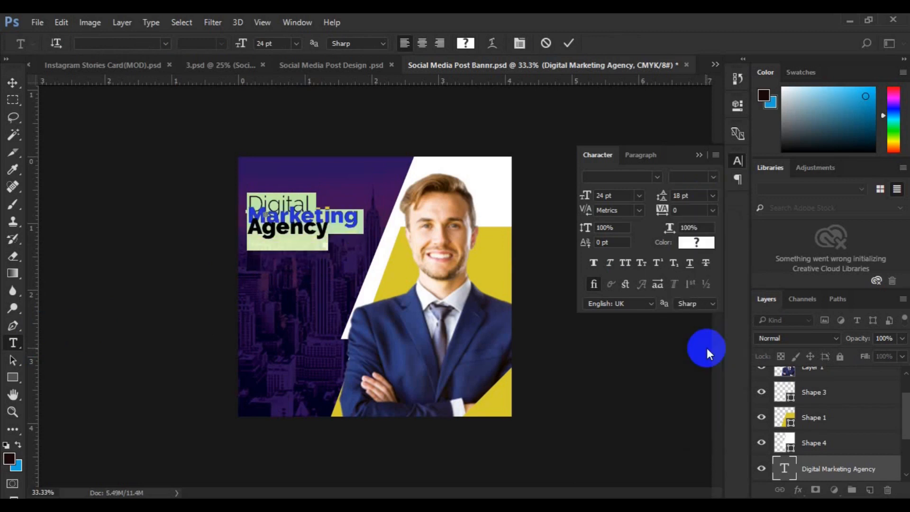
left_click(714, 196)
left_click(709, 364)
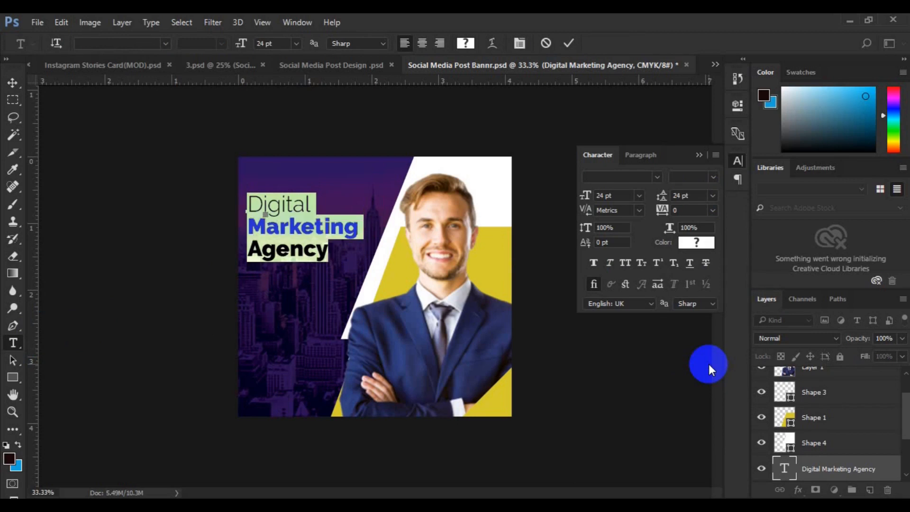
left_click(12, 85)
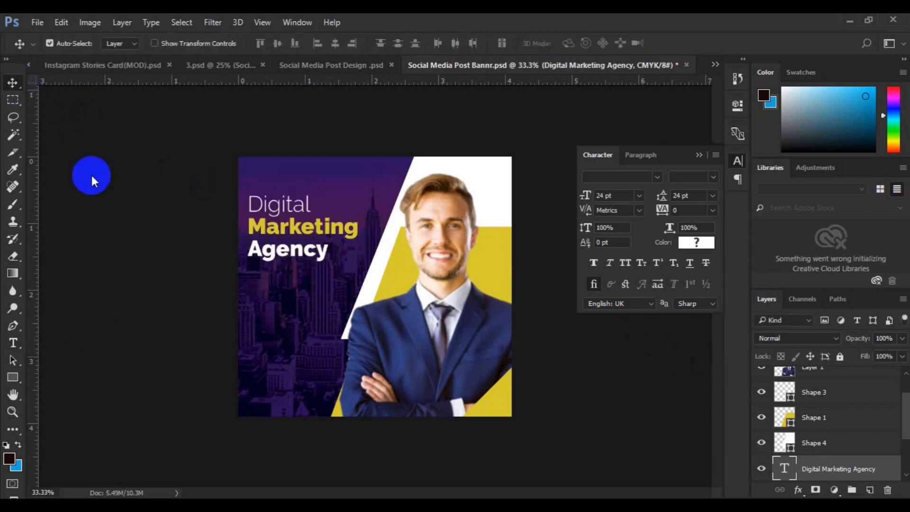
Draw a short horizontal Pen line under the word "Agency" with no fill and a 20 px stroke in the yellow color #d8cd2f
left_click(11, 336)
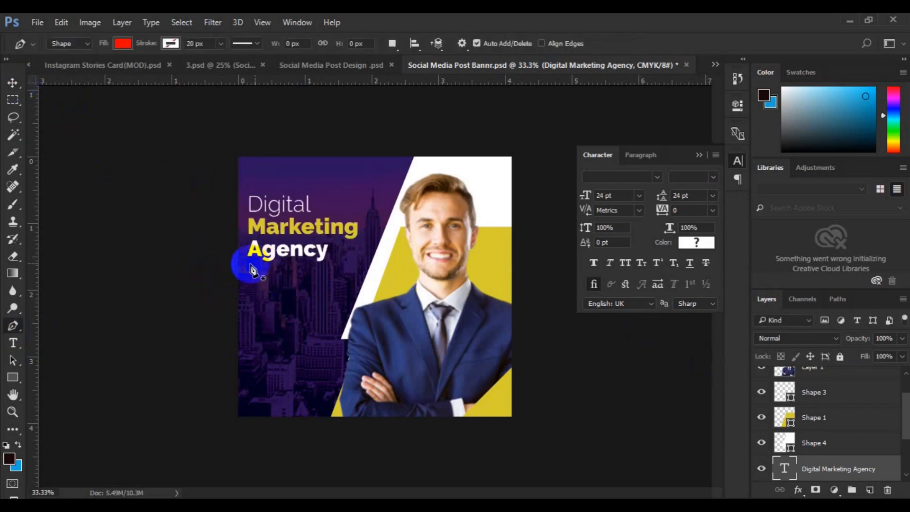
left_click(122, 45)
left_click(66, 69)
left_click(171, 43)
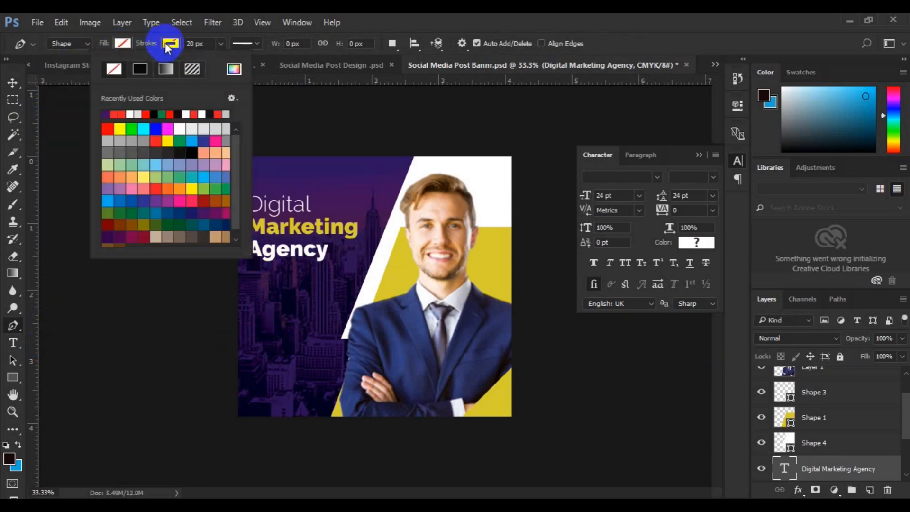
left_click(234, 69)
left_click(420, 273)
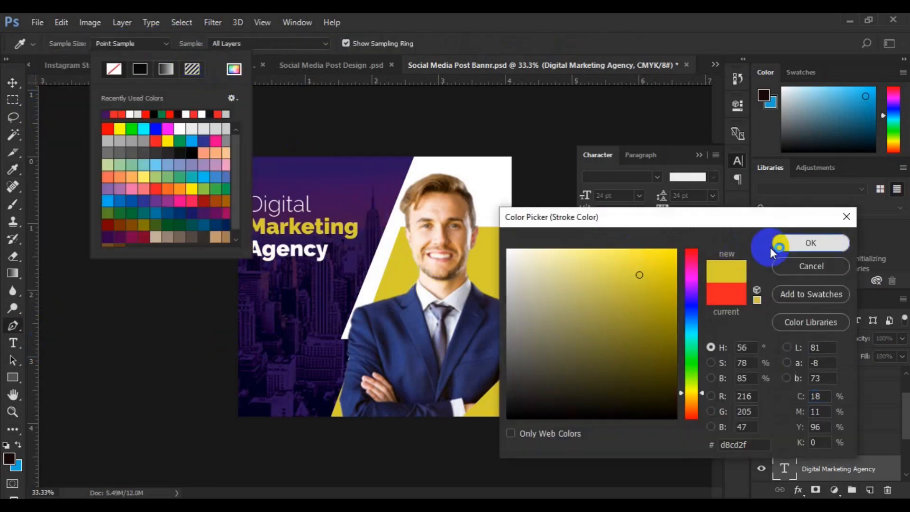
left_click(780, 244)
left_click(247, 272)
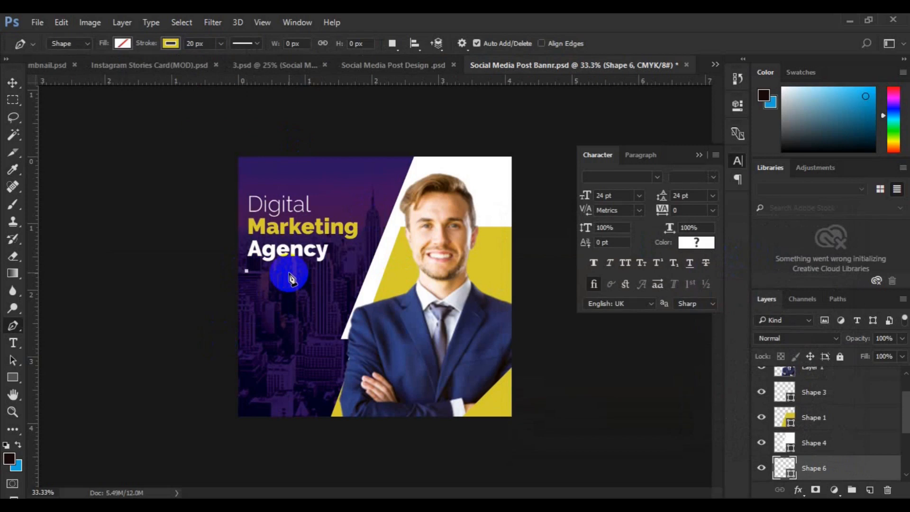
left_click(290, 272)
key("v")
left_click_drag(267, 277, 268, 269)
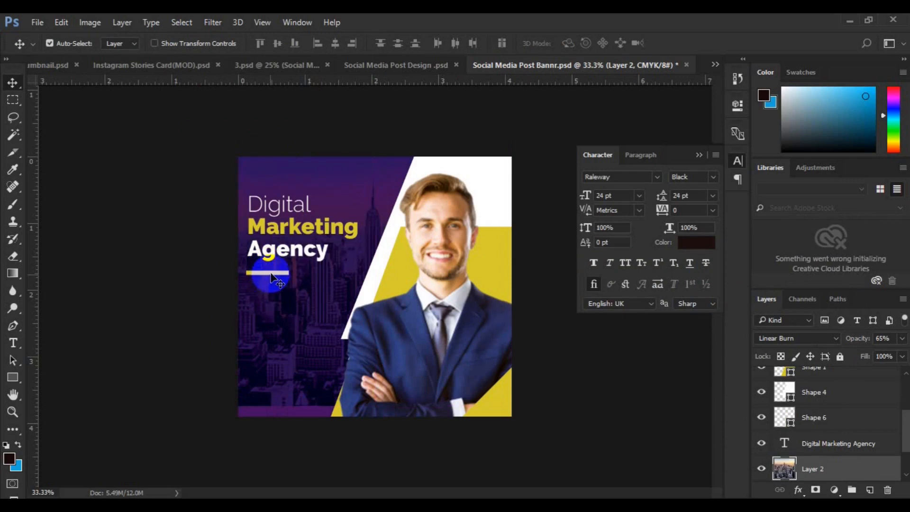
key("ctrl+z")
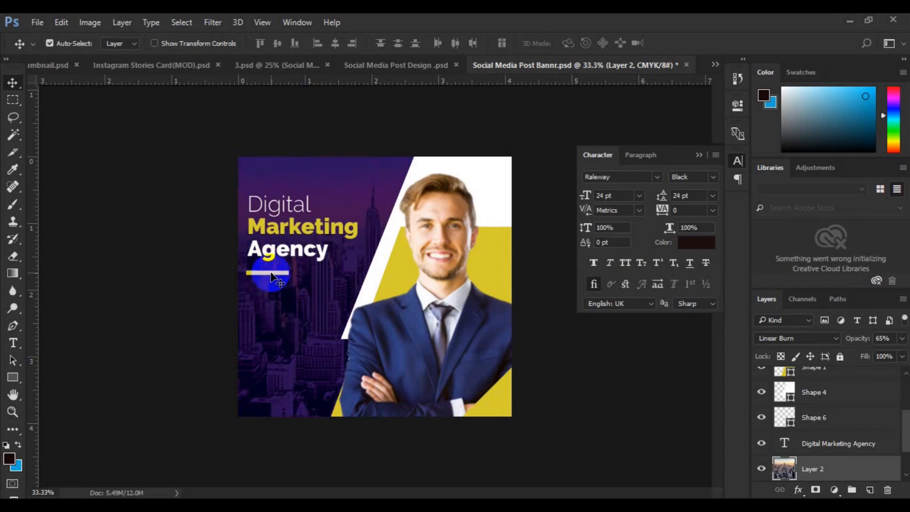
Move the yellow line up closer to the heading and set its stroke width to 15 px
left_click(831, 418)
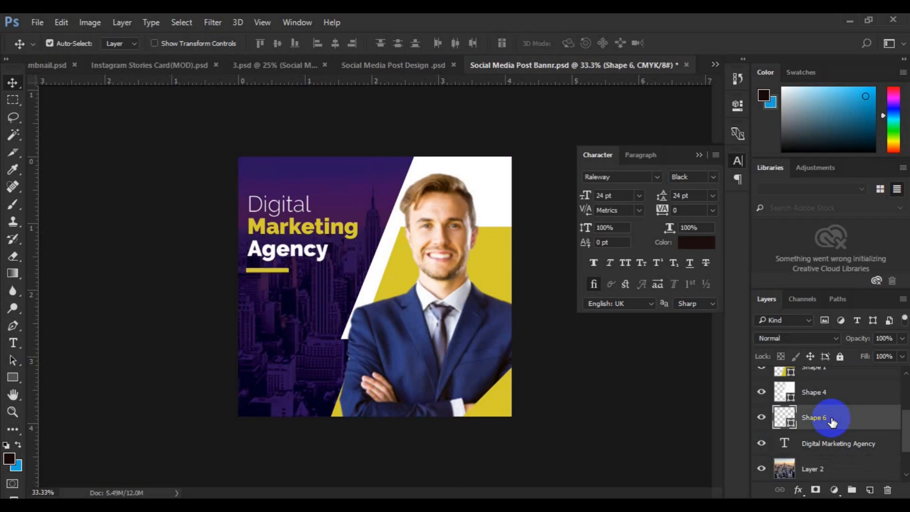
left_click(13, 325)
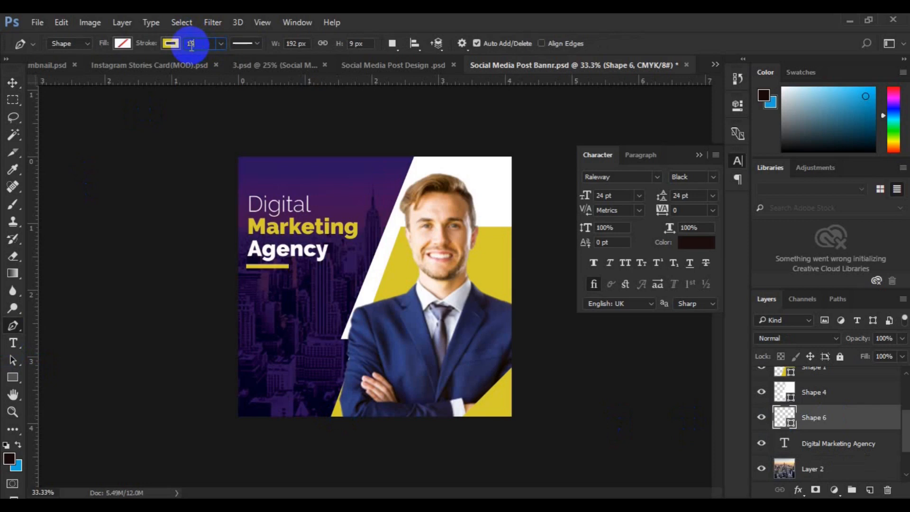
key("v")
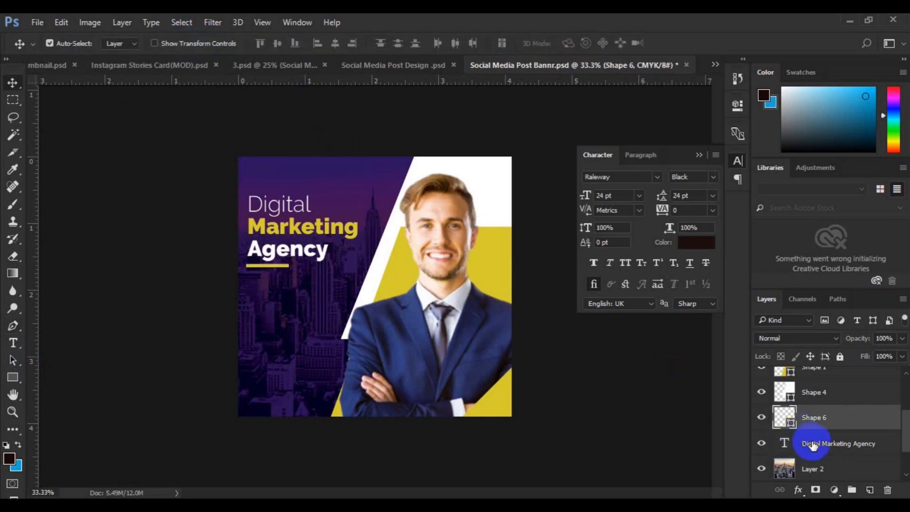
Align the left edges of the yellow line and the heading, and nudge both up slightly
left_click(811, 443, "shift")
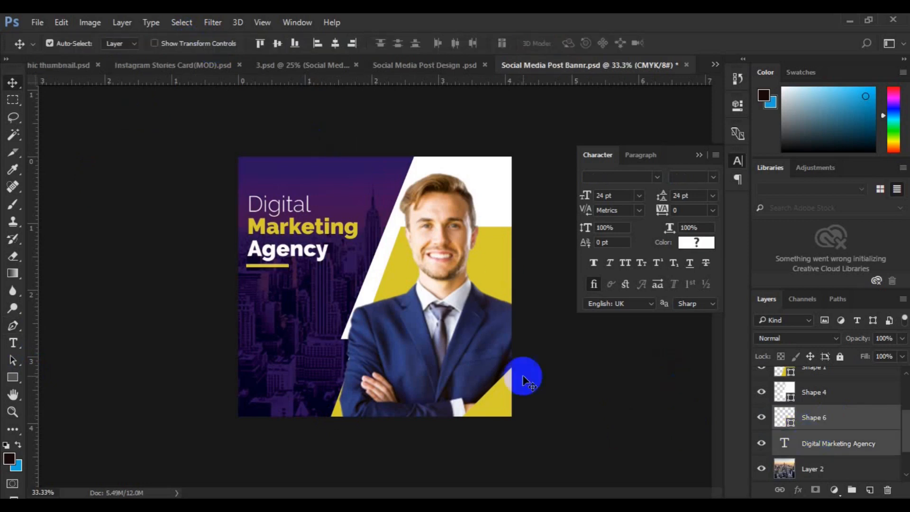
left_click(321, 44)
key("Up")
key("Up")
key("Up")
key("Up")
key("Up")
key("Up")
key("Up")
key("Up")
key("Up")
key("Up")
key("Up")
key("Up")
key("Up")
key("Up")
key("Up")
key("Up")
key("Up")
key("Up")
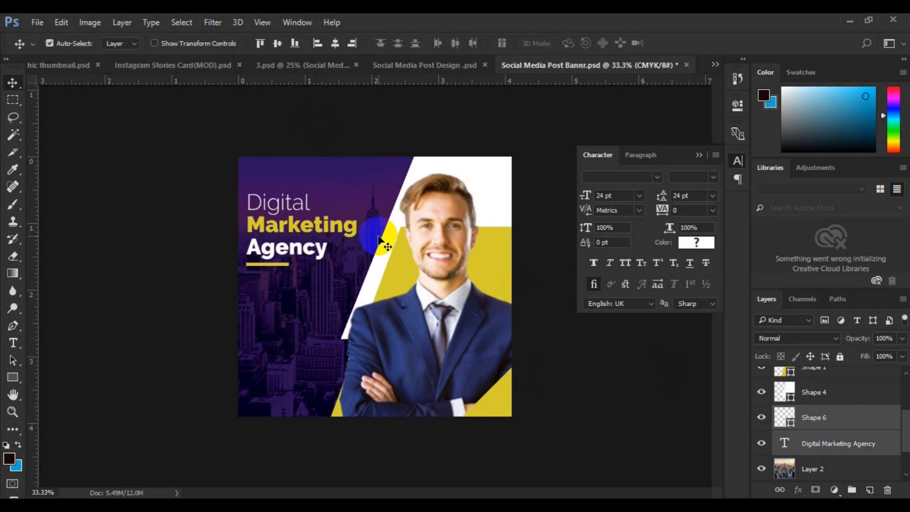
key("Up")
key("Up")
key("Up")
key("Up")
key("Up")
key("Up")
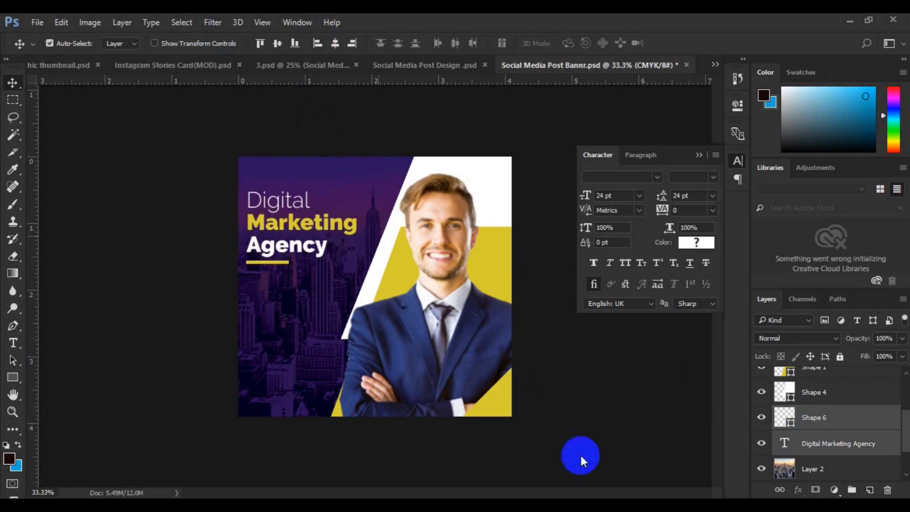
Add a "Lorem ipsum" paragraph box below the yellow line in white (#ffffff) Raleway Medium at 14 pt, above the city image layer
left_click(829, 468)
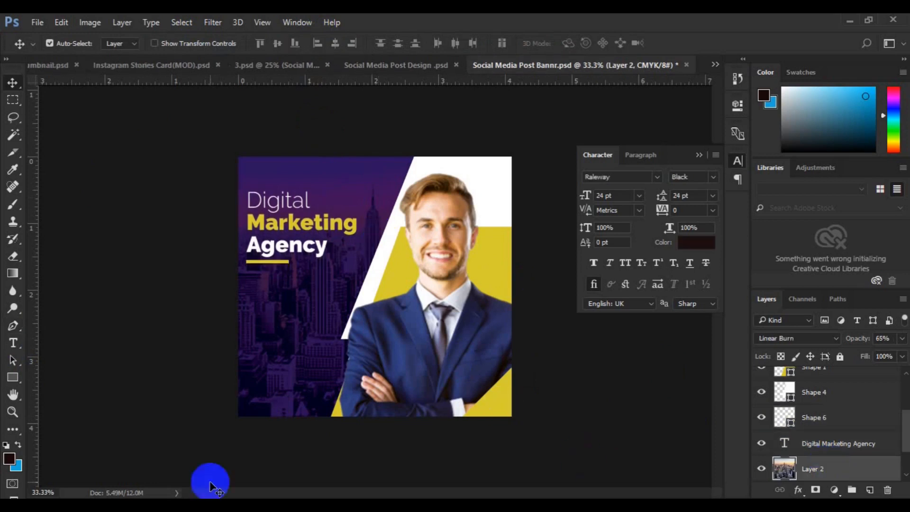
left_click(13, 343)
left_click(220, 48)
left_click(204, 136)
left_click(296, 45)
left_click(287, 166)
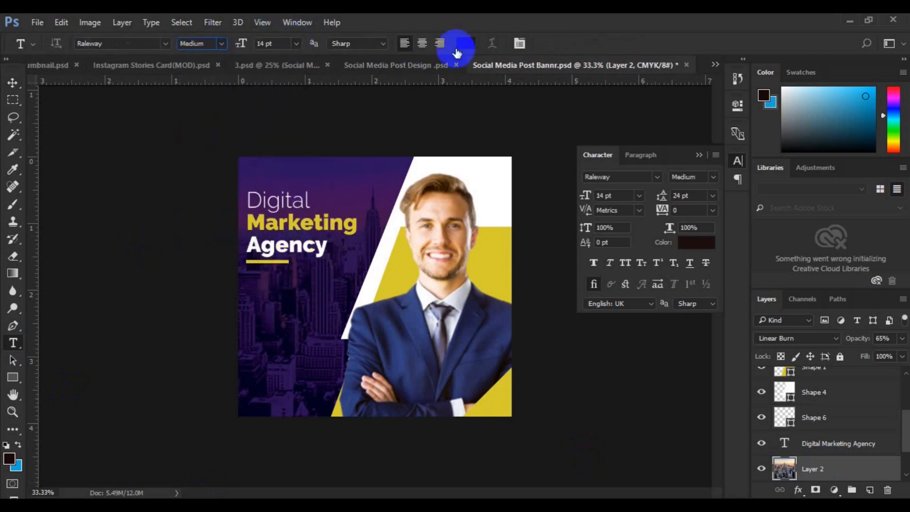
left_click(466, 43)
left_click(390, 238)
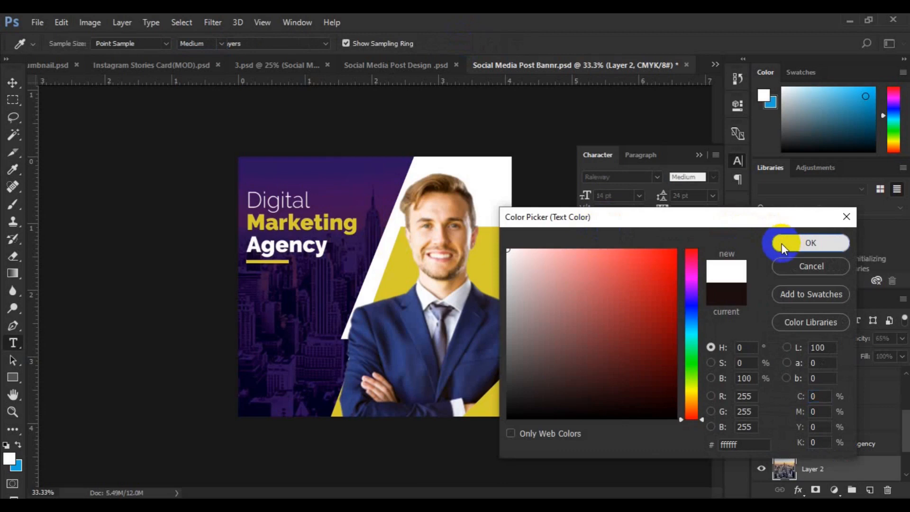
left_click(787, 243)
left_click_drag(331, 291, 351, 295)
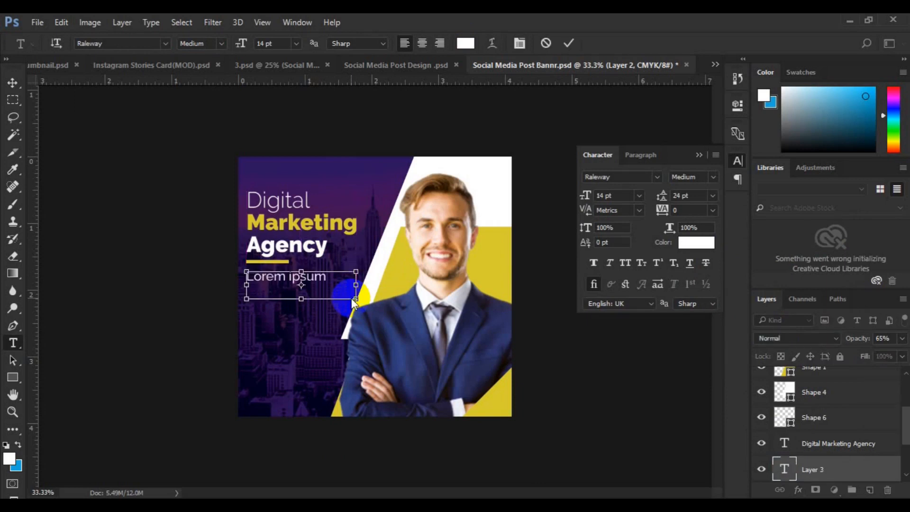
Set the paragraph's leading to Auto and its font size to 10 pt, and extend its text box to about 0.55 in high
left_click(713, 196)
left_click(710, 214)
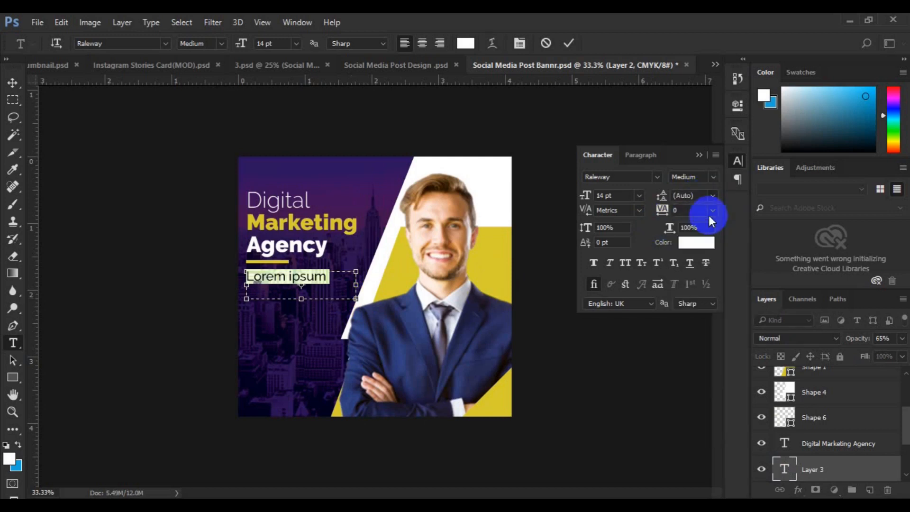
left_click(641, 197)
left_click(625, 262)
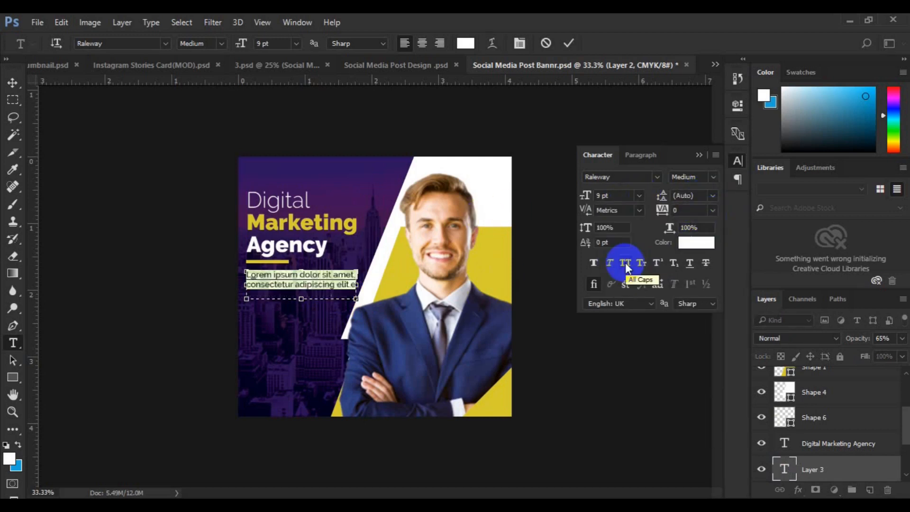
left_click(639, 196)
left_click(635, 240)
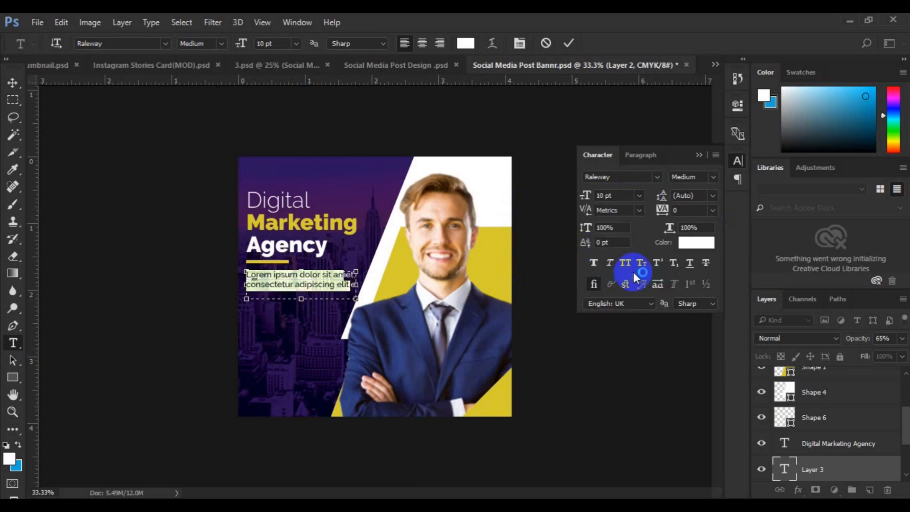
left_click_drag(301, 298, 301, 309)
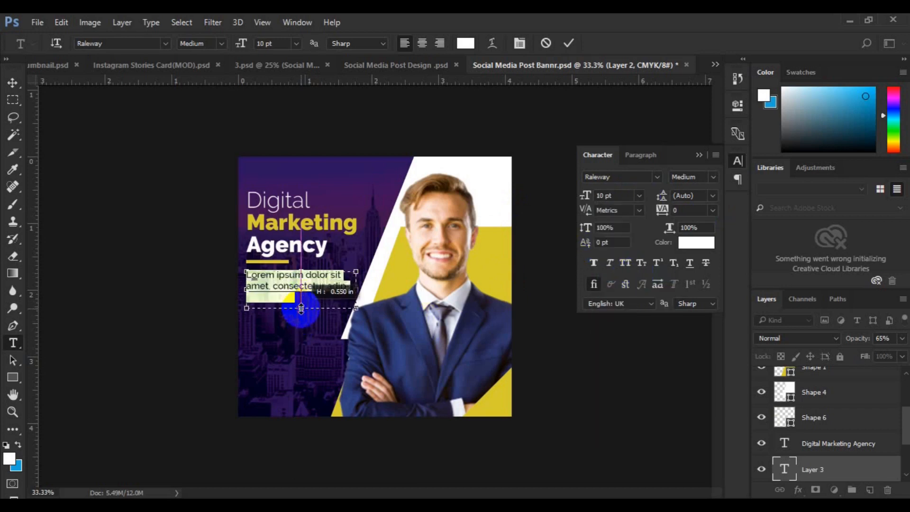
Insert "the te" inside the word "dolor" in the paragraph's first line and finish the text editing
left_click(319, 274)
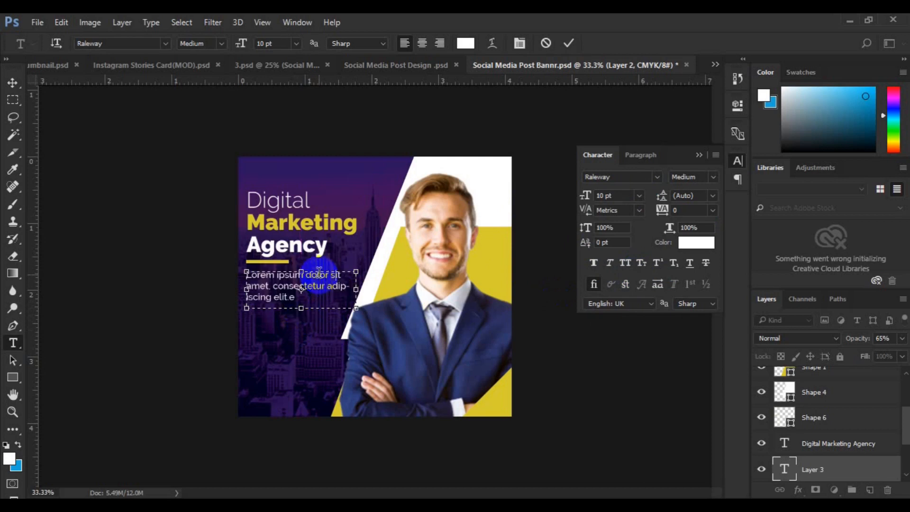
type("the te")
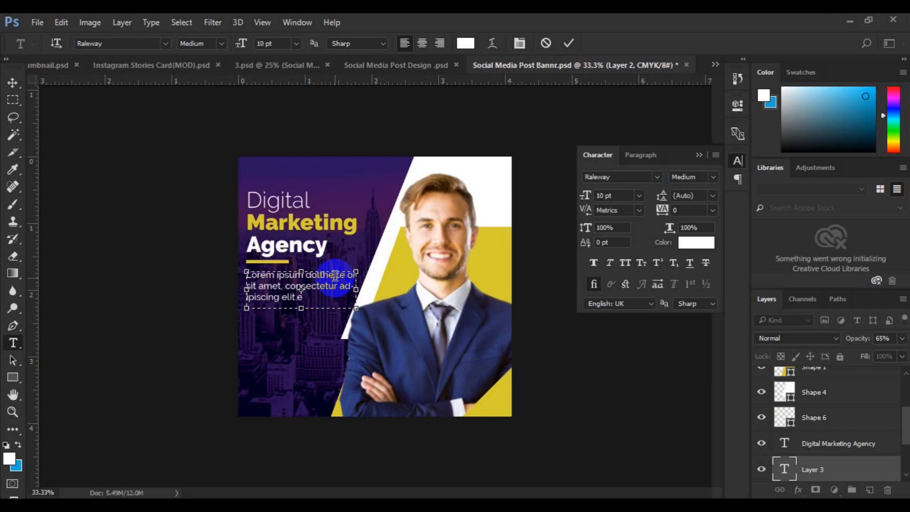
left_click(13, 82)
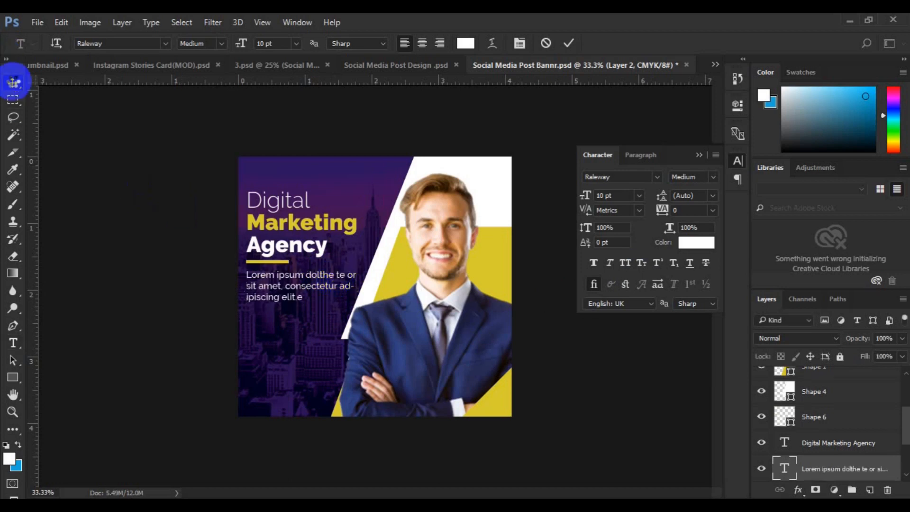
Group the heading with the yellow line and align the group's left edge with the Lorem ipsum paragraph
left_click(824, 442)
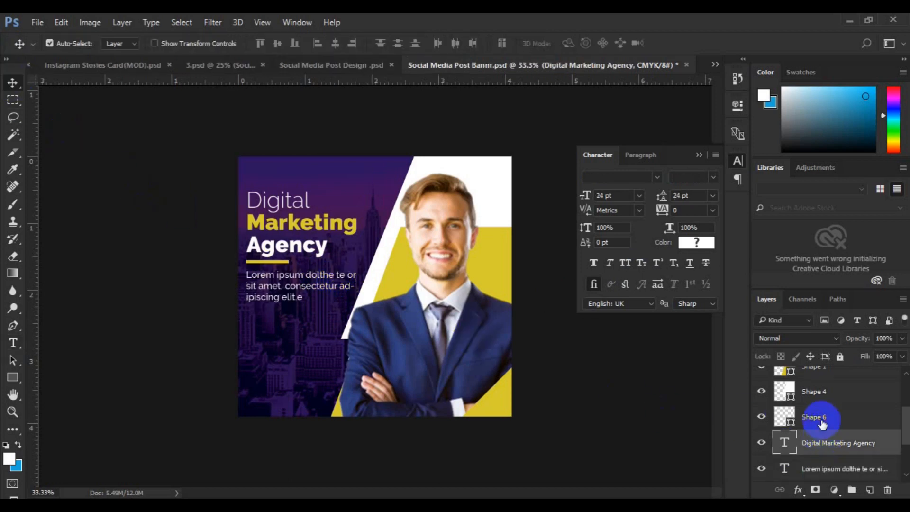
left_click(822, 422, "shift")
key("ctrl+g")
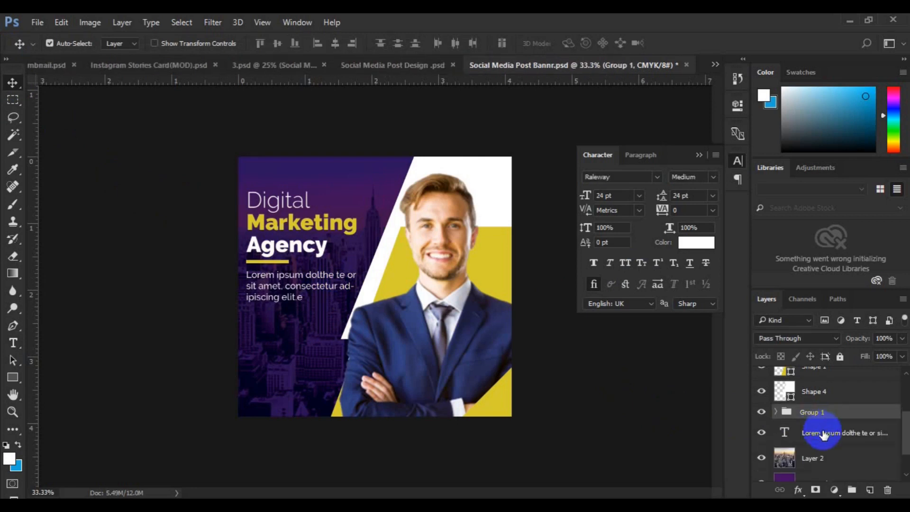
left_click(824, 433, "shift")
left_click(323, 47)
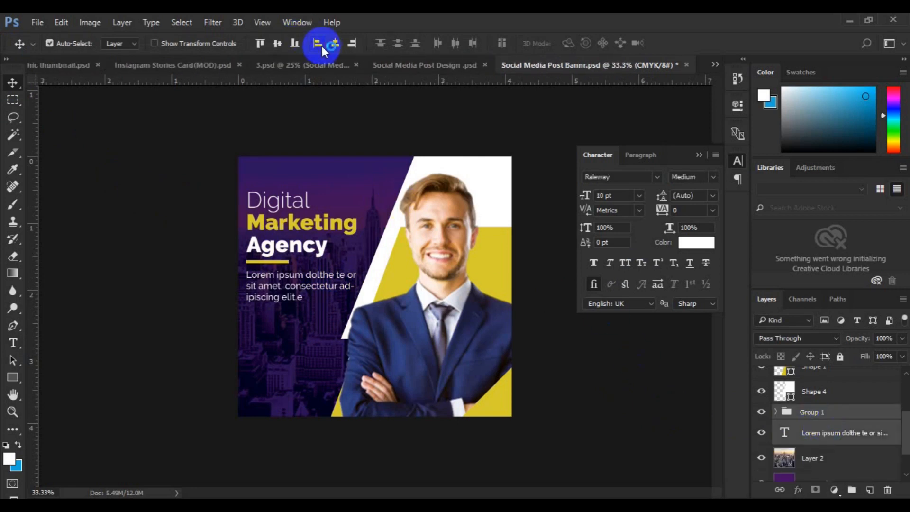
key("ctrl+t")
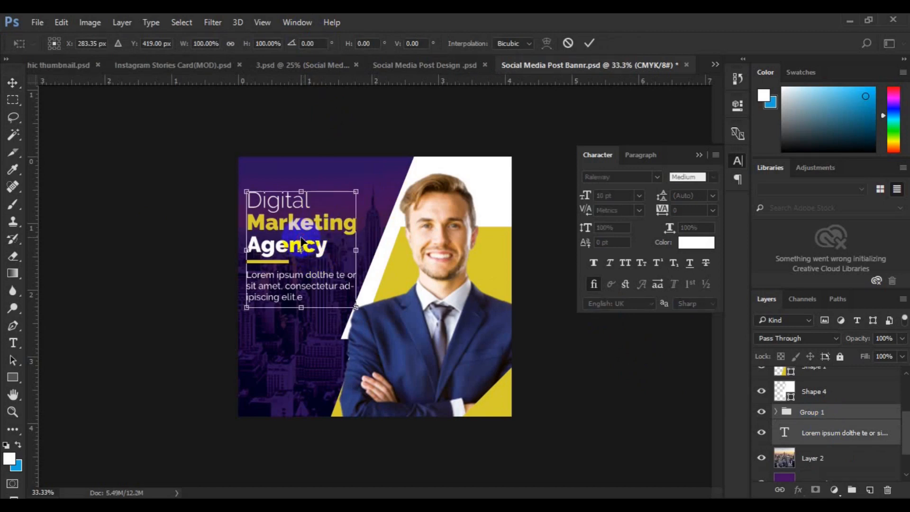
key("Return")
left_click(138, 308)
Draw a 387 by 102 px yellow rectangle without stroke below the paragraph and round all its corners to 50 px
left_click(13, 379)
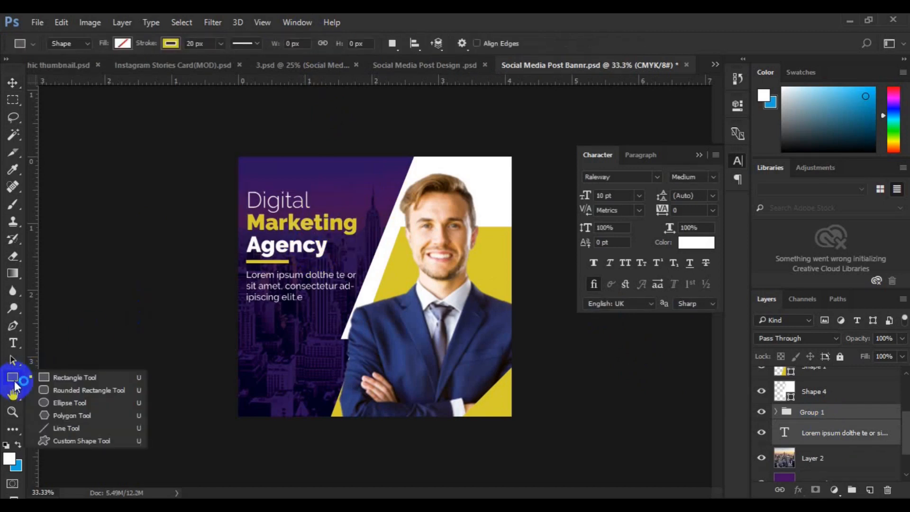
left_click(74, 378)
left_click(171, 43)
left_click(114, 69)
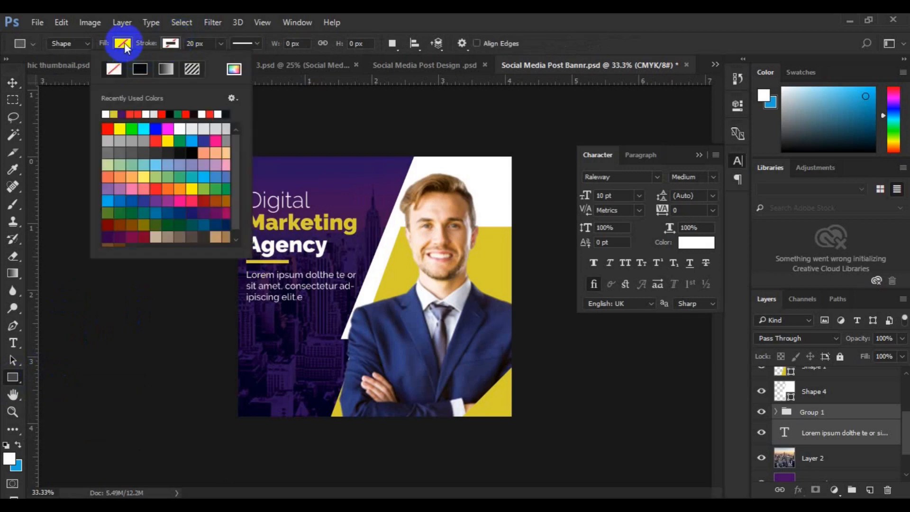
left_click(124, 45)
left_click(64, 115)
left_click_drag(247, 328, 333, 351)
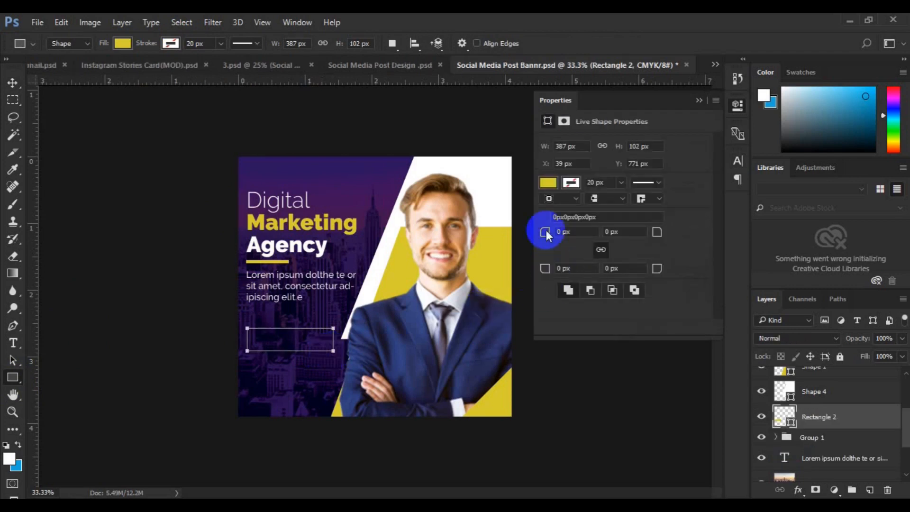
left_click_drag(545, 232, 571, 234)
key("v")
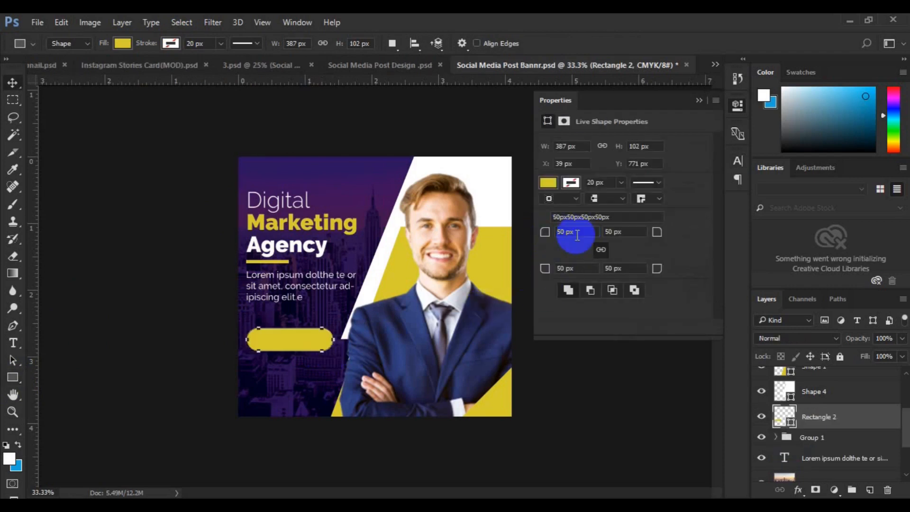
Add a new layer above the yellow rounded rectangle and set the Type tool's font to Roboto Regular at 11 pt
left_click(871, 487)
left_click(13, 343)
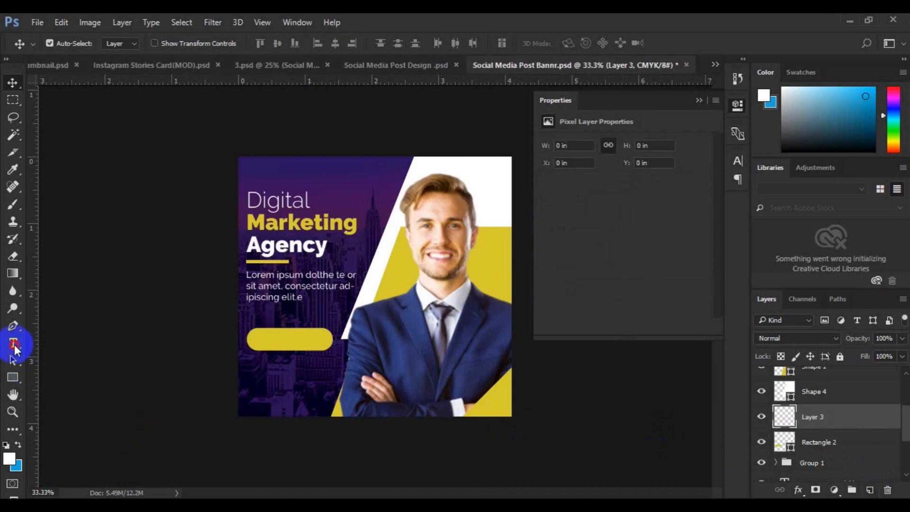
left_click(264, 341)
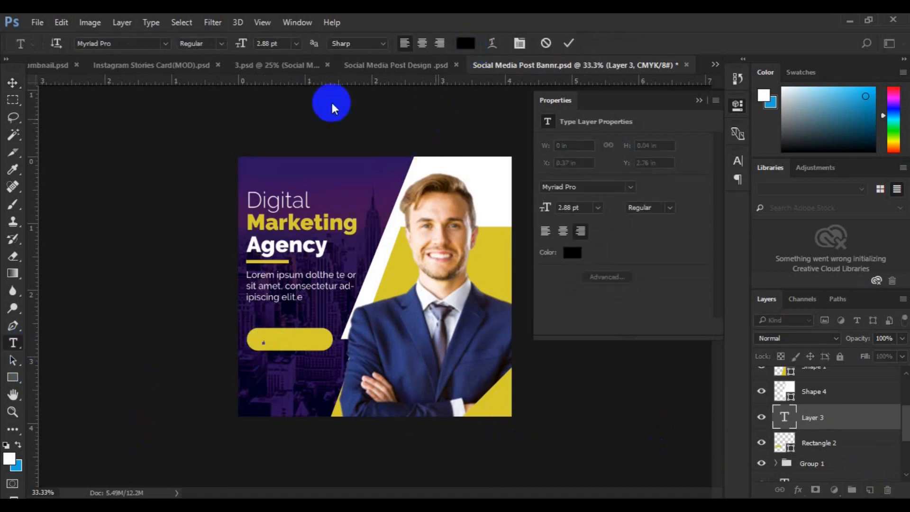
left_click(544, 46)
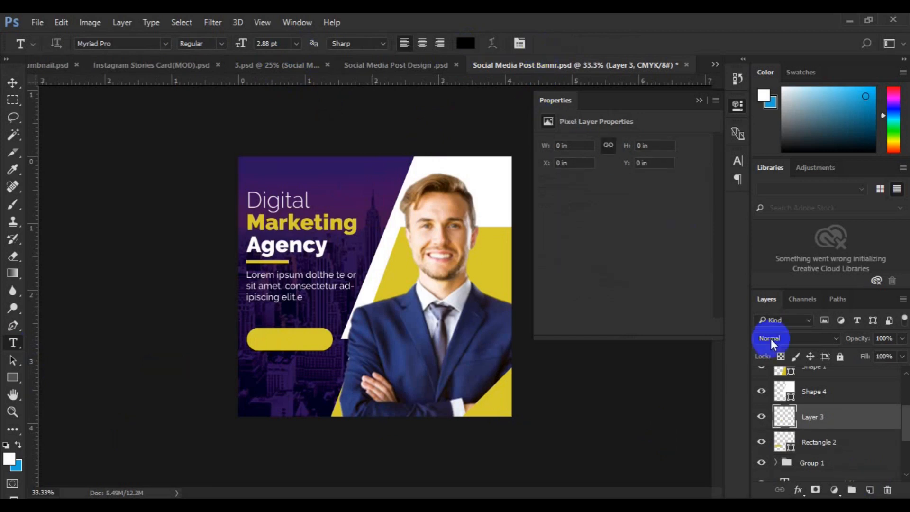
left_click(166, 43)
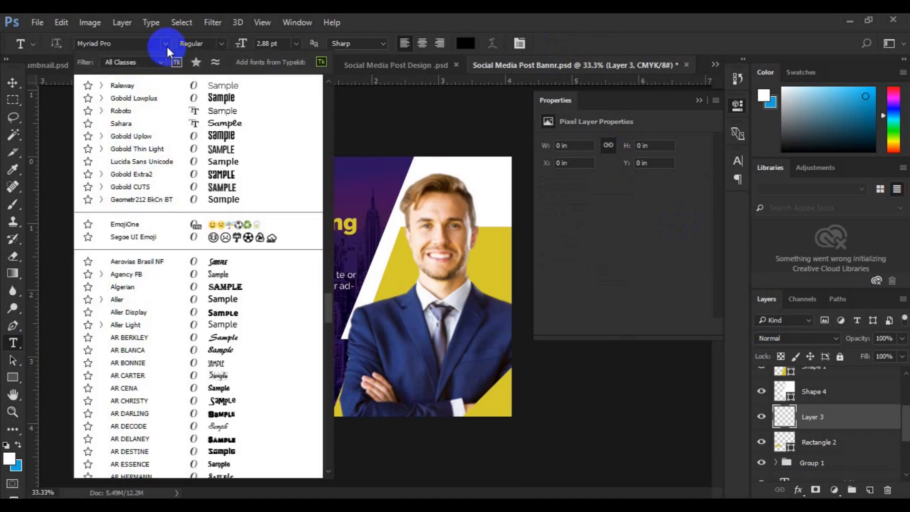
left_click(166, 108)
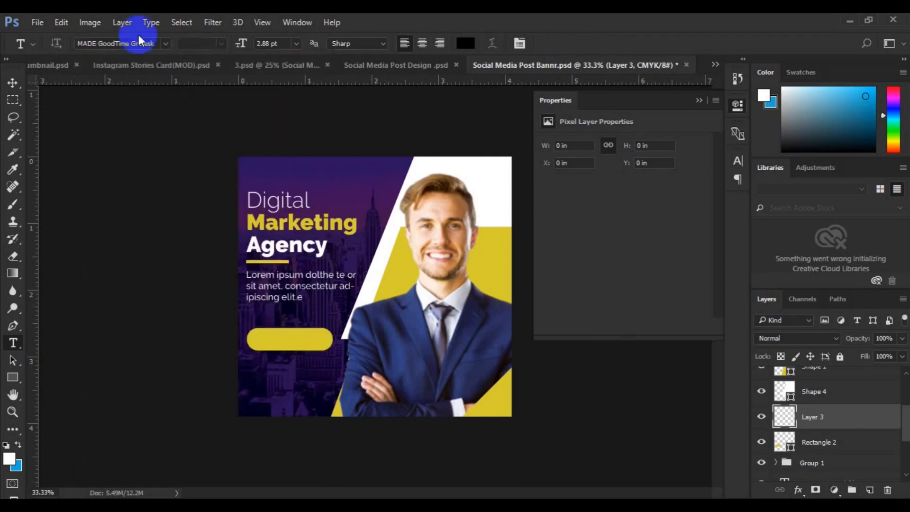
left_click(164, 43)
scroll(143, 112, "up", 15)
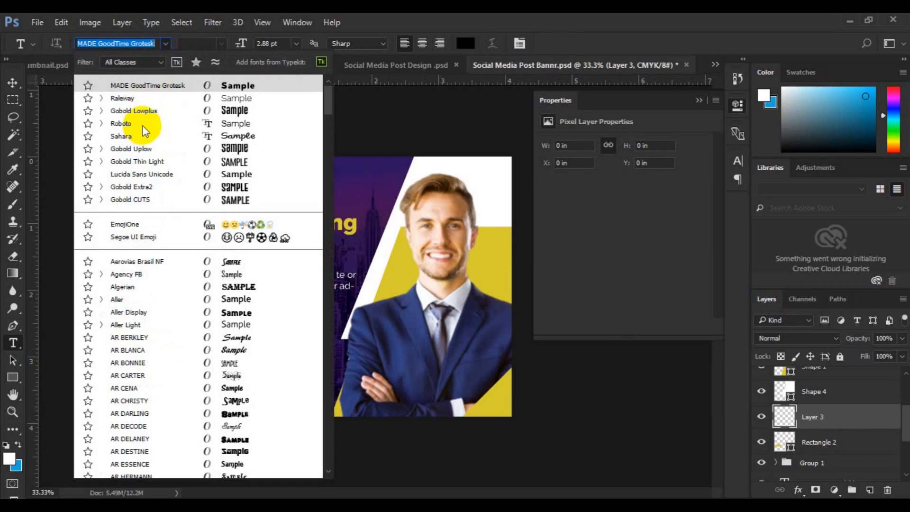
left_click(142, 125)
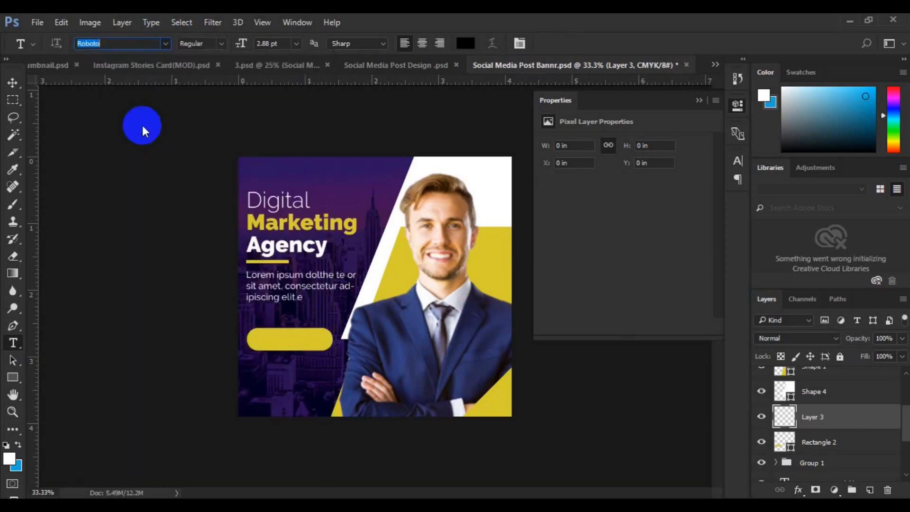
left_click(297, 44)
left_click(294, 140)
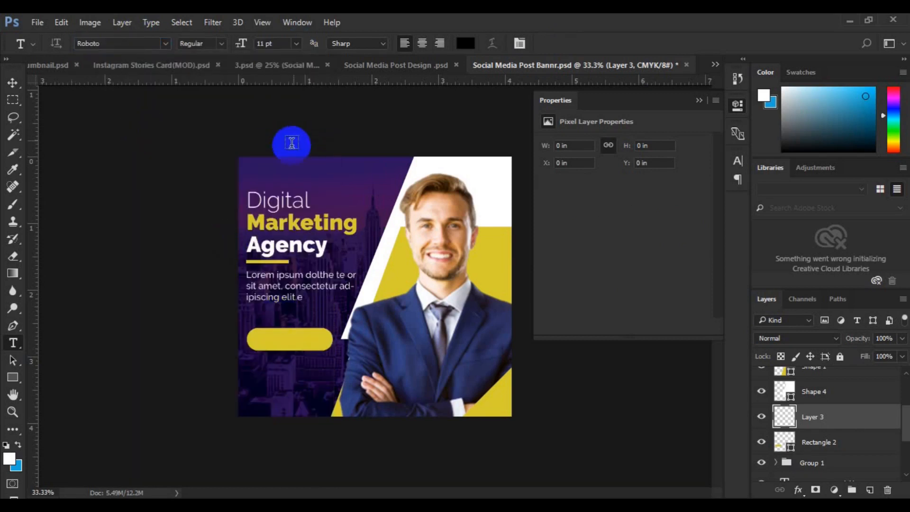
Write GET STARTED in black on the yellow rounded rectangle and group the text with it
left_click(261, 341)
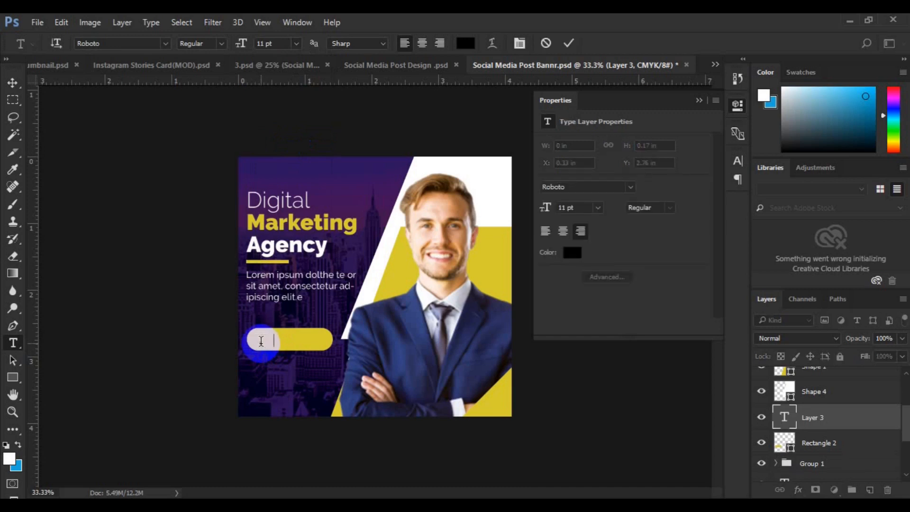
left_click(13, 82)
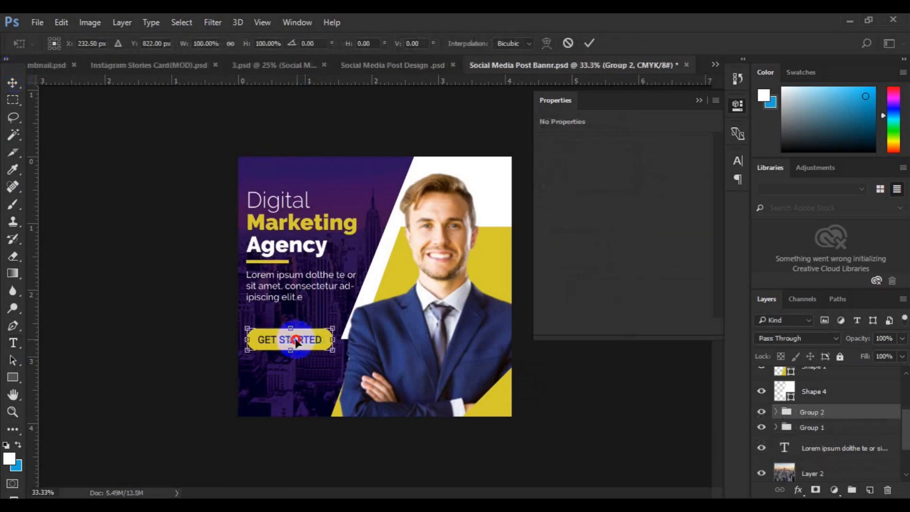
Move the button group about 0.09 in left and 0.137 in up, closer to the paragraph
left_click_drag(302, 341, 297, 340)
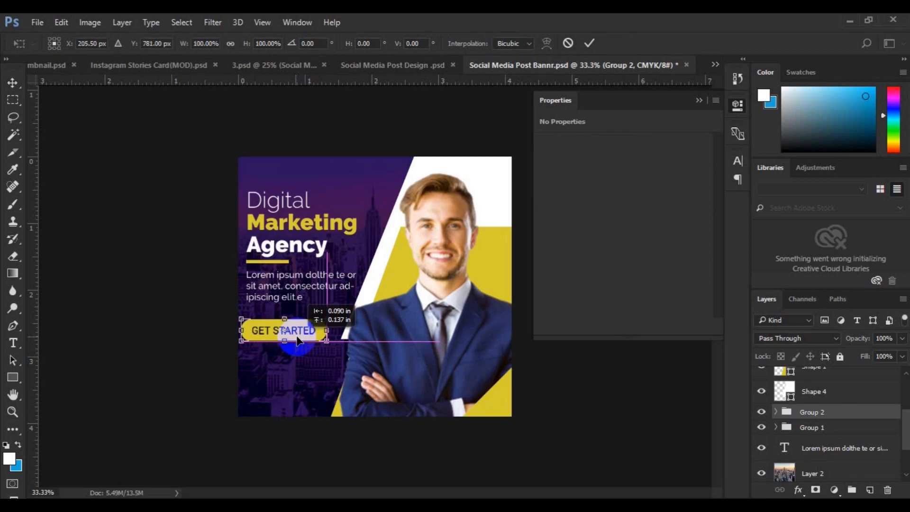
left_click(552, 423)
left_click(651, 450)
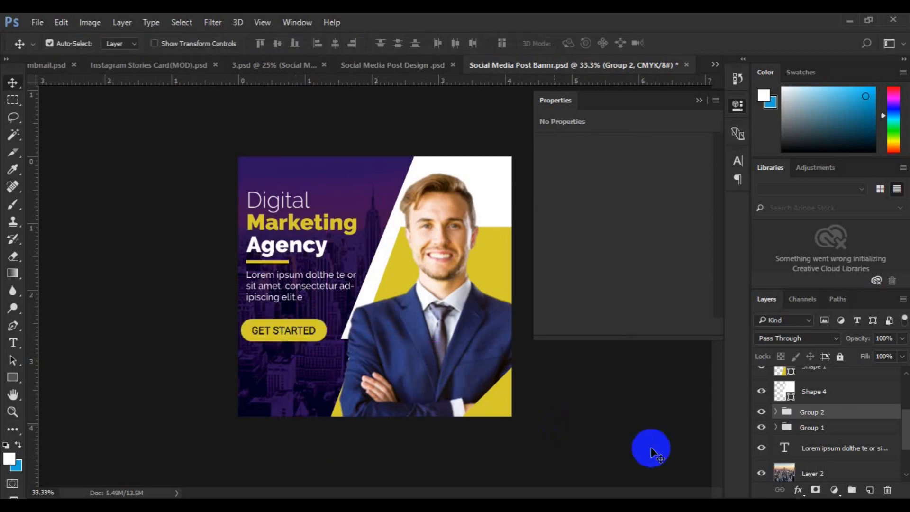
Move the Lorem ipsum paragraph layer into the heading's group and align the left edges of the heading and button groups
left_click(822, 452)
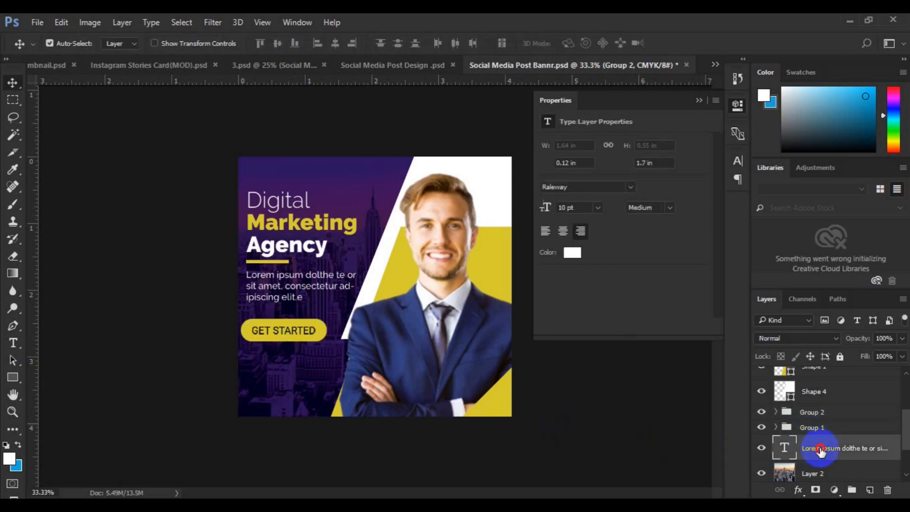
left_click_drag(819, 428, 821, 425)
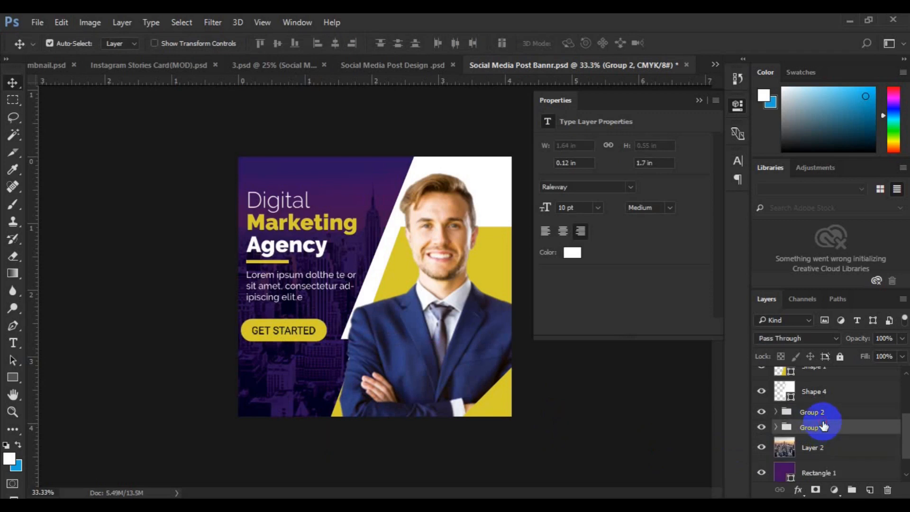
left_click(824, 416)
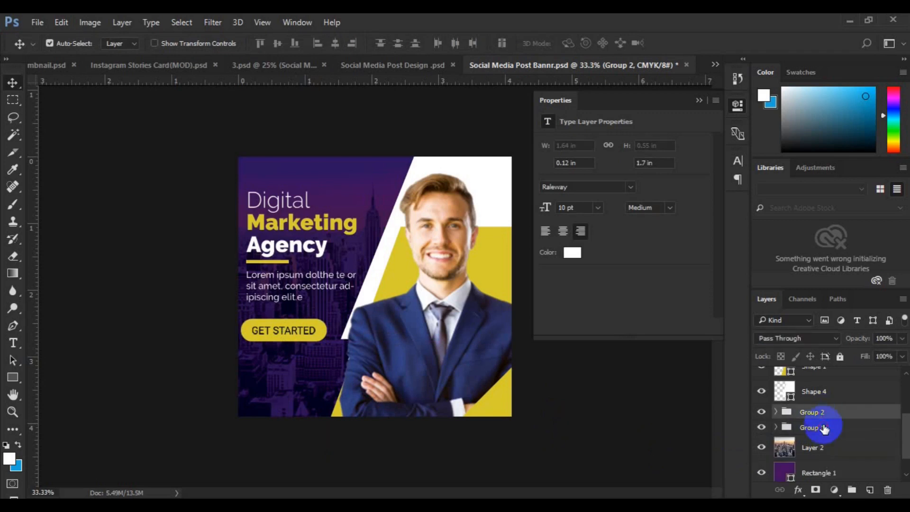
left_click(824, 428, "shift")
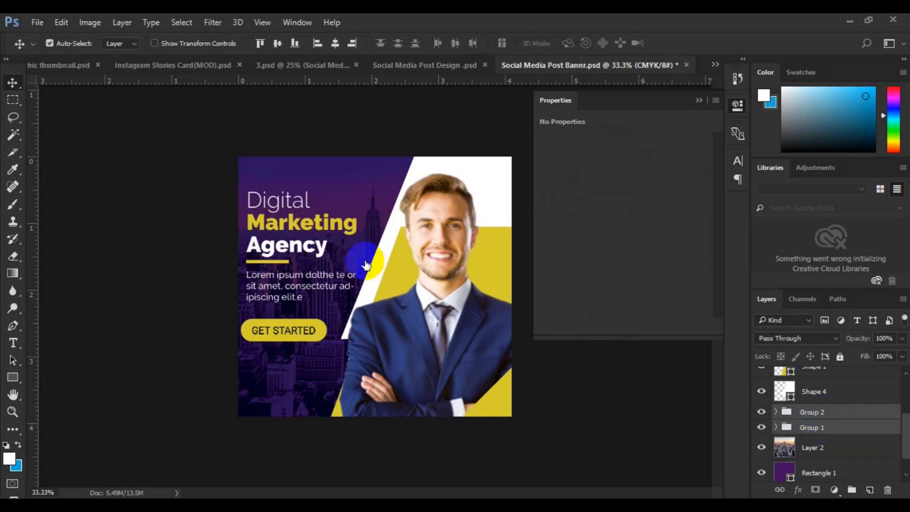
left_click(317, 44)
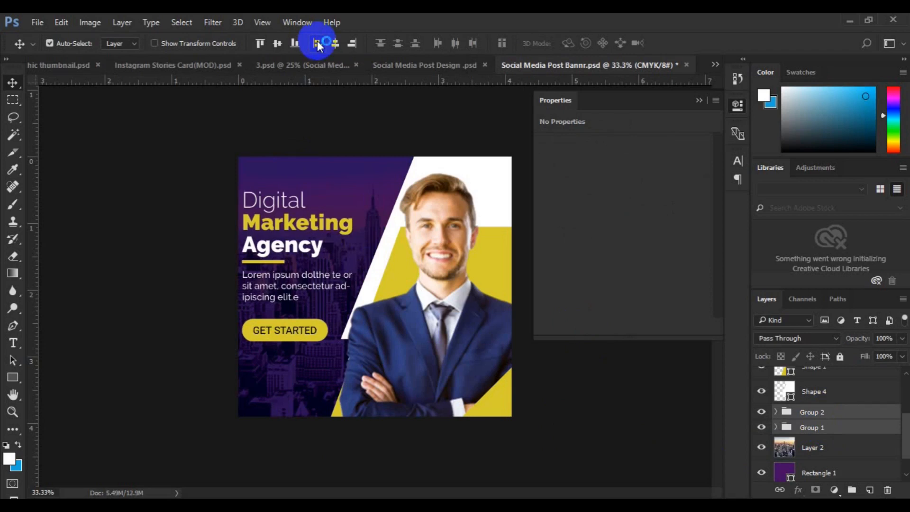
Nudge the heading and button groups together about 6 px to the right
key("Right")
key("Right")
key("Right")
key("Right")
key("Right")
key("Right")
Activate the Custom Shape tool and choose the light bulb shape
left_click(19, 377)
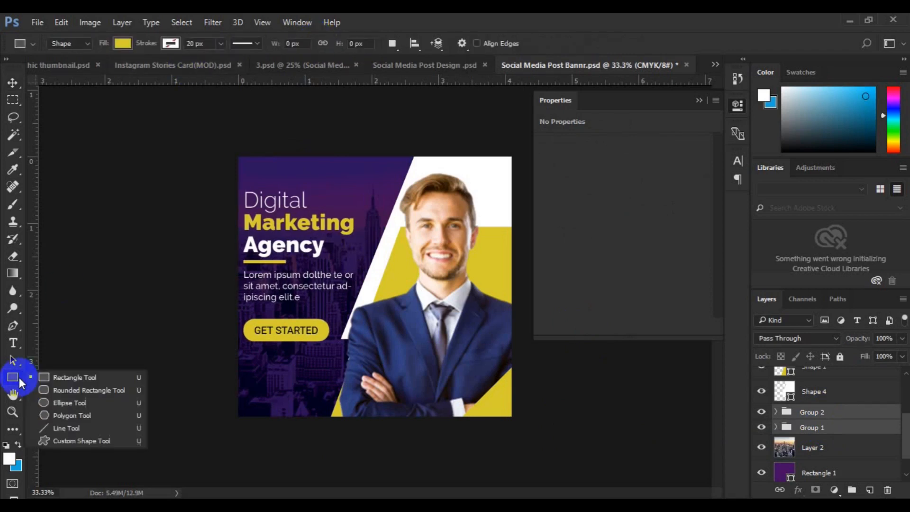
left_click(52, 403)
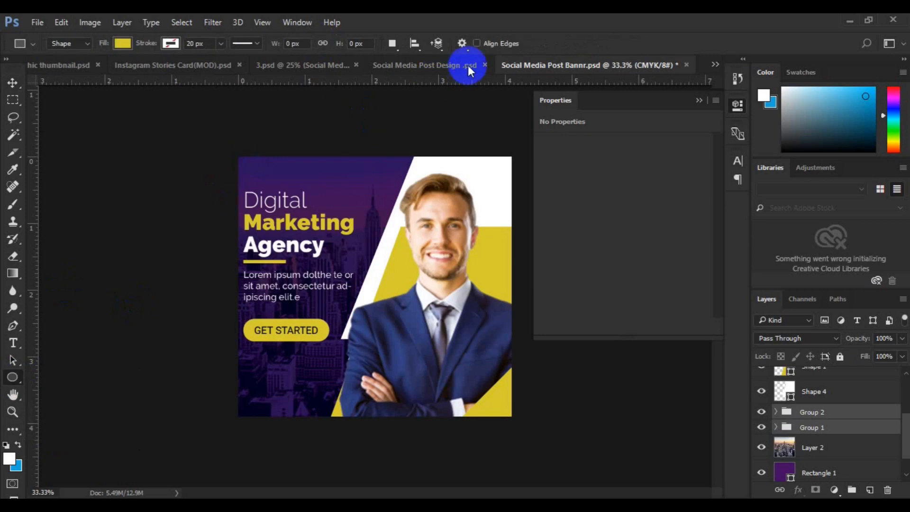
left_click(14, 377)
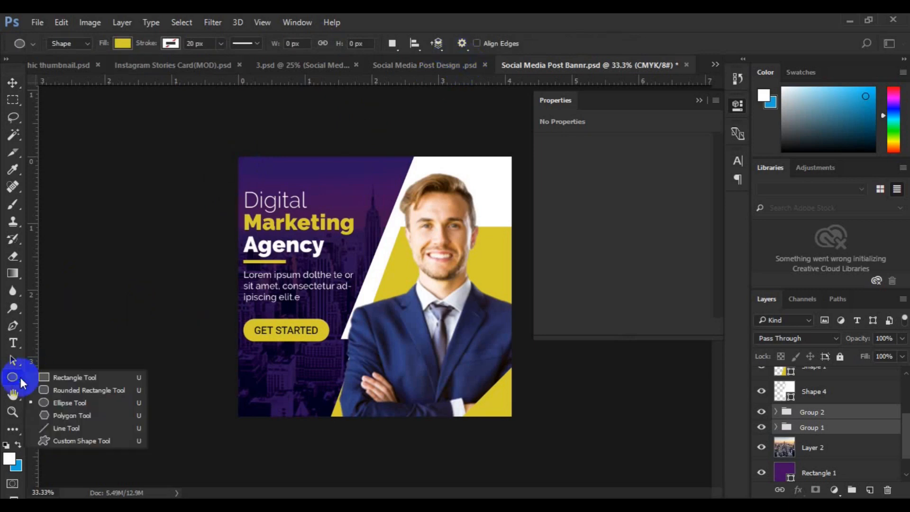
left_click(70, 443)
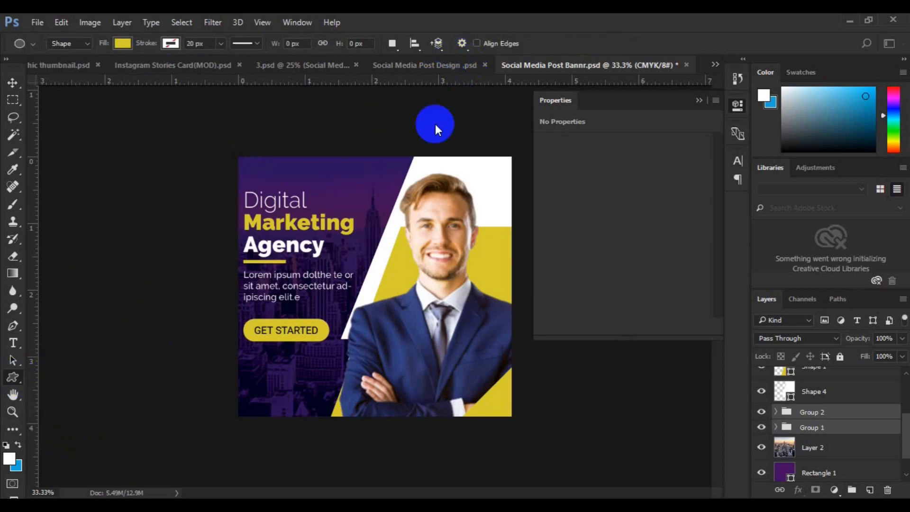
left_click(515, 44)
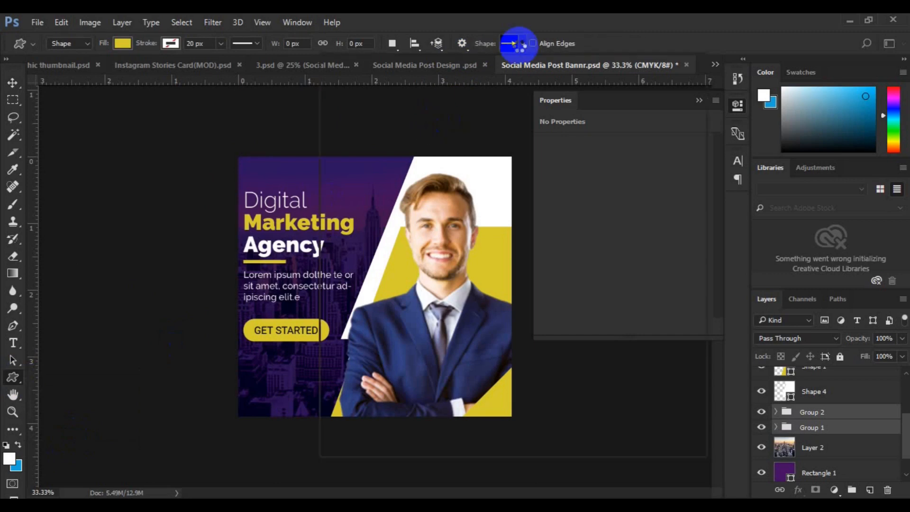
left_click(529, 72)
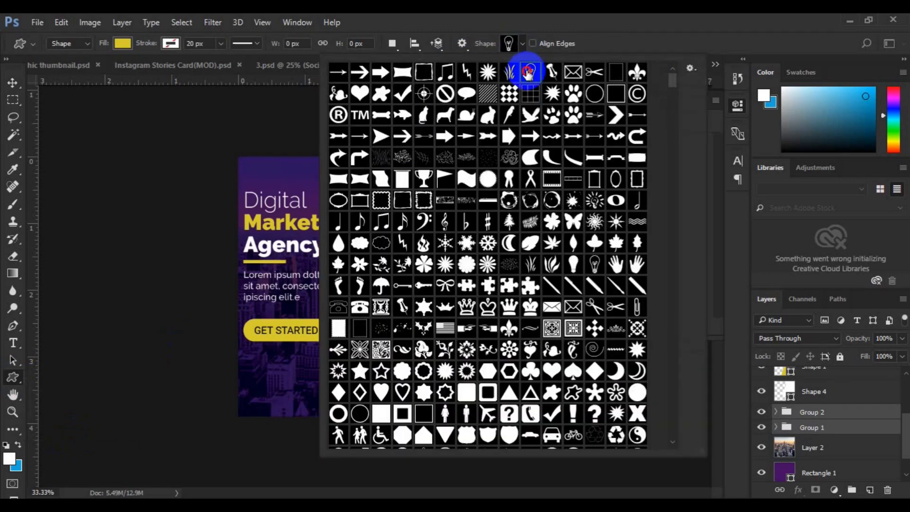
left_click(249, 163)
left_click_drag(249, 164, 266, 184)
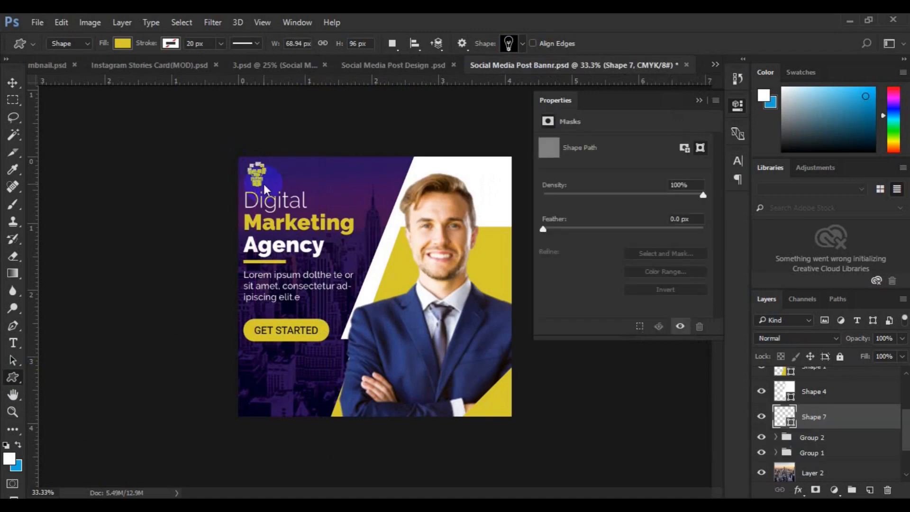
key("ctrl+z")
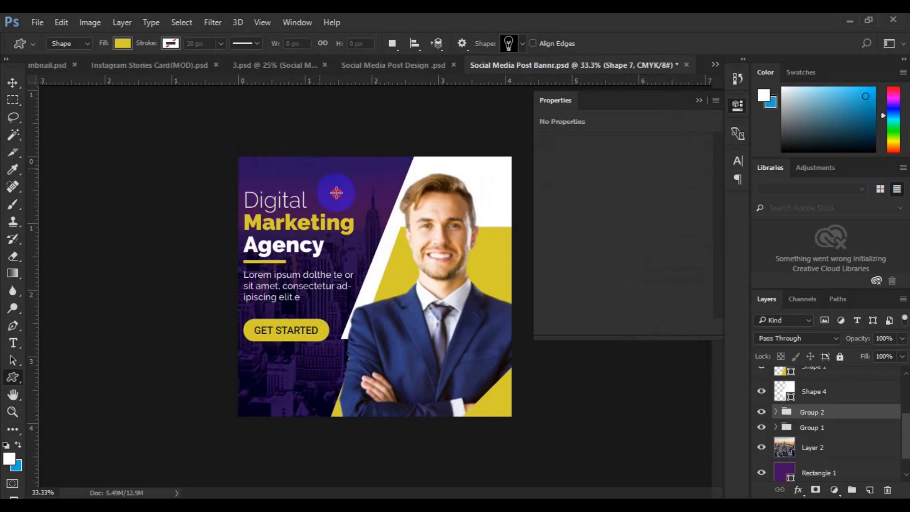
Draw a small yellow light bulb on the purple background, above and to the right of the word Digital
left_click_drag(341, 195, 340, 196)
key("v")
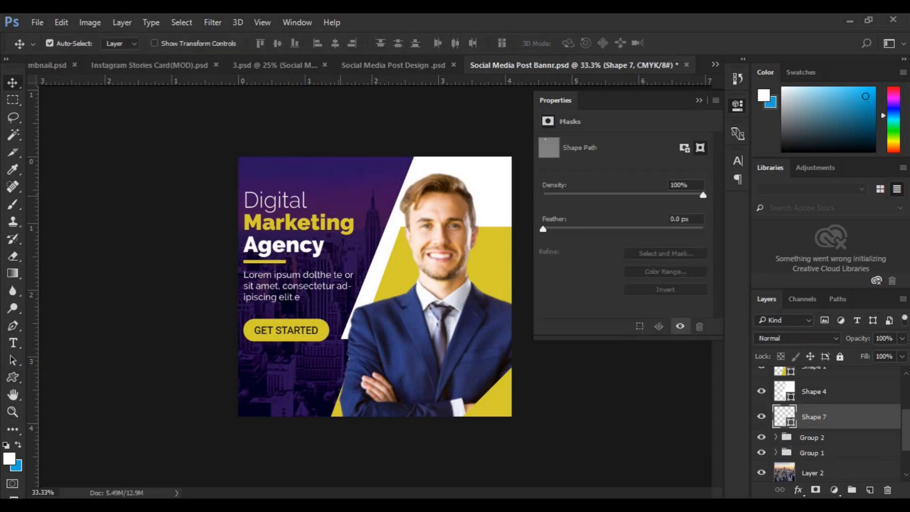
key("ctrl+plus")
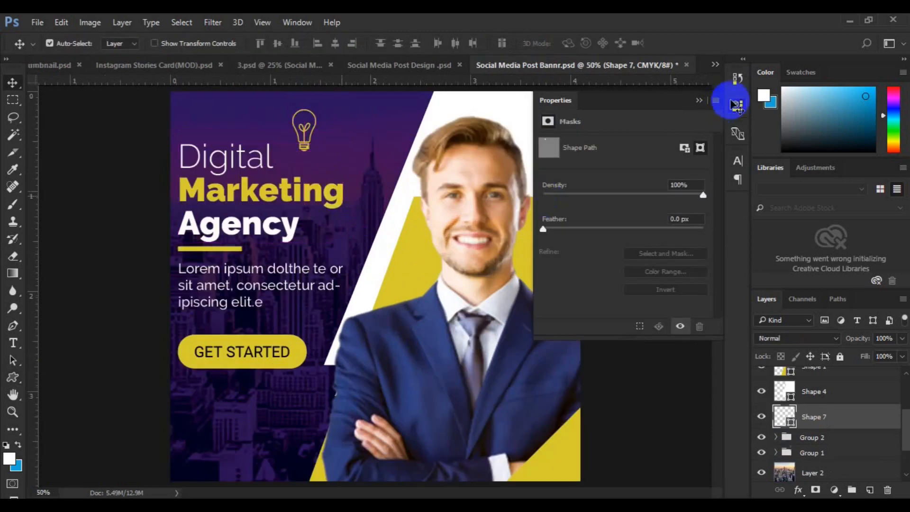
left_click(736, 105)
left_click(307, 149, "ctrl")
key("ctrl+t")
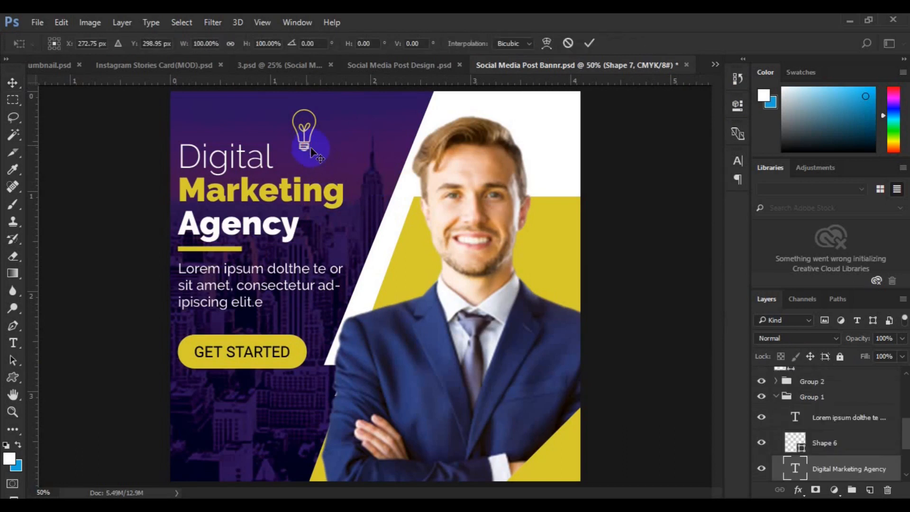
key("Escape")
left_click(304, 131)
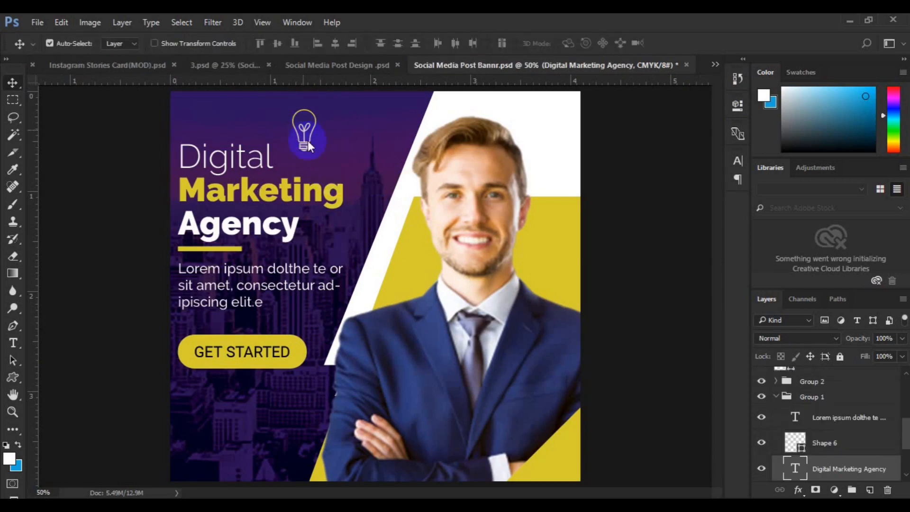
Scale the light bulb shape down to about 67% around its center
left_click(308, 148, "ctrl")
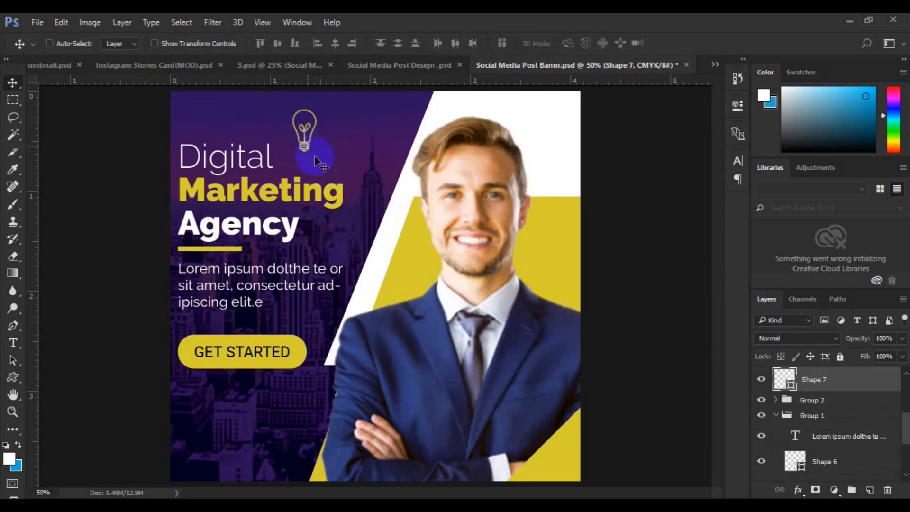
key("ctrl+t")
left_click_drag(317, 156, 311, 151)
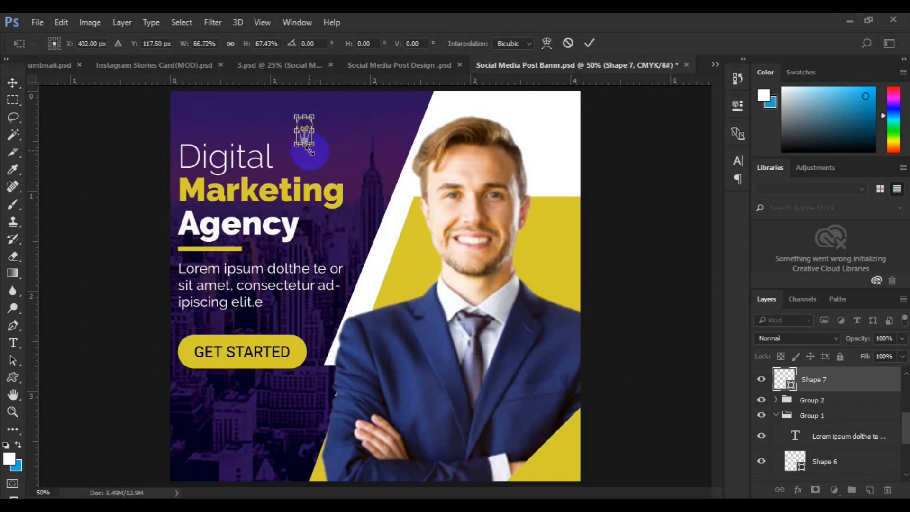
key("Return")
Move the light bulb above the word Digital, near the banner's upper-left corner, and add a new layer above its layer
key("h")
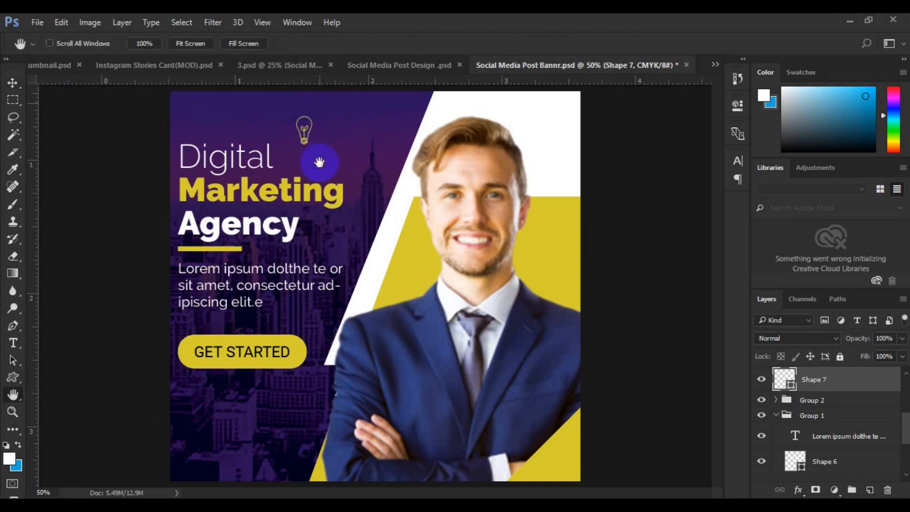
key("ctrl+plus")
scroll(300, 245, "up", 5)
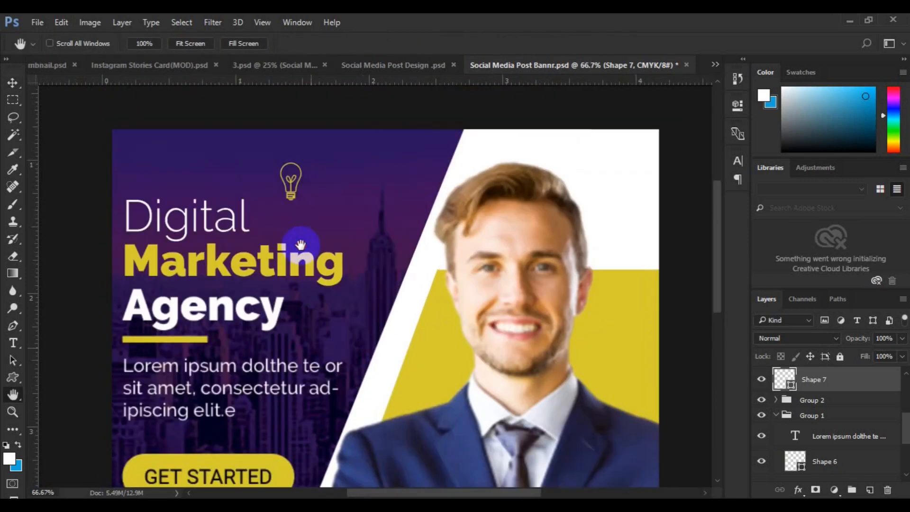
key("v")
left_click_drag(294, 214, 177, 208)
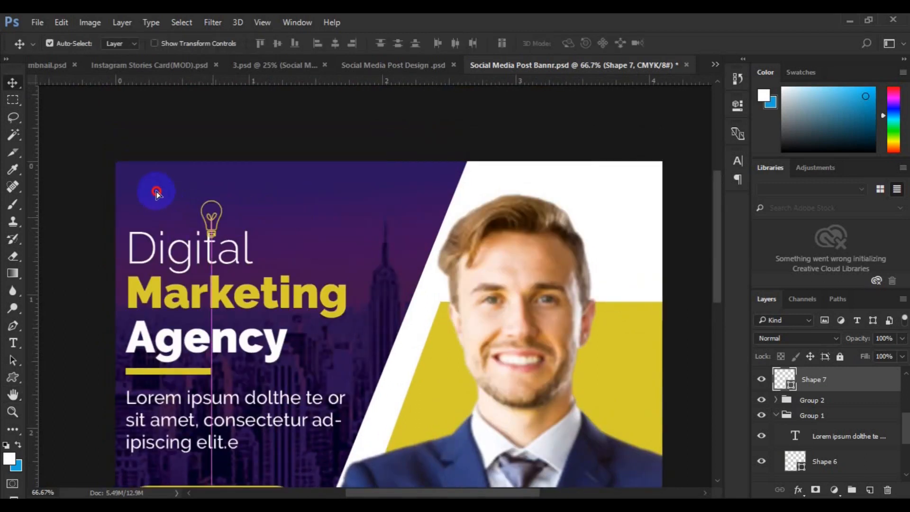
left_click_drag(158, 195, 158, 192)
left_click(870, 490)
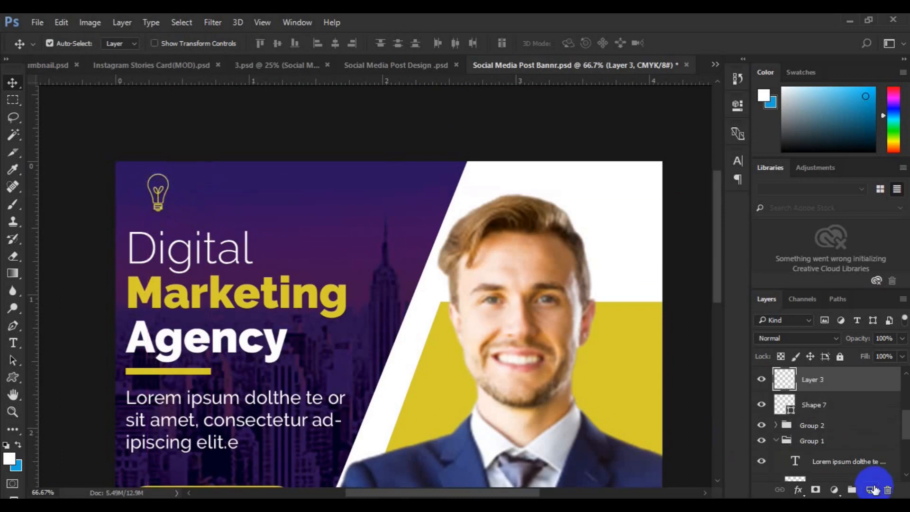
Add the text "Creative Logo" beside the light bulb and set its size to 8 pt
left_click(17, 343)
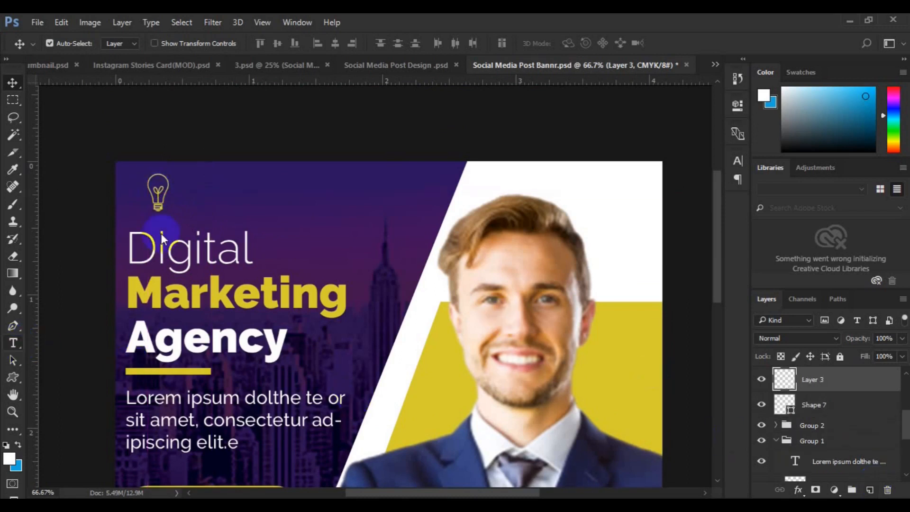
left_click(175, 193)
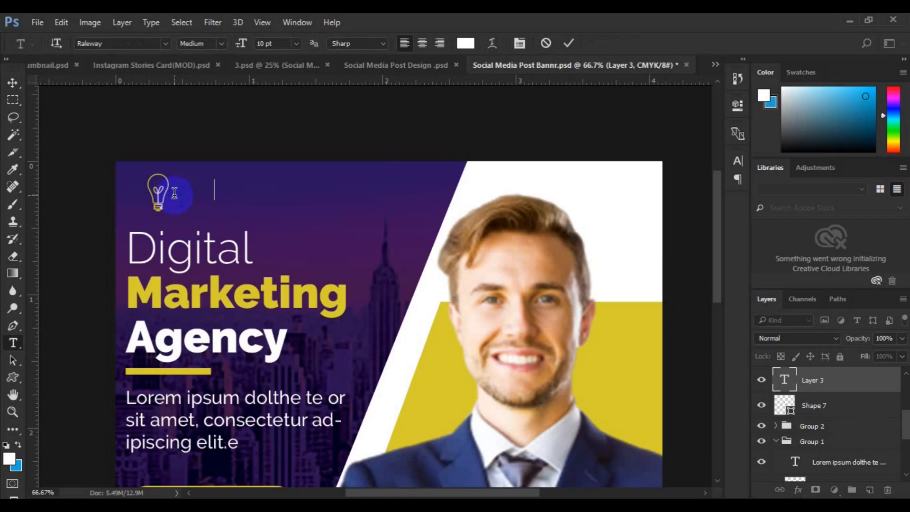
type("Creative Logo")
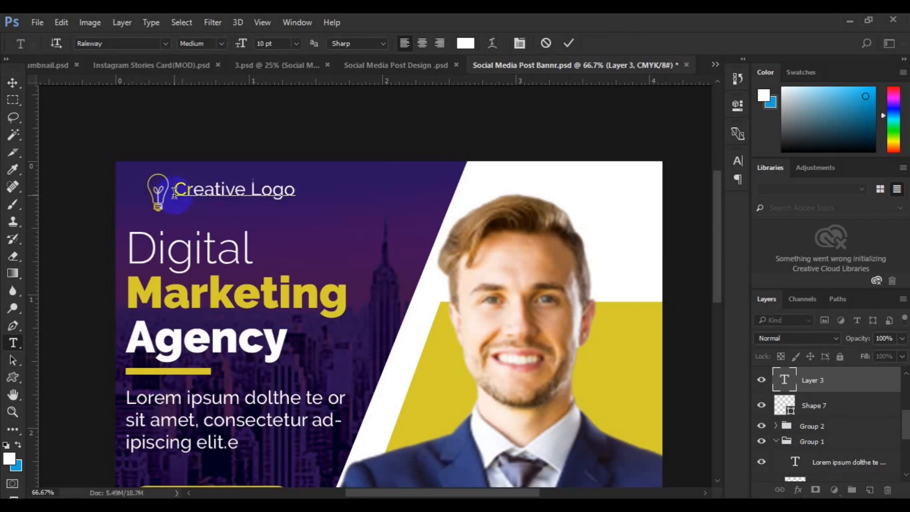
key("ctrl+a")
key("ctrl+a")
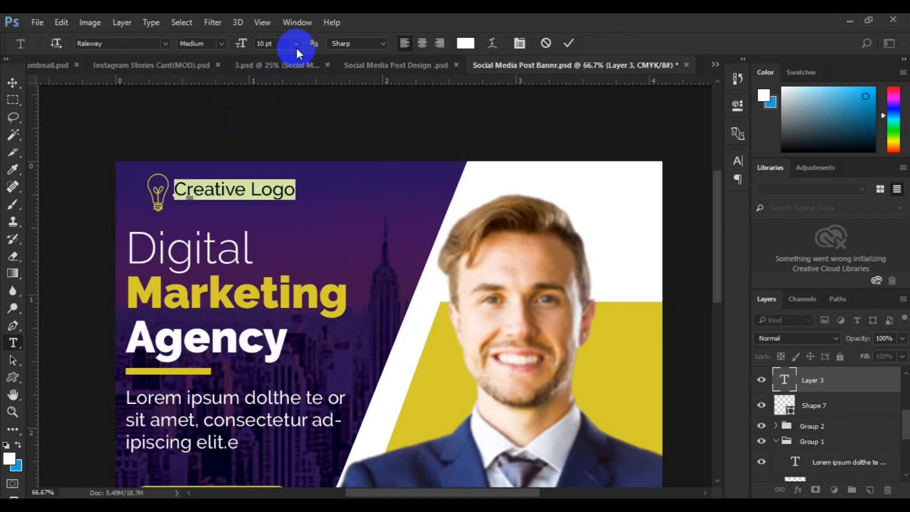
left_click(296, 43)
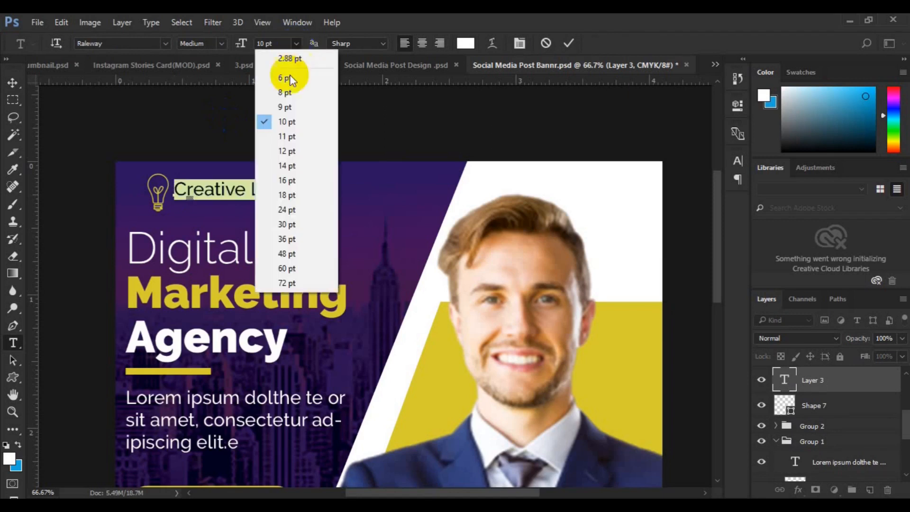
left_click(288, 91)
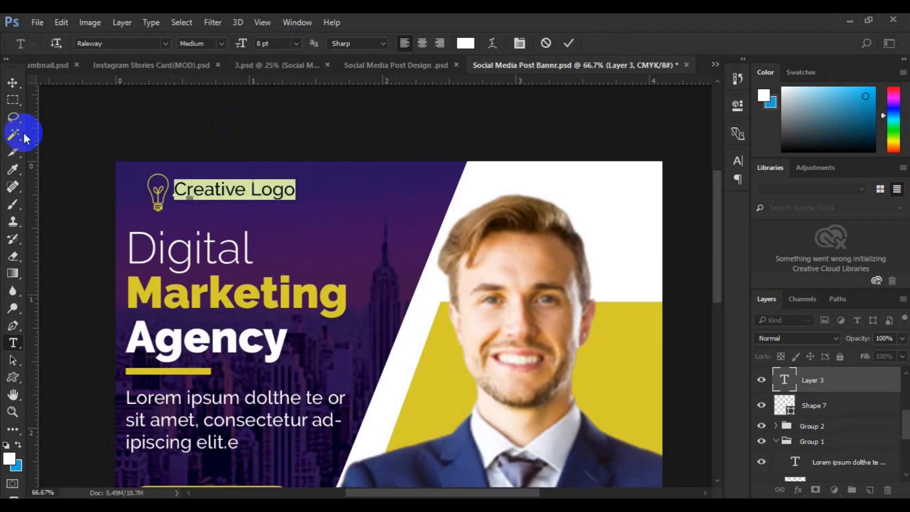
Duplicate the "Creative Logo" text directly below itself and replace the copy's wording with "Company Slogan"
left_click(13, 85)
left_click_drag(216, 196, 216, 210)
left_click(13, 343)
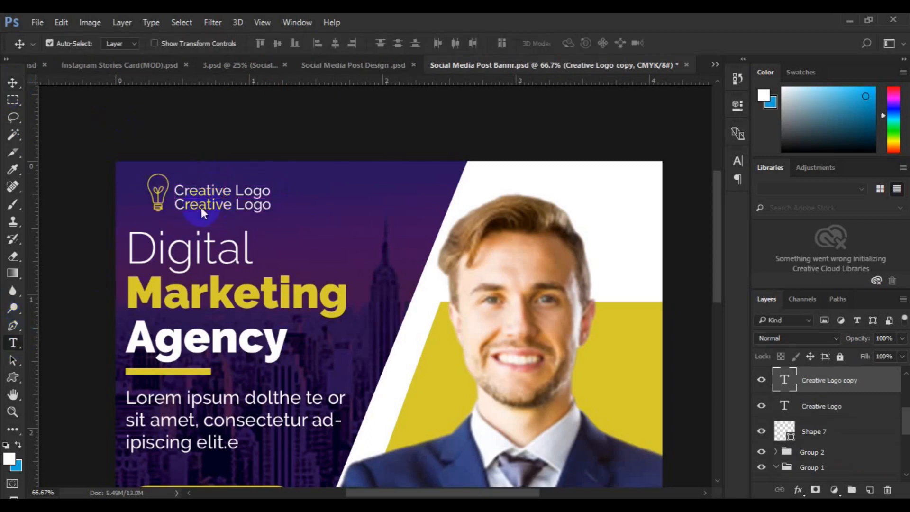
triple_click(201, 205)
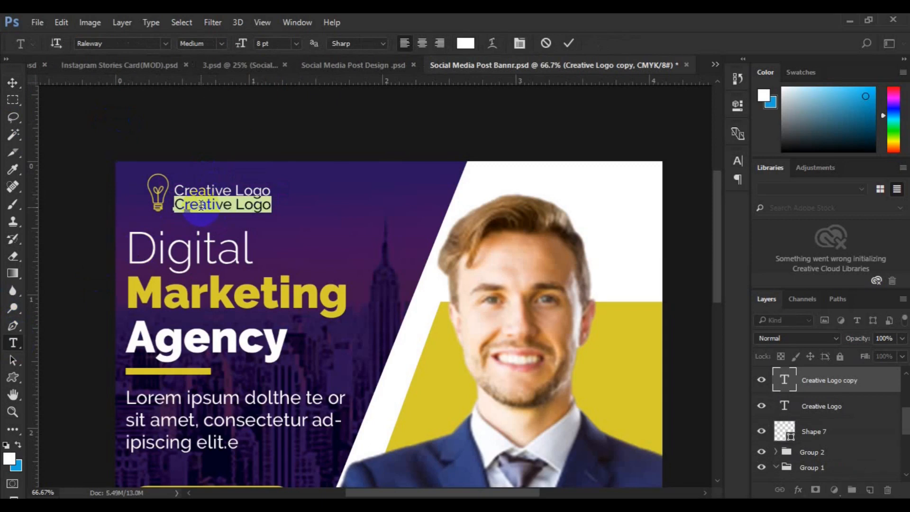
left_click(201, 205)
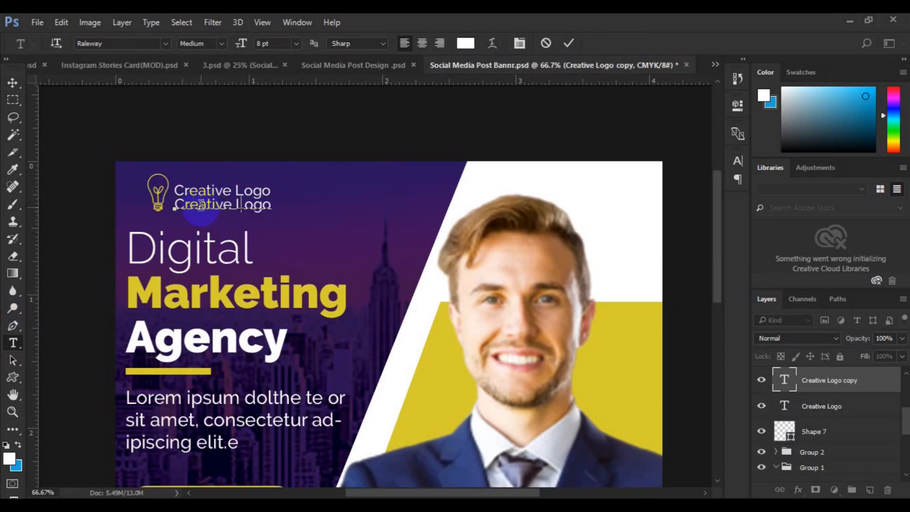
type("Company Slogan")
Set the font size of the "Company Slogan" text to 5 pt
key("ctrl+a")
left_click(296, 44)
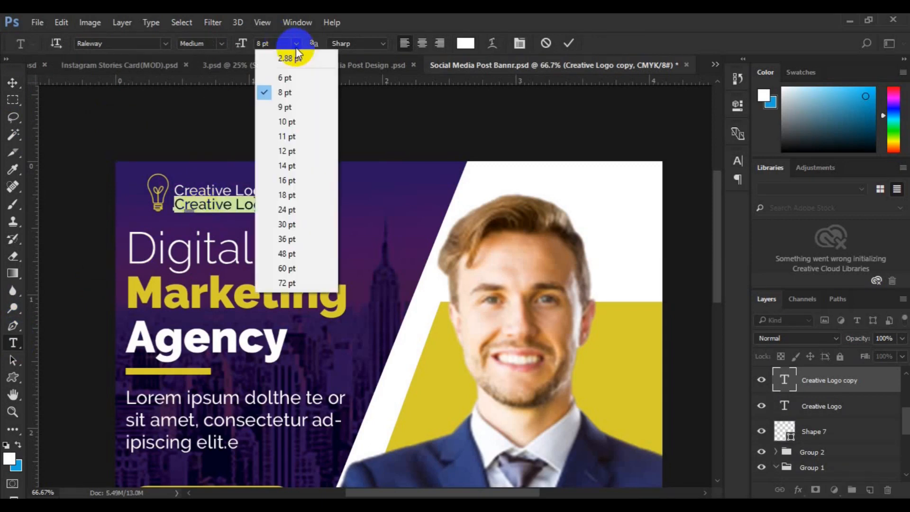
left_click(278, 44)
type("4")
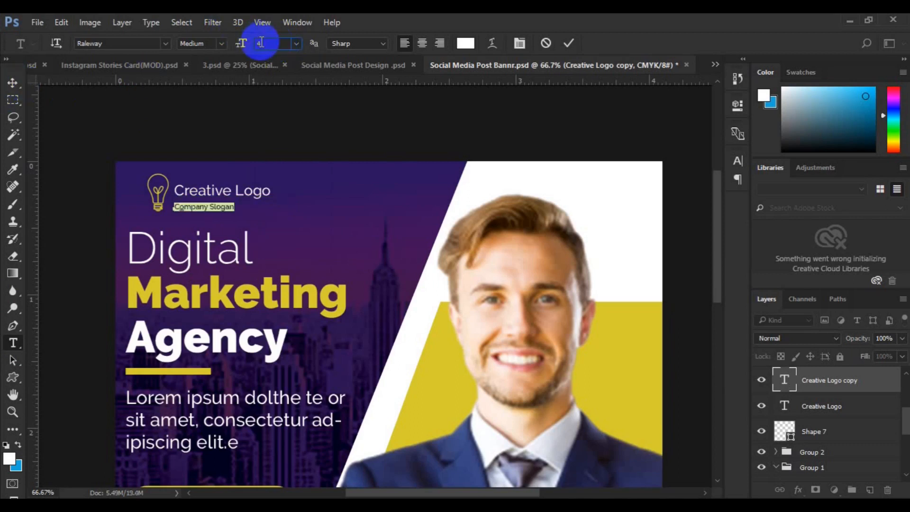
type("5")
left_click(13, 84)
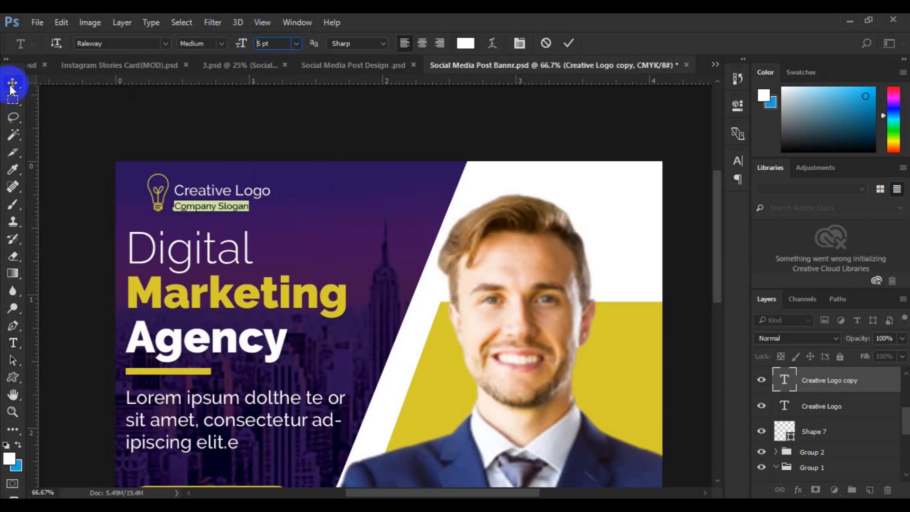
Set the font style of the "Creative Logo" text to Bold
left_click(198, 191)
left_click(14, 343)
left_click(206, 191)
key("ctrl+a")
left_click(223, 45)
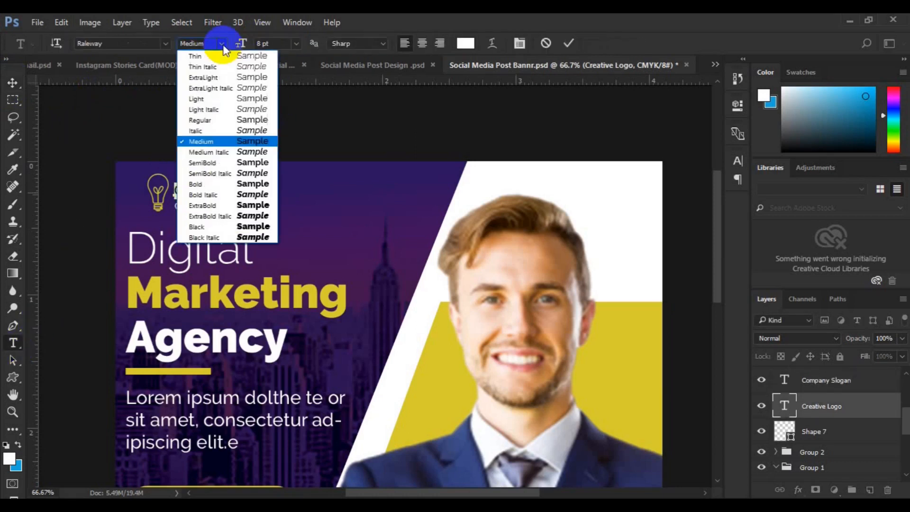
left_click(233, 185)
left_click(13, 84)
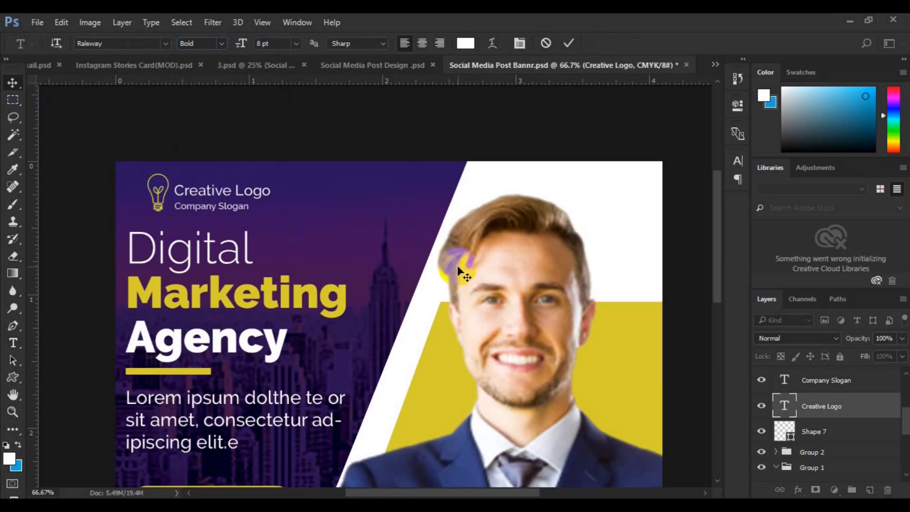
Align the left edges of the "Creative Logo" and "Company Slogan" layers and group them
left_click(826, 387, "shift")
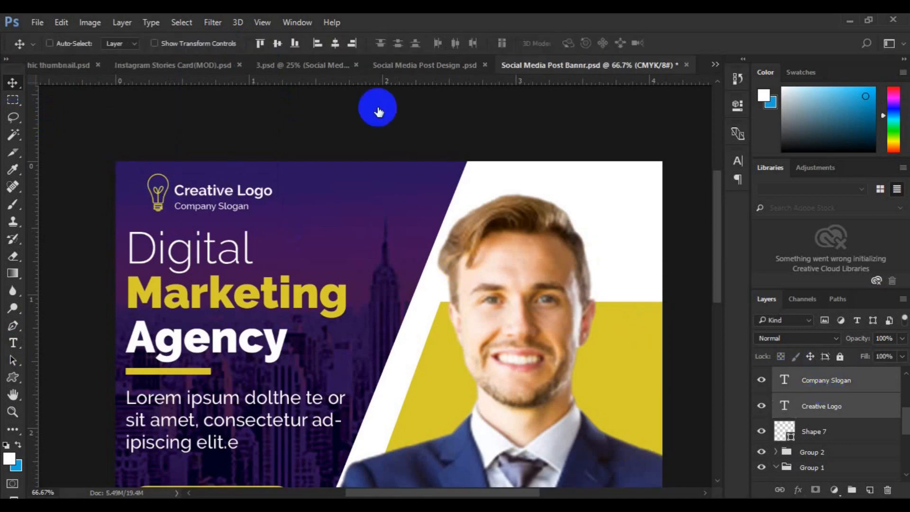
left_click(318, 49)
key("ctrl+g")
Align the logo text group with the light bulb shape along their bottom edges
left_click(818, 402, "ctrl")
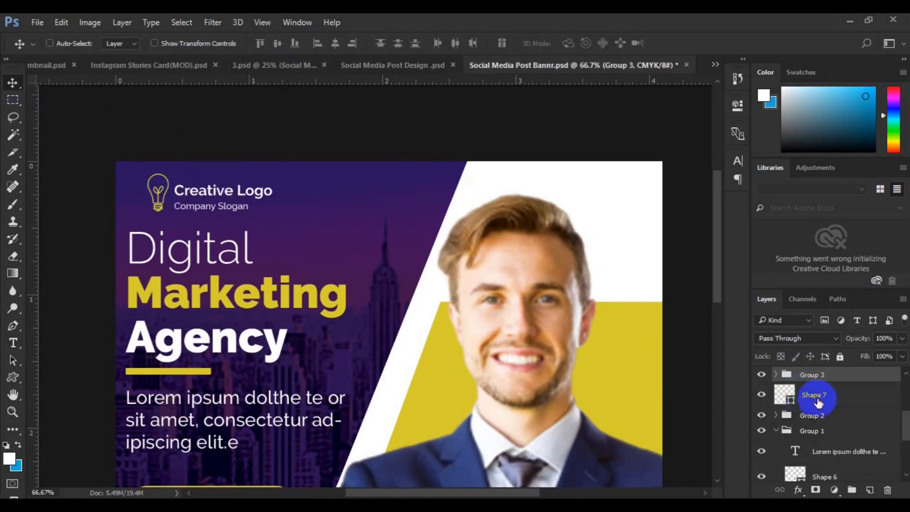
left_click(278, 43)
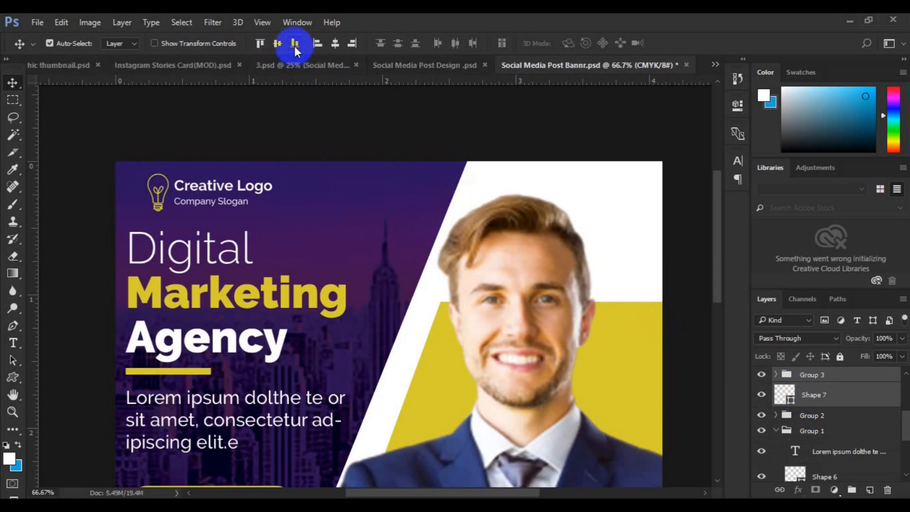
left_click(295, 44)
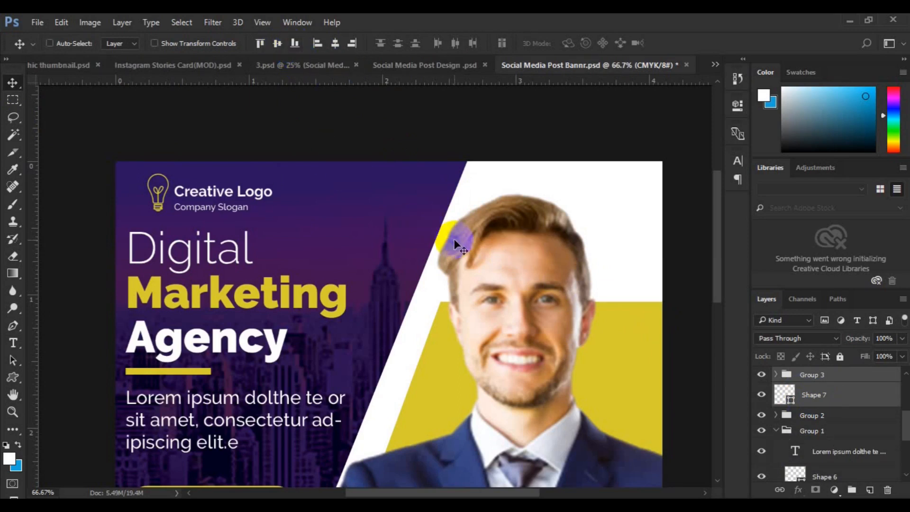
Move the light bulb and logo text together slightly left and up, closer to the banner's upper-left corner
key("ctrl+t")
left_click_drag(223, 214, 226, 213)
key("Escape")
key("Up")
key("Up")
key("Up")
key("Up")
key("Up")
key("Up")
key("Up")
key("Up")
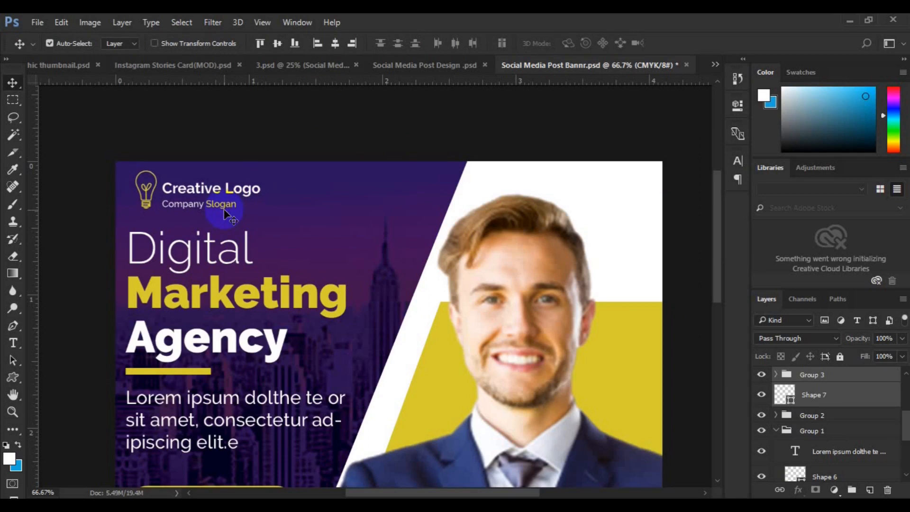
Add a new layer above the skyline photo layer and choose the globe-with-magnifier custom shape
key("ctrl+0")
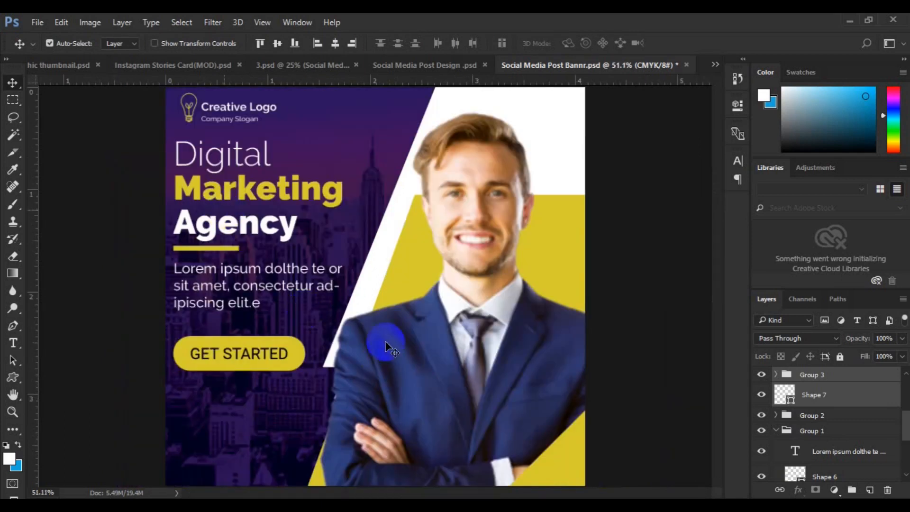
scroll(903, 455, "down", 3)
left_click(831, 439)
left_click(871, 490)
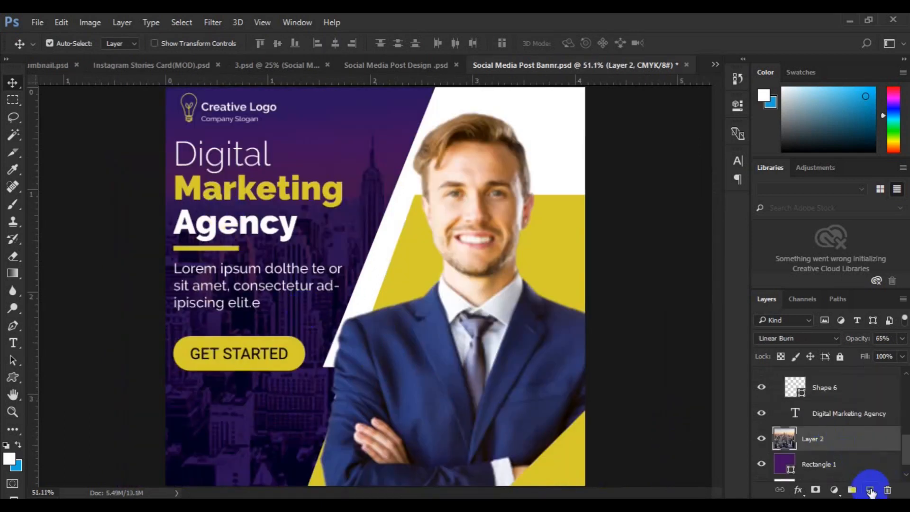
right_click(13, 382)
left_click(73, 439)
left_click(520, 43)
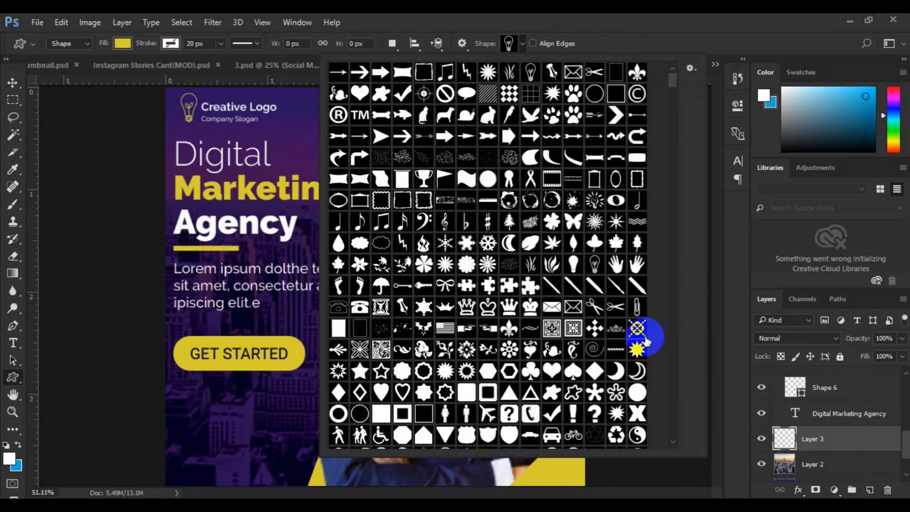
left_click_drag(672, 79, 671, 96)
left_click(338, 343)
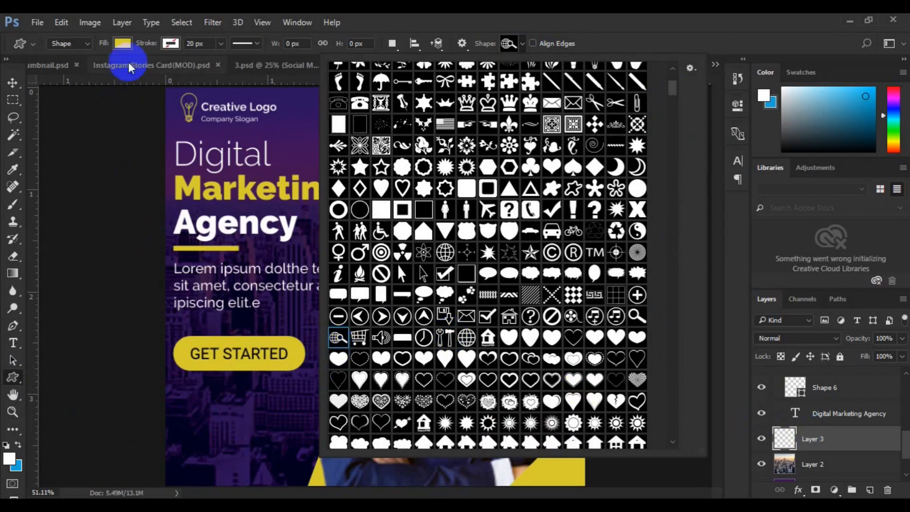
Draw a small yellow globe-with-magnifier icon, about 56 by 34 px, below the GET STARTED button
left_click(122, 43)
left_click(196, 400)
left_click_drag(199, 407, 210, 417)
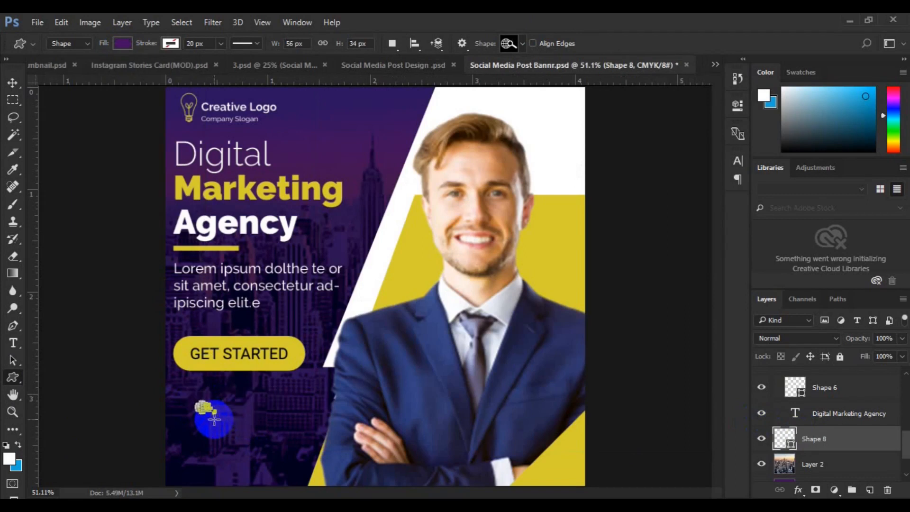
key("v")
left_click(12, 378)
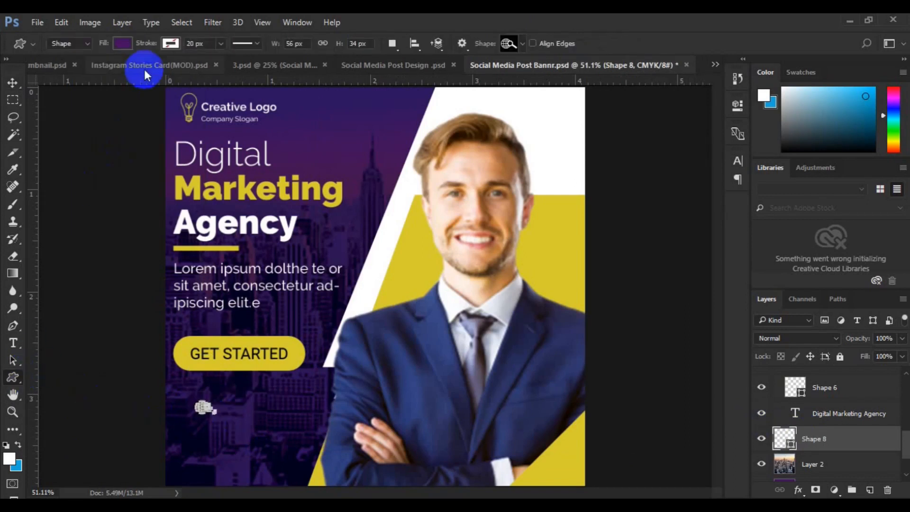
left_click(123, 43)
left_click(15, 88)
key("v")
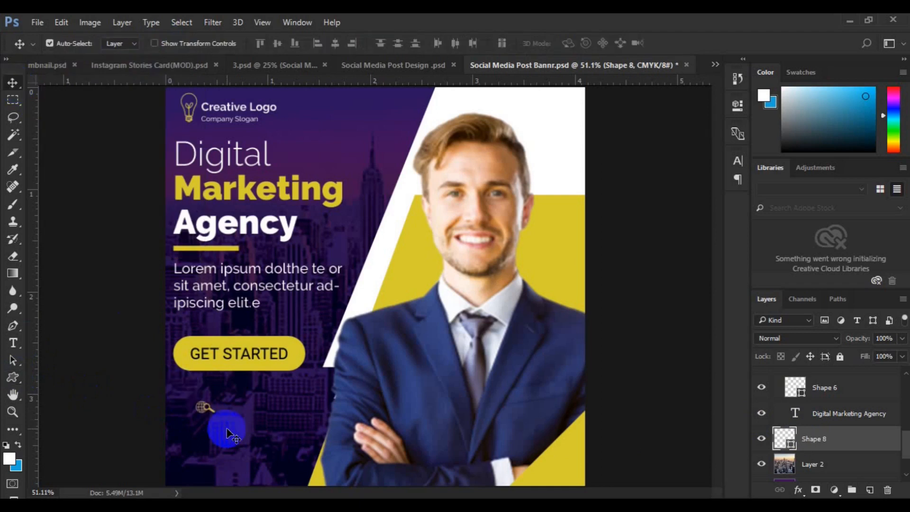
Move the globe icon left, near the GET STARTED button's left edge
key("ctrl+plus")
key("space")
left_click_drag(256, 429, 262, 393)
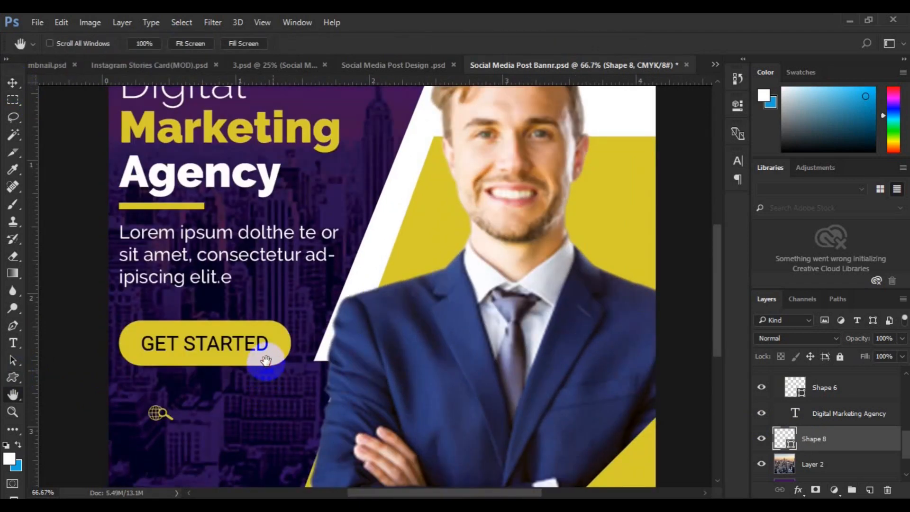
scroll(264, 351, "down", 2)
left_click_drag(146, 377, 125, 381)
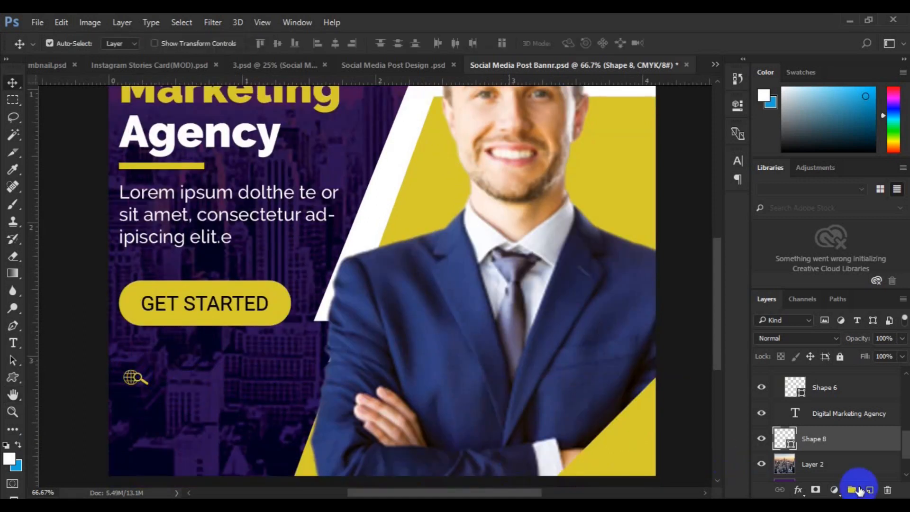
left_click(869, 490)
left_click(13, 343)
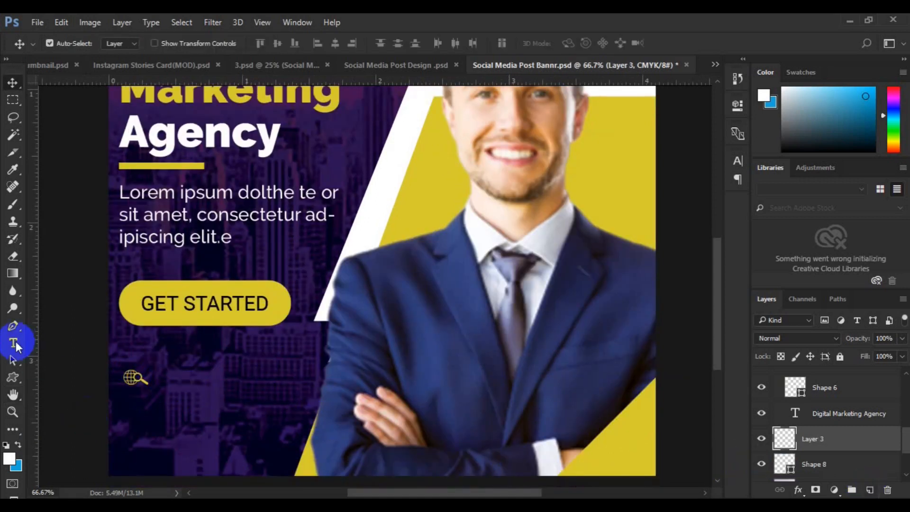
left_click(162, 381)
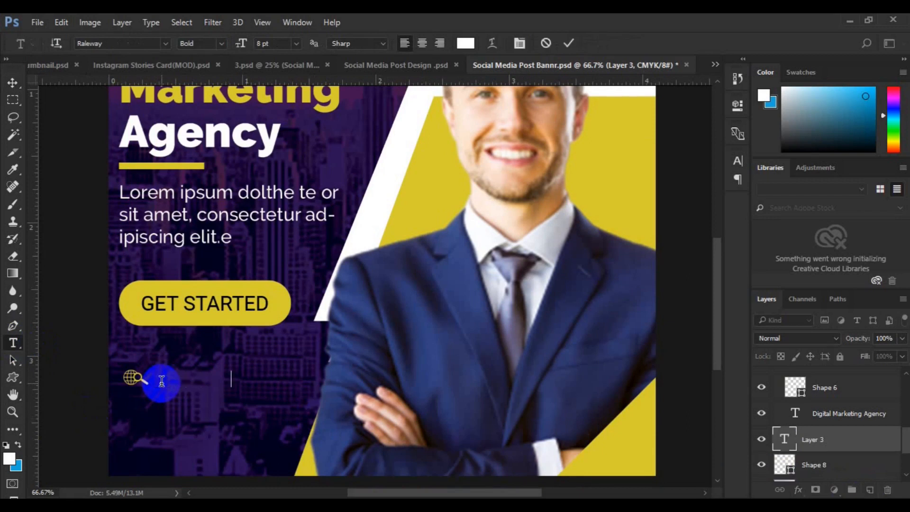
type("www.website.com")
Set the font style of the website address text to Regular
left_click_drag(285, 380, 162, 380)
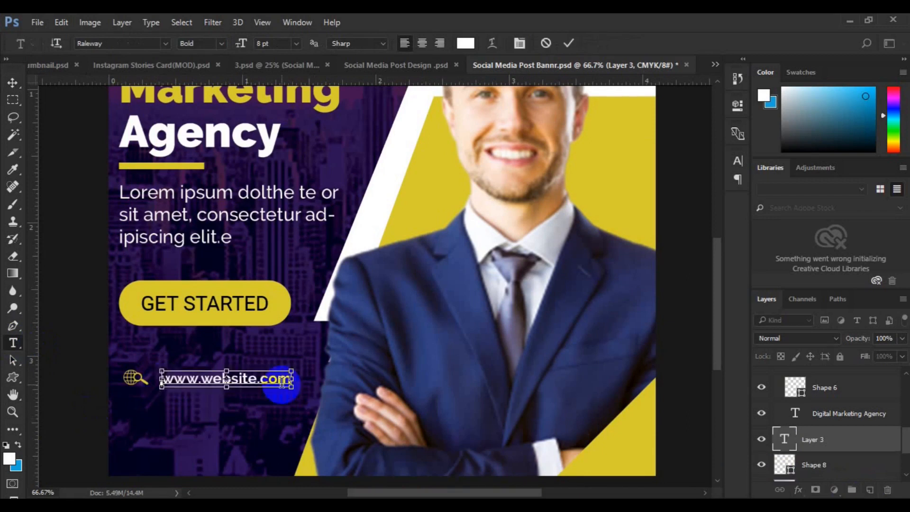
left_click(221, 43)
left_click(219, 119)
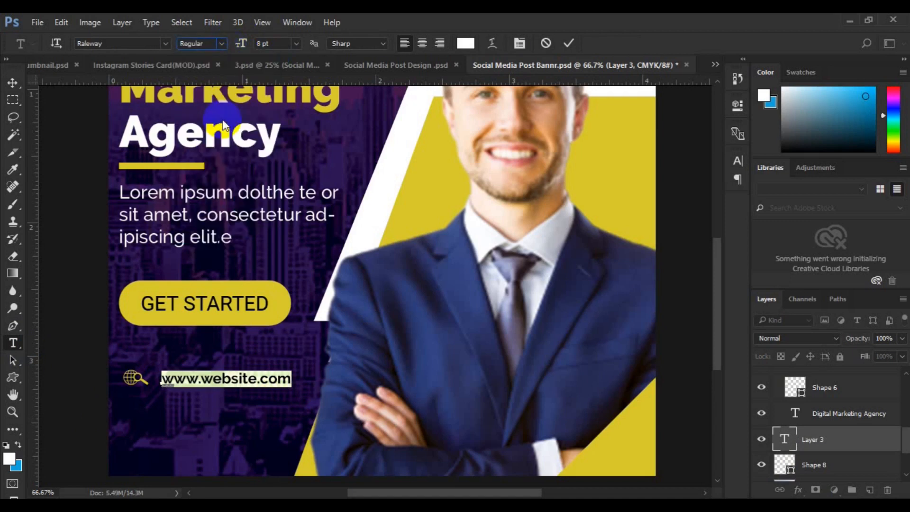
left_click(12, 85)
Reposition the website address beside the globe icon and align the two along their vertical centers
left_click_drag(209, 383, 207, 385)
left_click(360, 191)
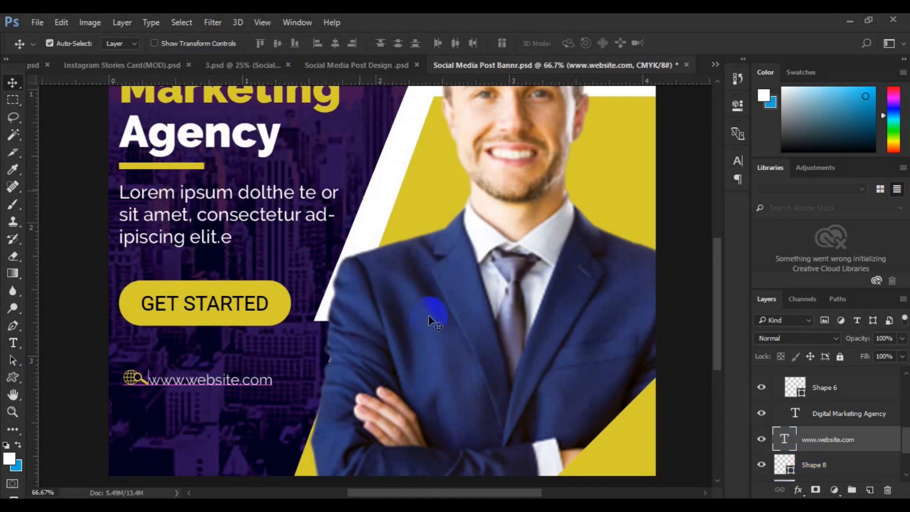
left_click(819, 469, "ctrl")
left_click(278, 43)
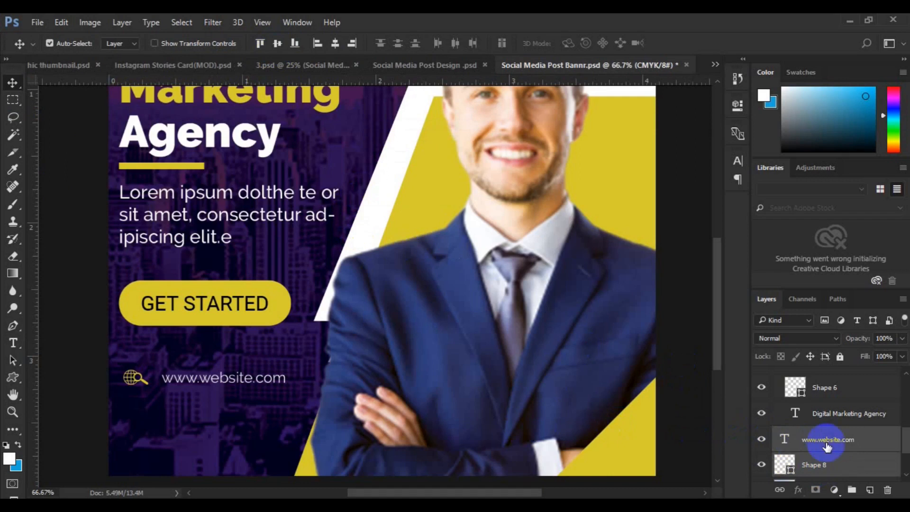
Nudge only the website address text left, closer to the globe icon
left_click(826, 441)
key("Left")
key("Left")
key("Left")
key("Left")
key("Left")
key("Left")
key("Left")
key("Left")
key("Left")
key("Left")
Draw an outlined telephone custom shape with yellow fill, about 41 by 29 px, on a new layer below the globe icon
left_click(870, 489)
left_click(13, 380)
left_click(522, 43)
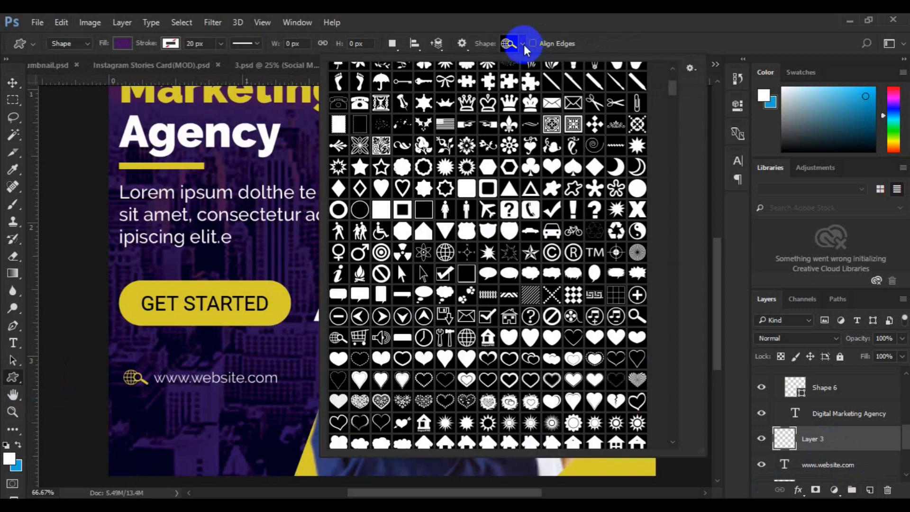
left_click(531, 209)
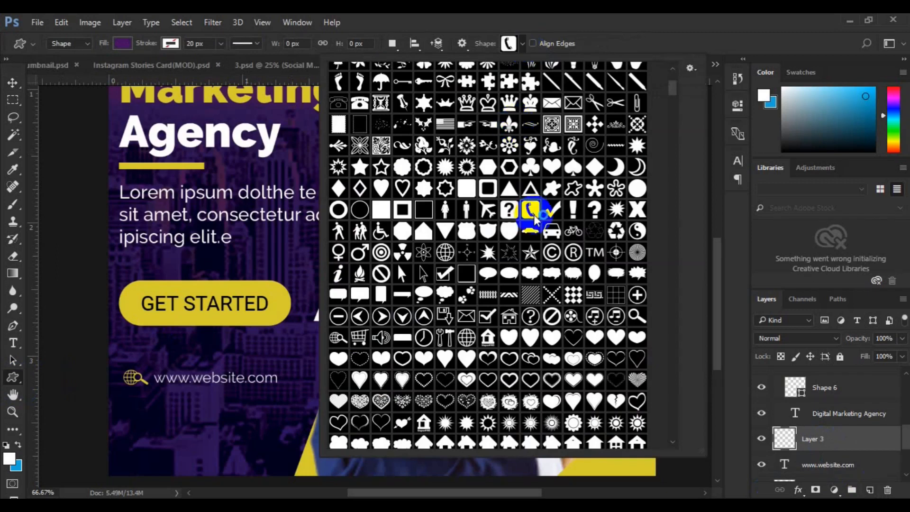
left_click_drag(674, 91, 673, 106)
left_click(572, 346)
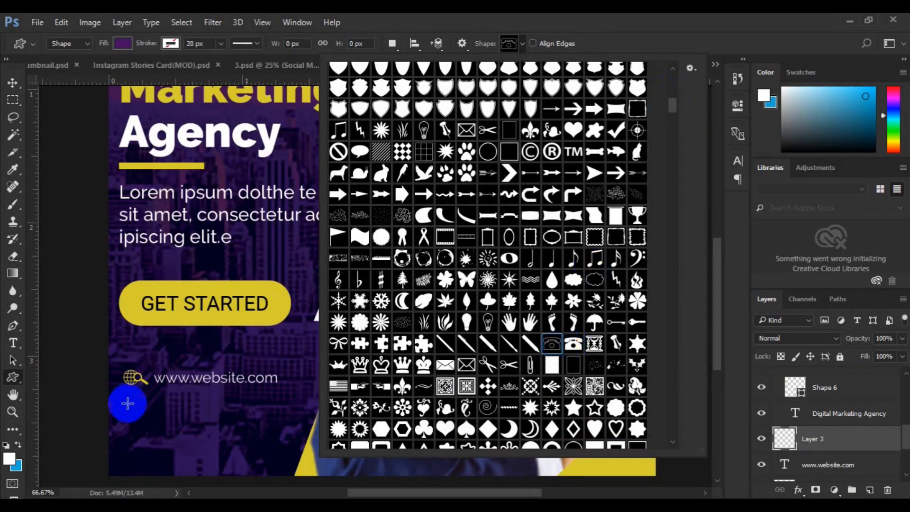
left_click(123, 44)
left_click(57, 115)
left_click_drag(130, 403, 147, 419)
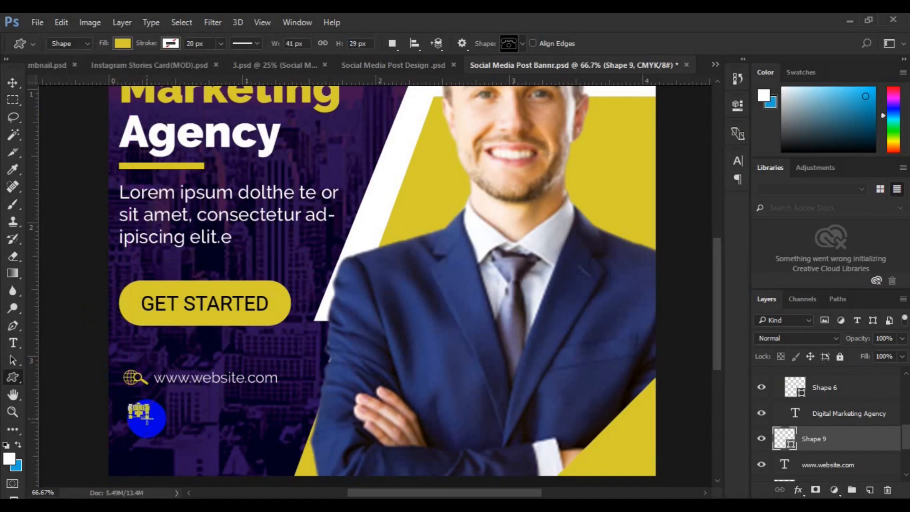
key("v")
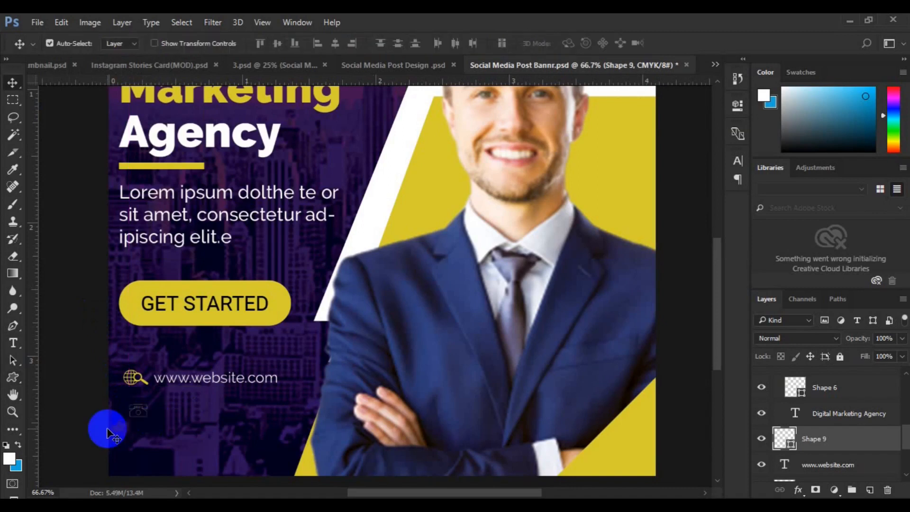
Try a white stroke on the outlined telephone icon, and delete that icon
left_click(13, 378)
left_click(171, 43)
left_click(105, 114)
left_click(193, 44)
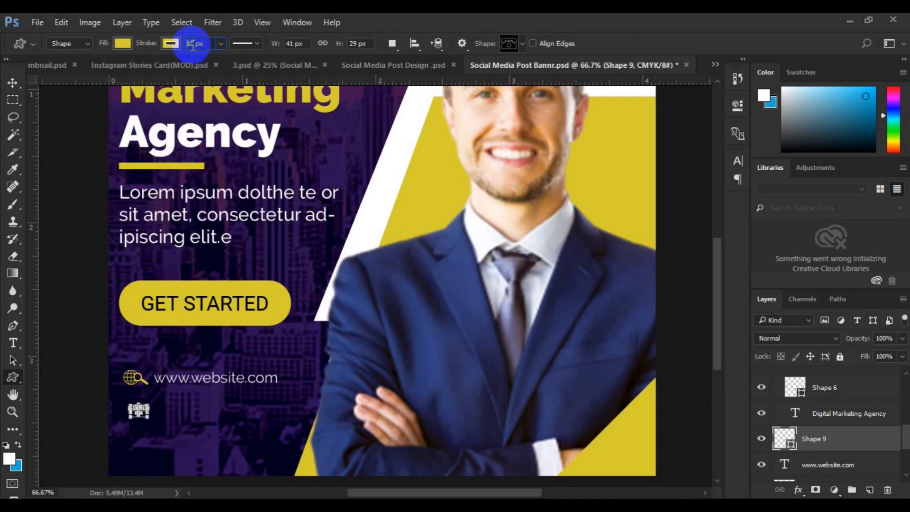
left_click(13, 83)
key("Delete")
Draw the solid telephone custom shape in yellow on a new layer below the globe icon
left_click(13, 378)
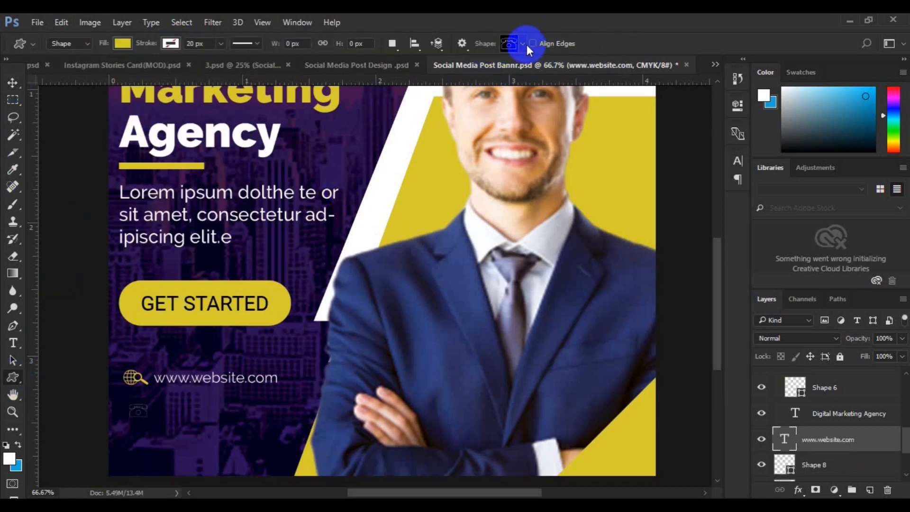
left_click(523, 43)
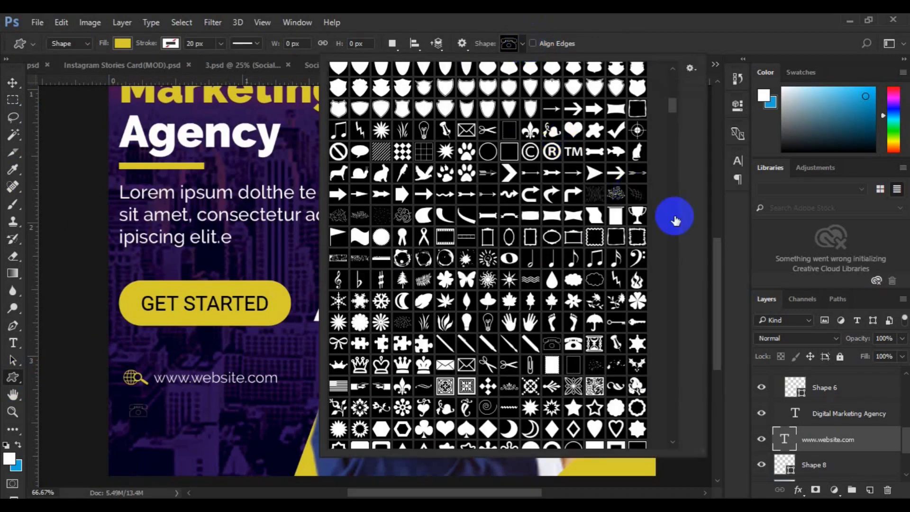
scroll(667, 123, "down", 2)
left_click(574, 301)
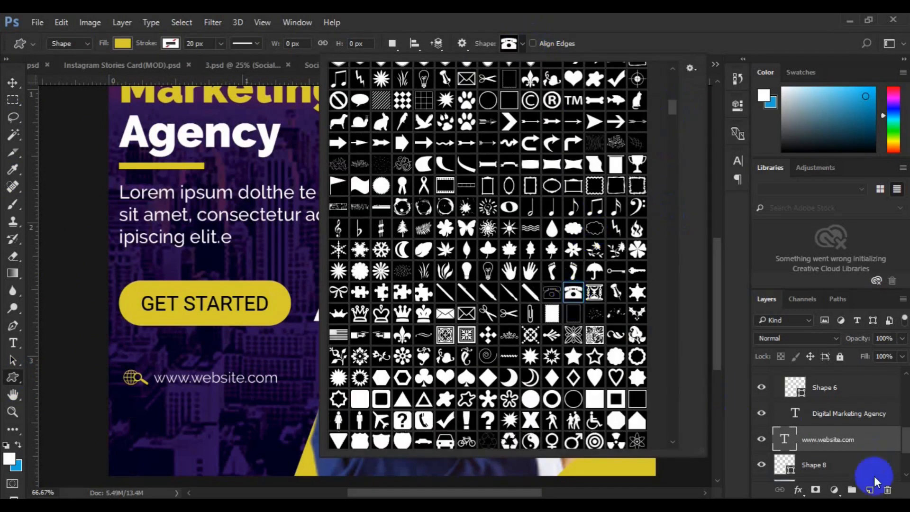
left_click(870, 490)
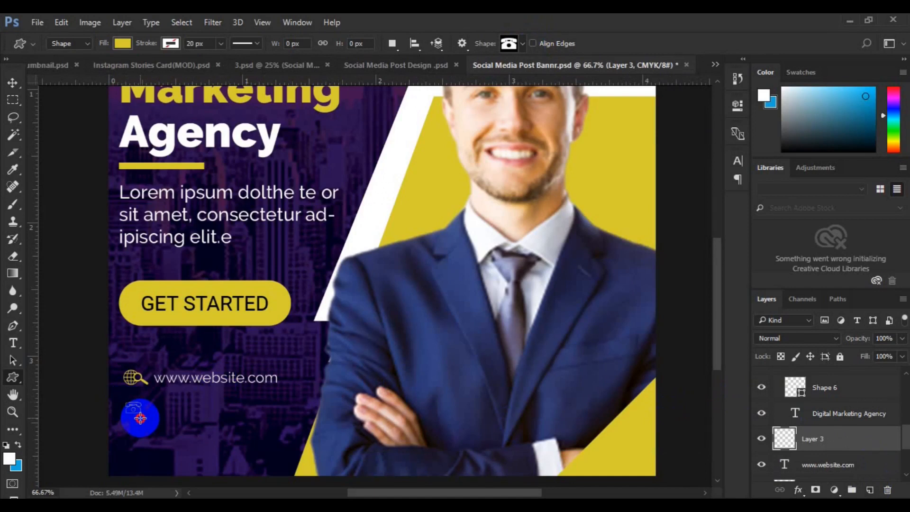
left_click_drag(141, 419, 138, 416)
key("v")
Align the telephone icon and the globe icon along their left edges
left_click(877, 438)
scroll(886, 455, "down", 3)
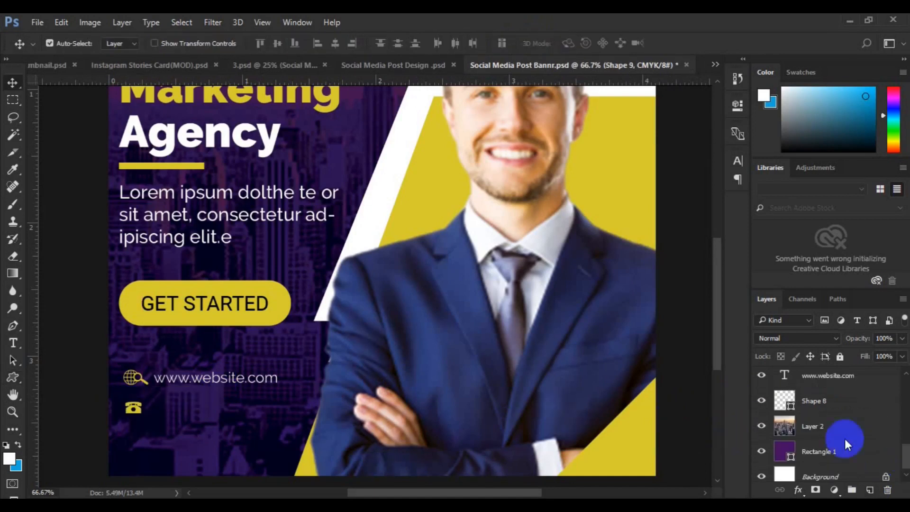
scroll(901, 457, "up", 1)
left_click(833, 436, "ctrl")
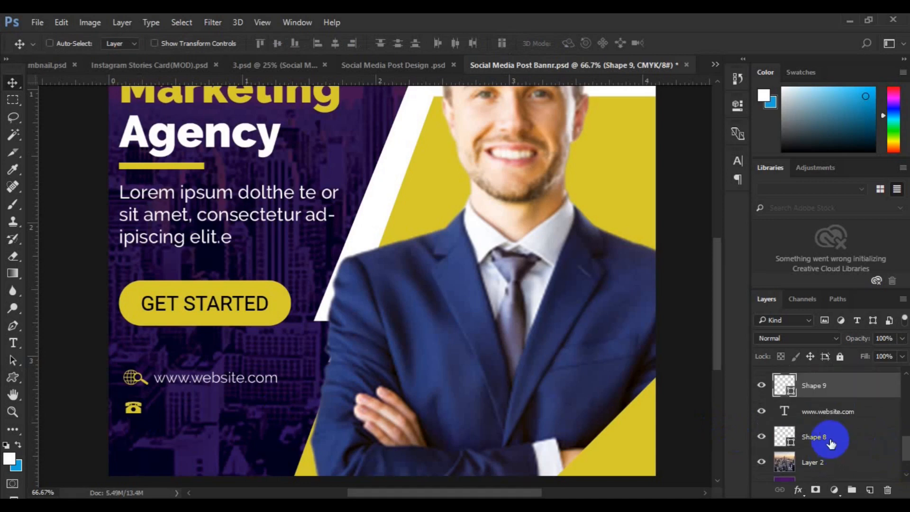
left_click(317, 44)
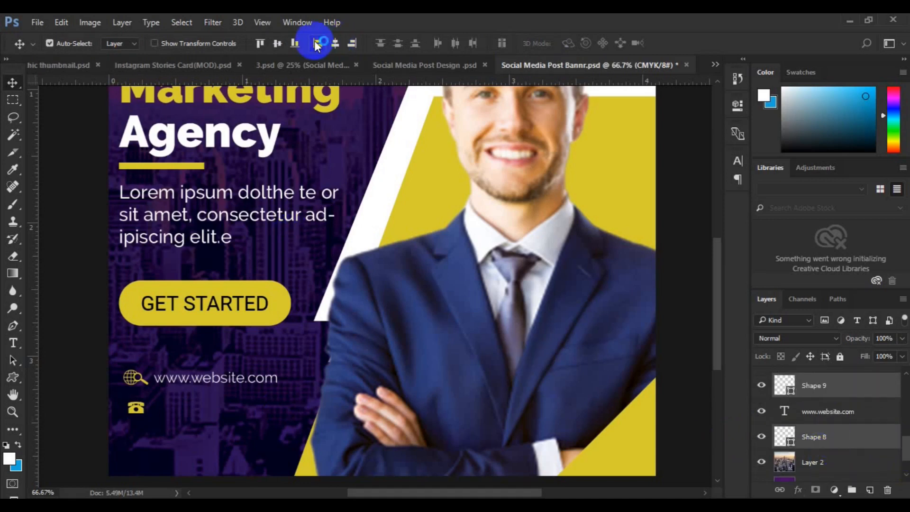
Duplicate the website address text beside the telephone icon and replace the copy's text with the placeholder phone number
left_click_drag(214, 381, 216, 416)
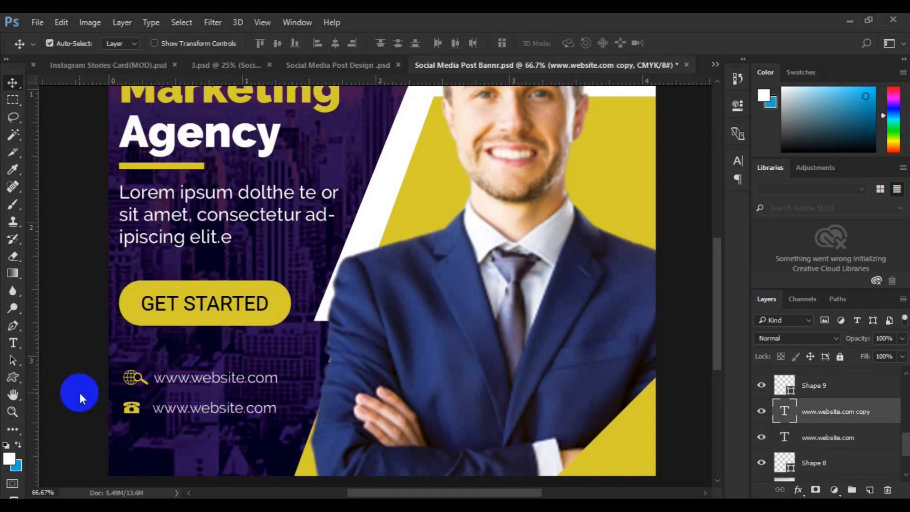
left_click(13, 343)
double_click(165, 409)
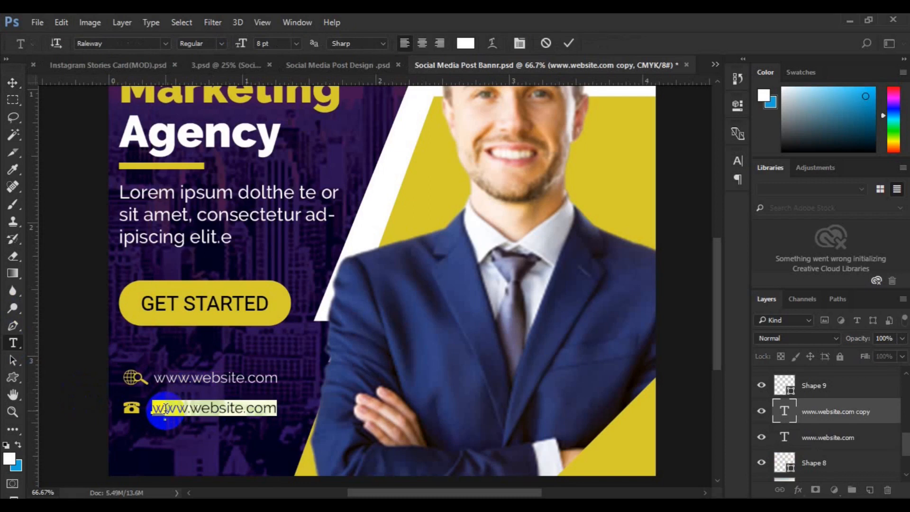
left_click(165, 409)
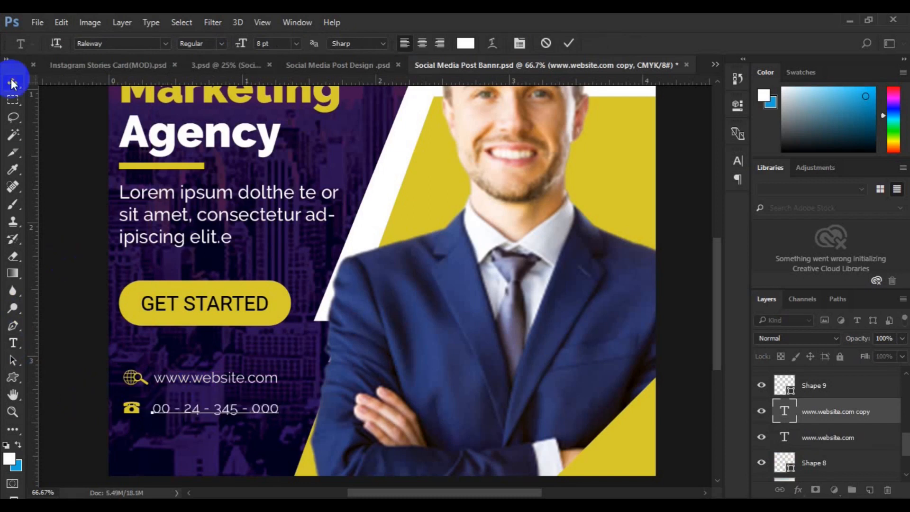
left_click(13, 82)
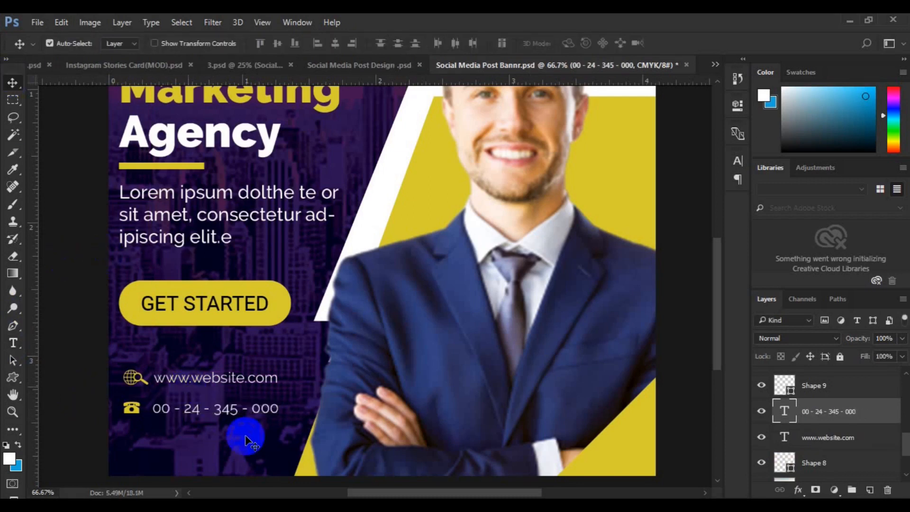
Align the heading group and contact details group along their left edges, nudged slightly right, and combine them into one group
key("ctrl+minus")
key("ctrl+minus")
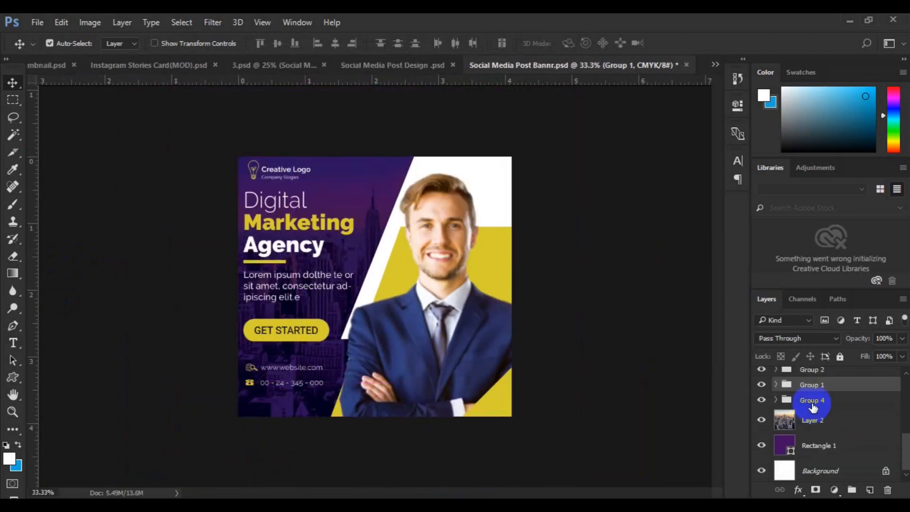
left_click(811, 401, "ctrl")
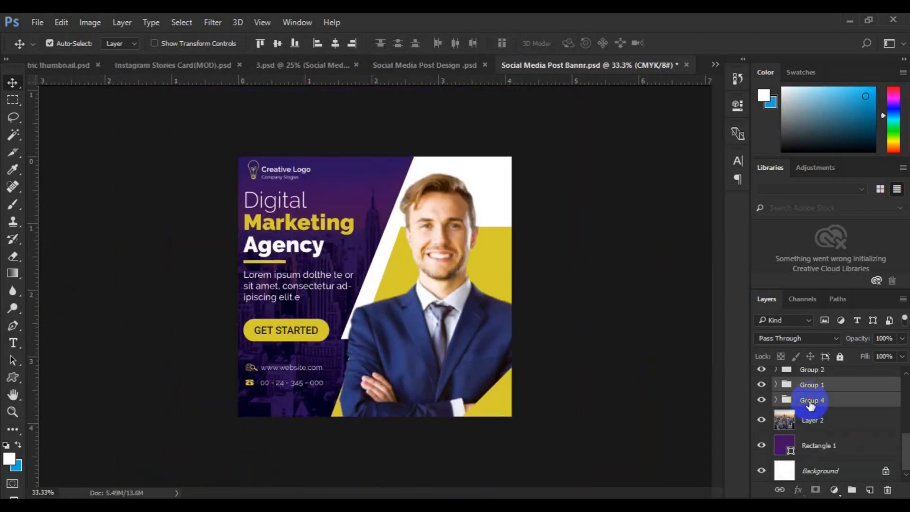
left_click(318, 44)
key("Right")
key("Right")
key("Right")
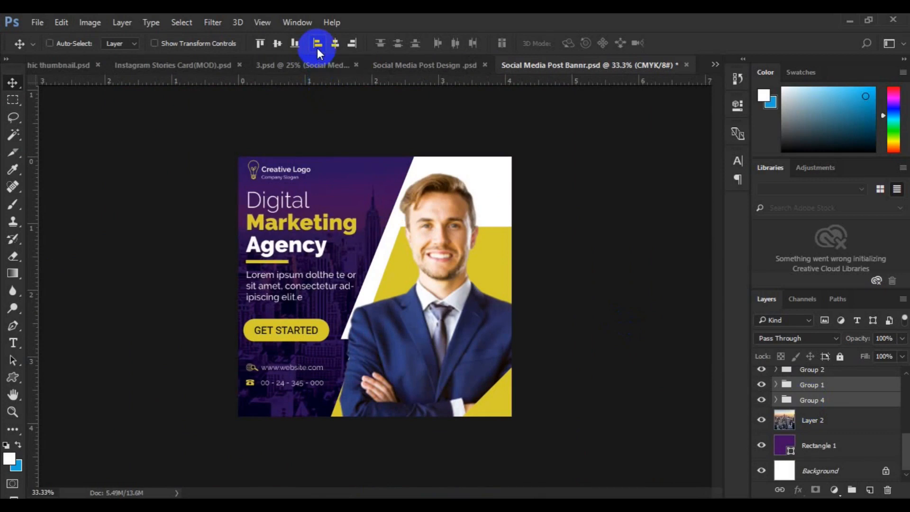
key("ctrl+g")
Rename the logo group "Logo name" and move the Shape 7 layer into it
scroll(895, 390, "down", 3)
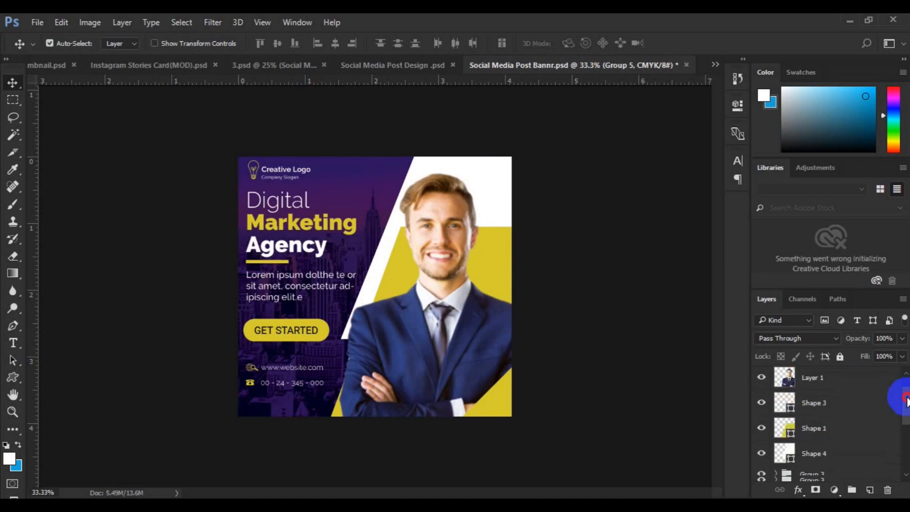
left_click_drag(905, 398, 906, 421)
double_click(811, 403)
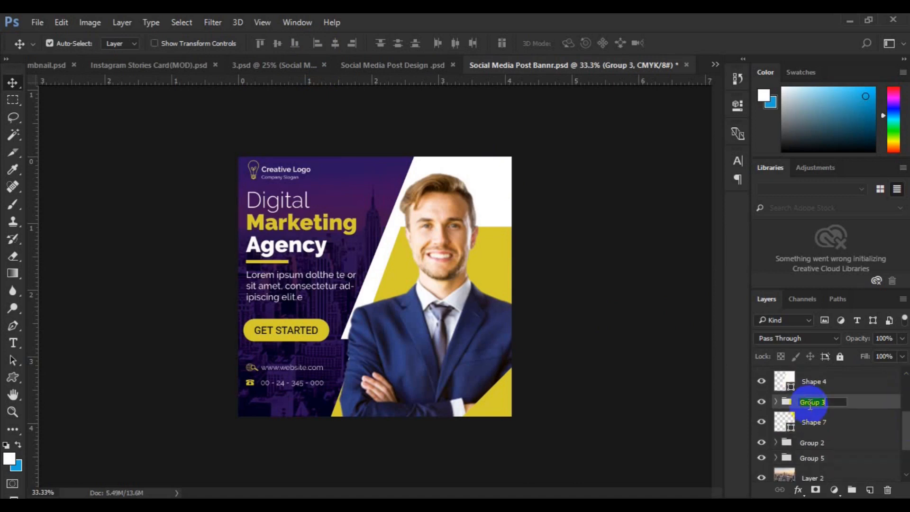
left_click_drag(802, 421, 820, 406)
Align the "Logo name" group and the combined heading and contact group along their left edges
left_click(812, 432, "ctrl")
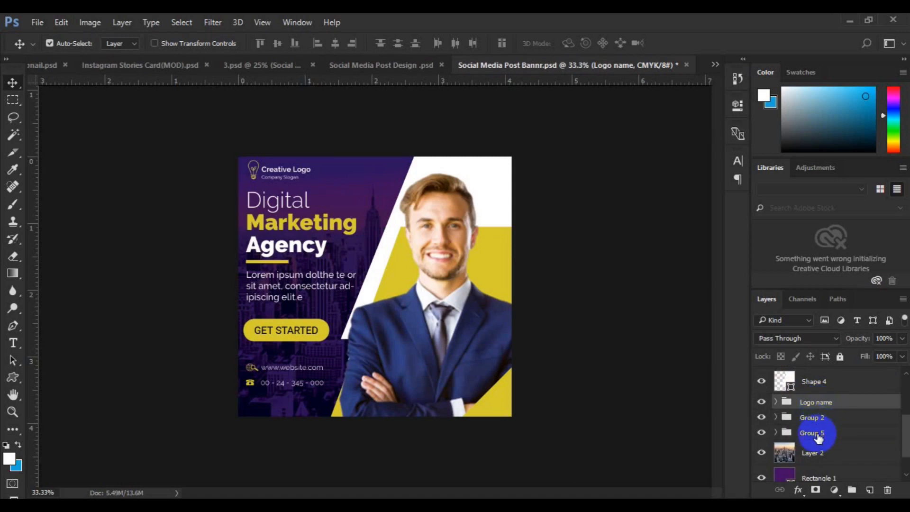
left_click(320, 46)
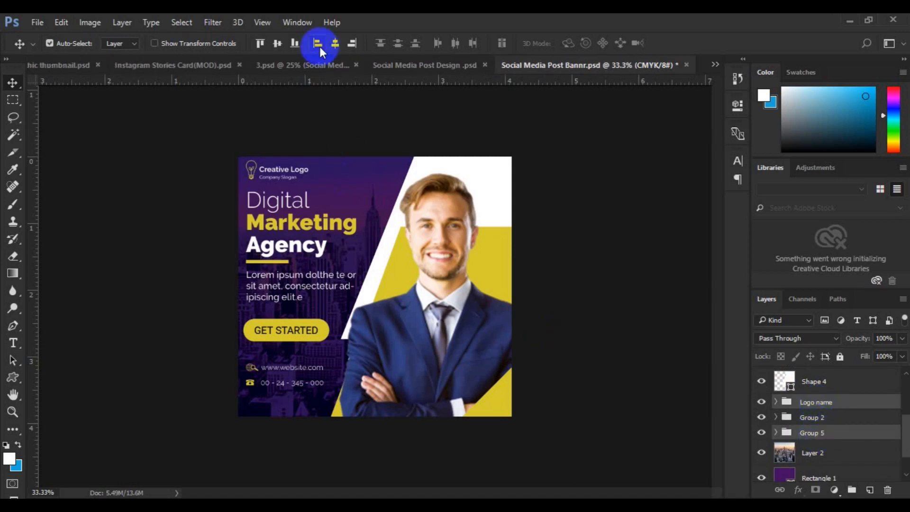